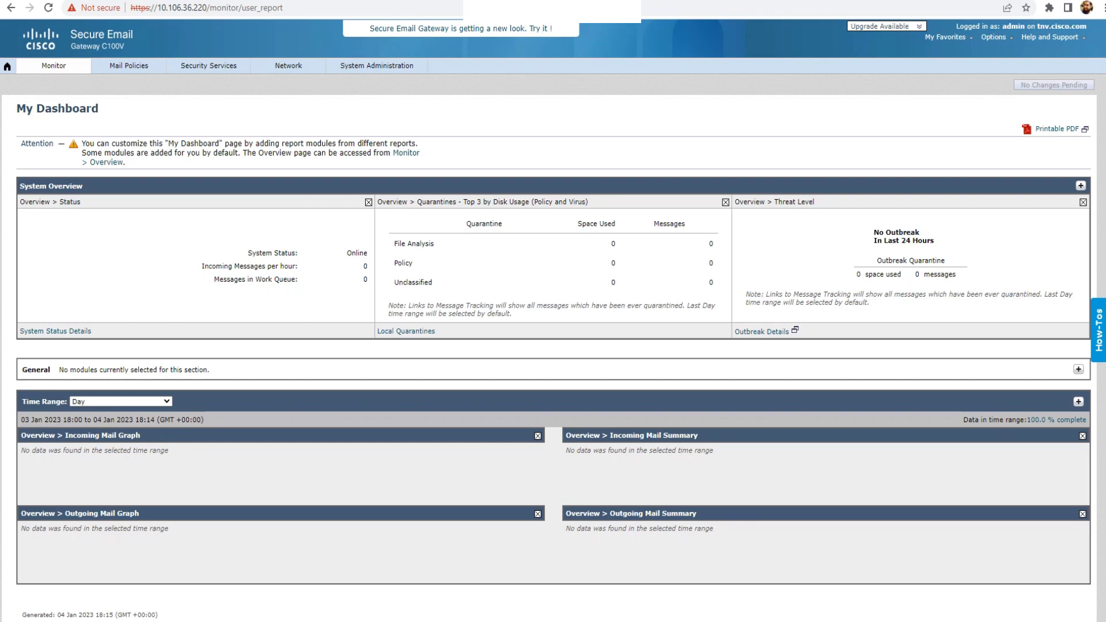
Open the Management IP interface for editing and go to its Spam Quarantine settings
mouse_move(288, 66)
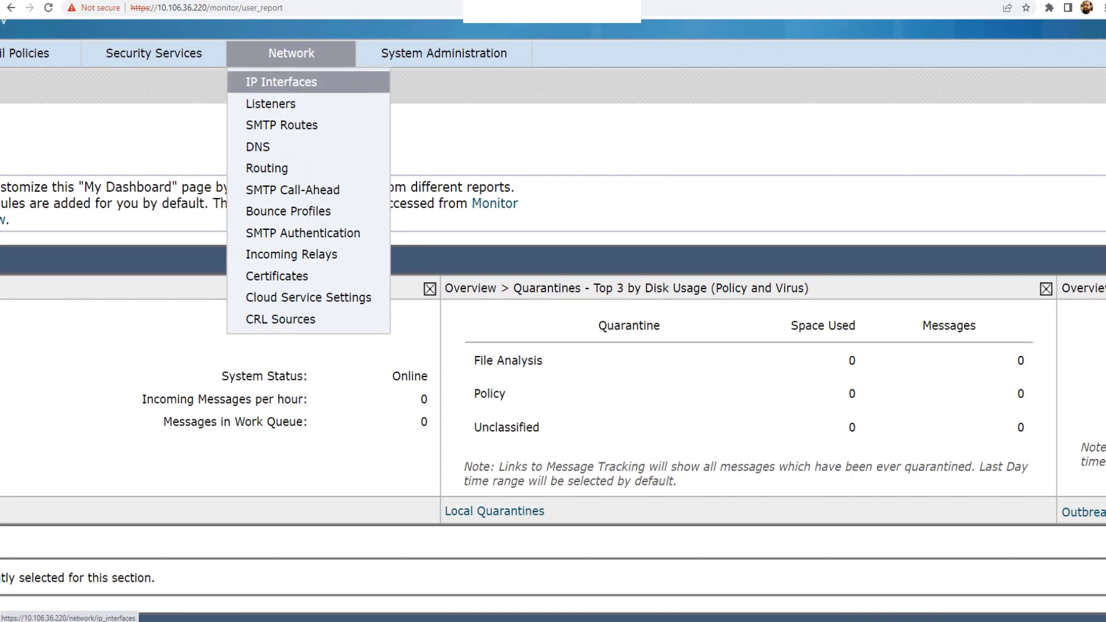
click(281, 82)
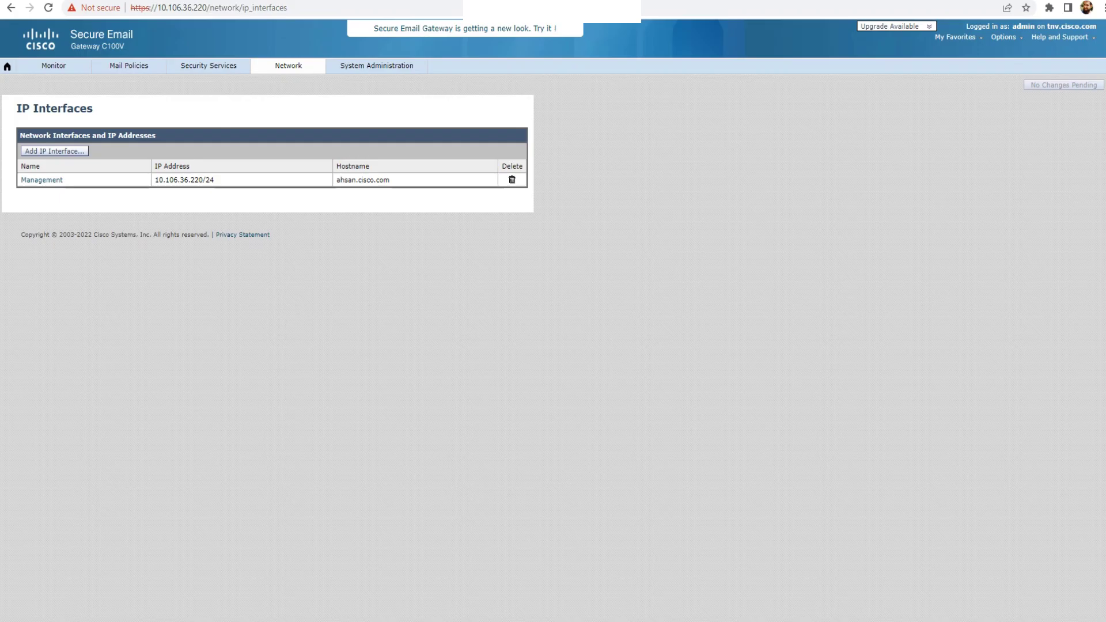
scroll(148, 159, up, 3)
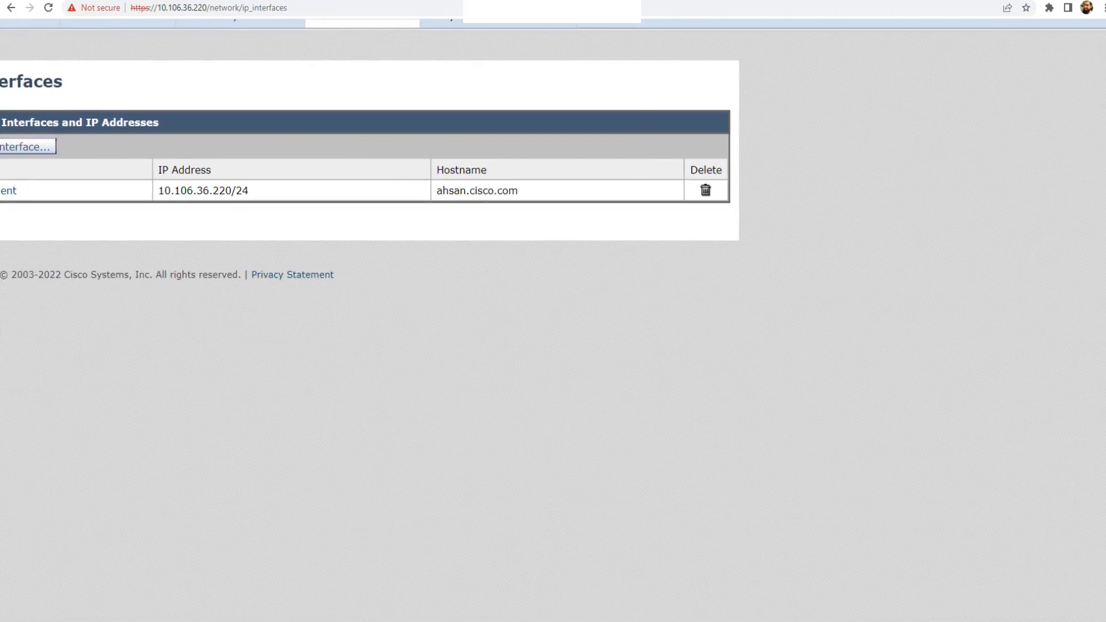
scroll(148, 158, left, 2)
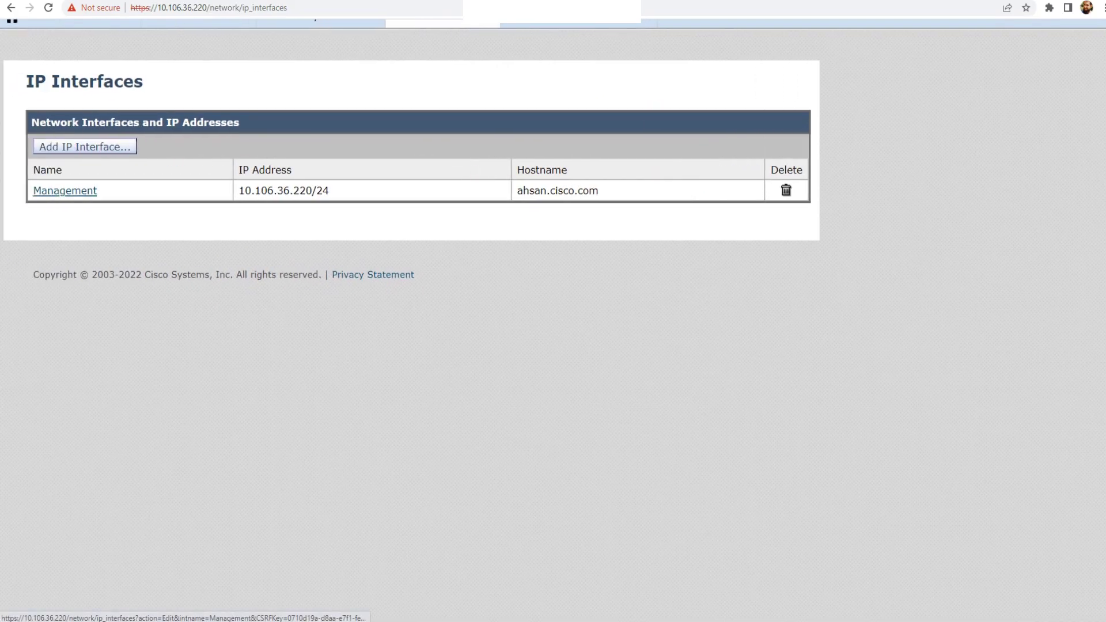
click(65, 191)
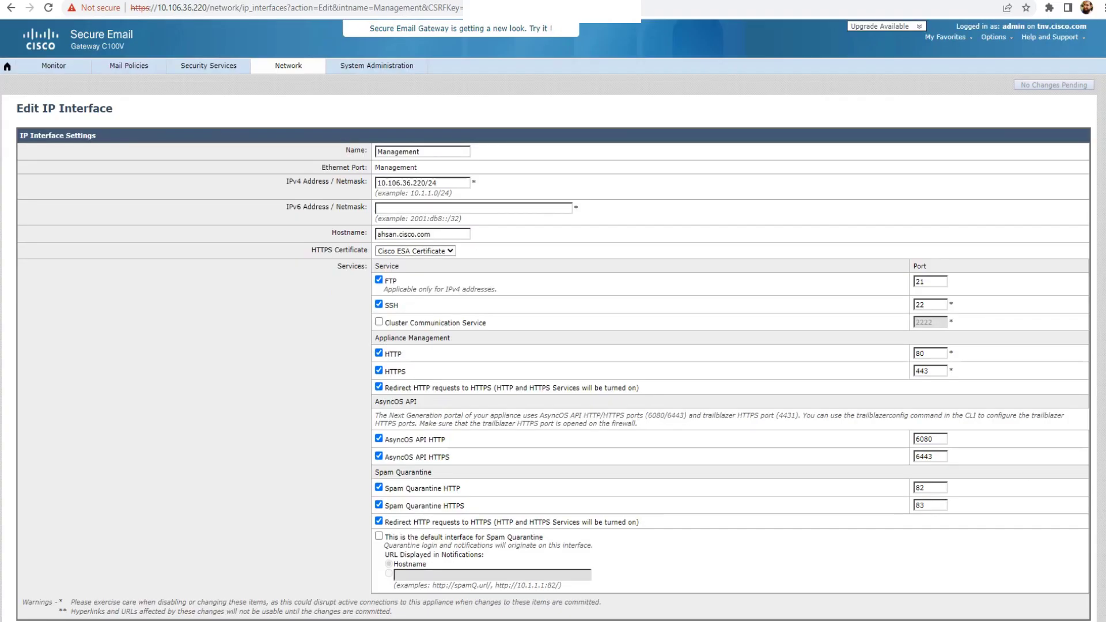
scroll(553, 323, down, 1)
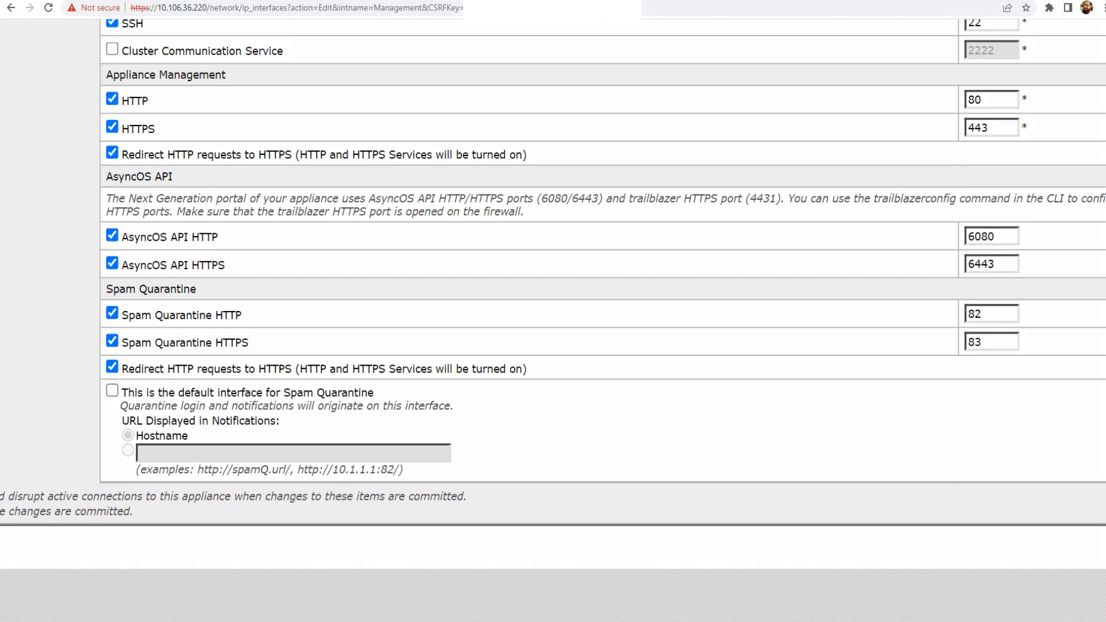
mouse_move(133, 296)
mouse_down()
mouse_move(100, 291)
mouse_move(68, 403)
mouse_move(235, 471)
mouse_move(182, 315)
mouse_move(118, 297)
mouse_up()
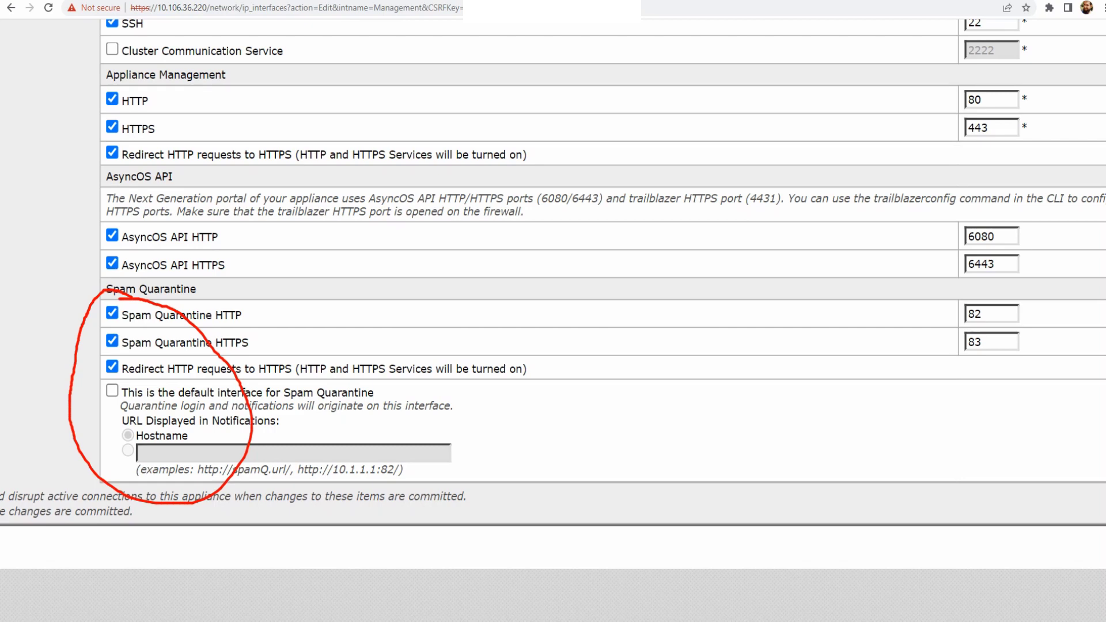
mouse_move(986, 298)
mouse_down()
mouse_move(947, 350)
mouse_move(1019, 299)
mouse_move(947, 311)
mouse_up()
mouse_move(731, 263)
mouse_down()
mouse_move(908, 305)
mouse_move(856, 329)
mouse_move(907, 304)
mouse_up()
mouse_move(373, 240)
mouse_down()
mouse_move(252, 345)
mouse_move(298, 327)
mouse_move(255, 344)
mouse_up()
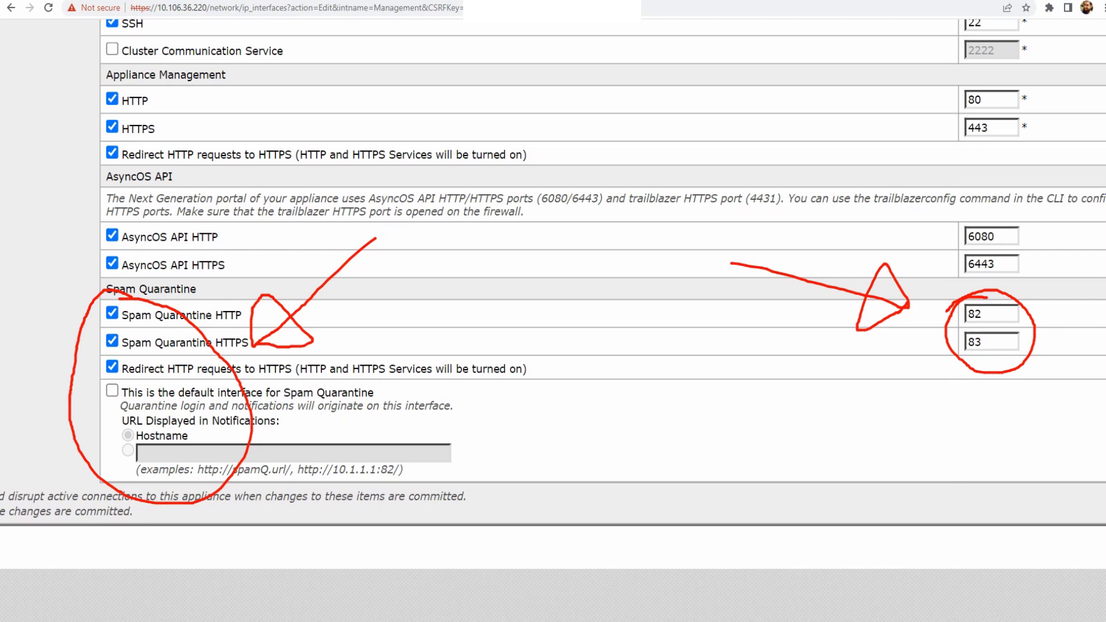
key(Escape)
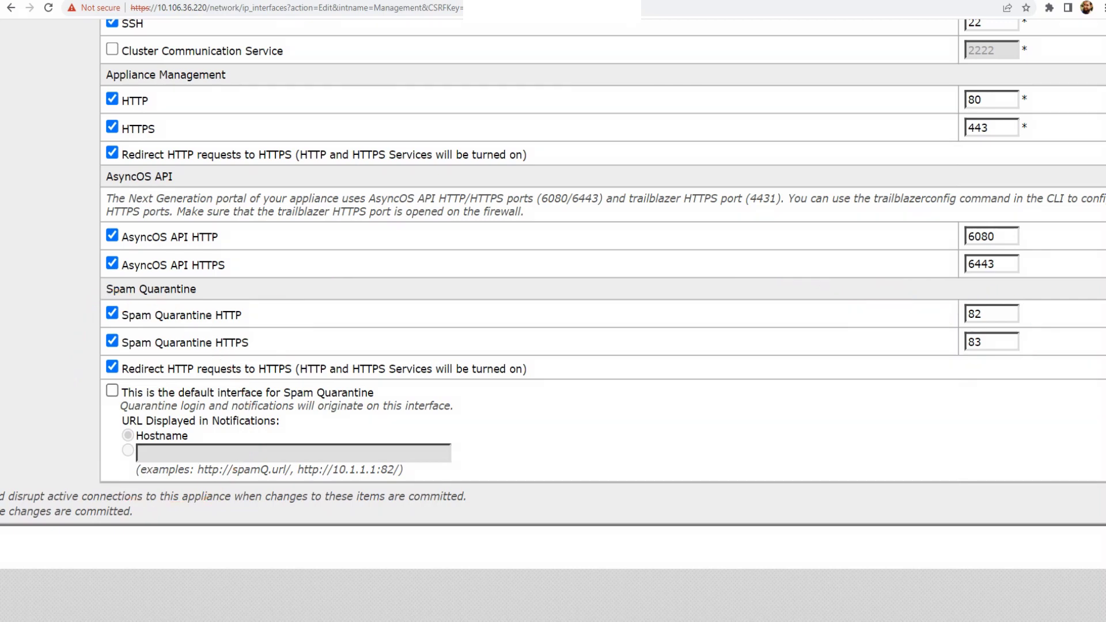
click(113, 390)
click(128, 450)
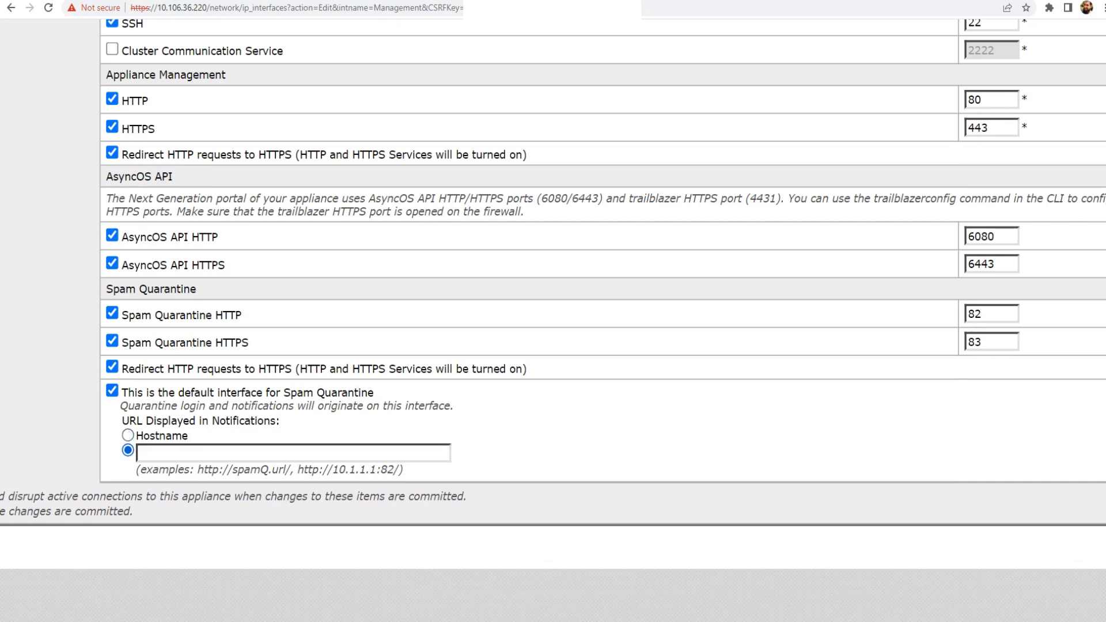
click(248, 453)
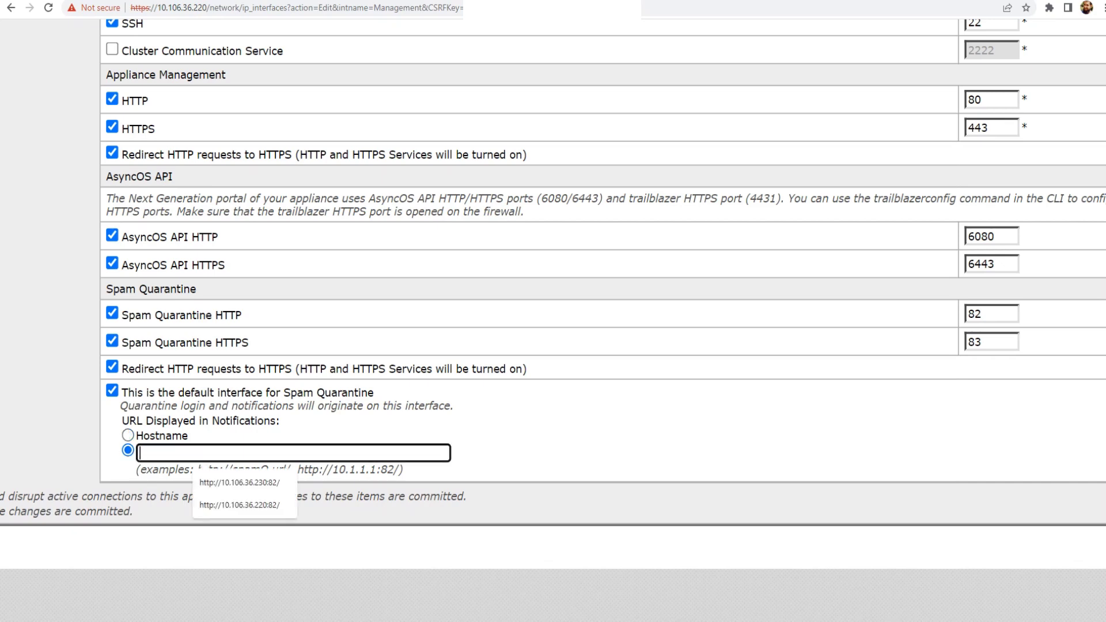
key(Return)
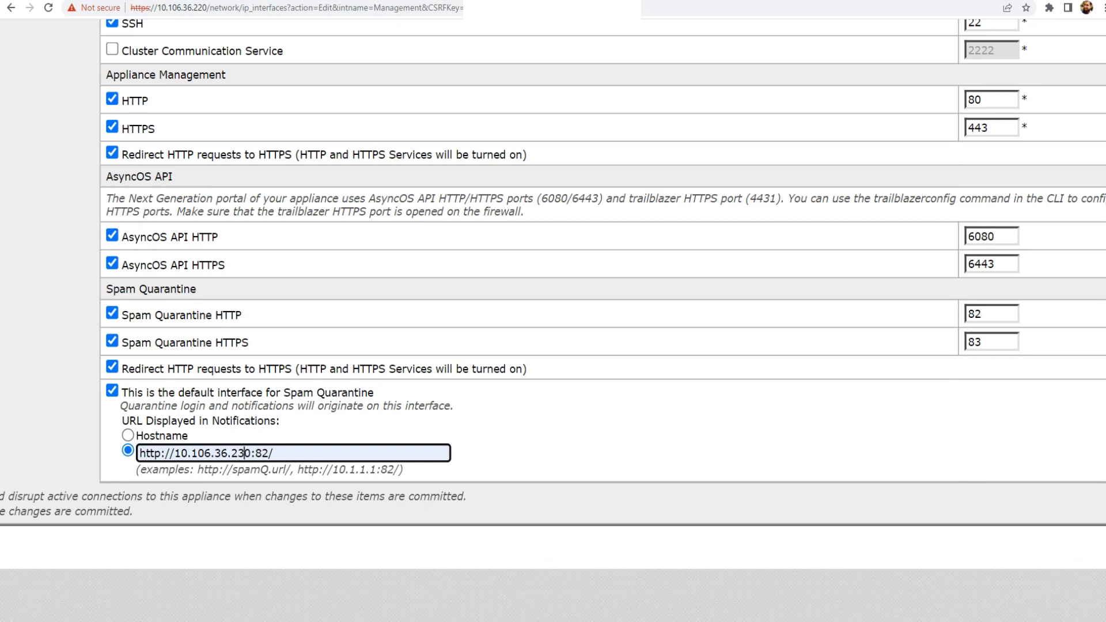
click(244, 454)
key(BackSpace)
text(2)
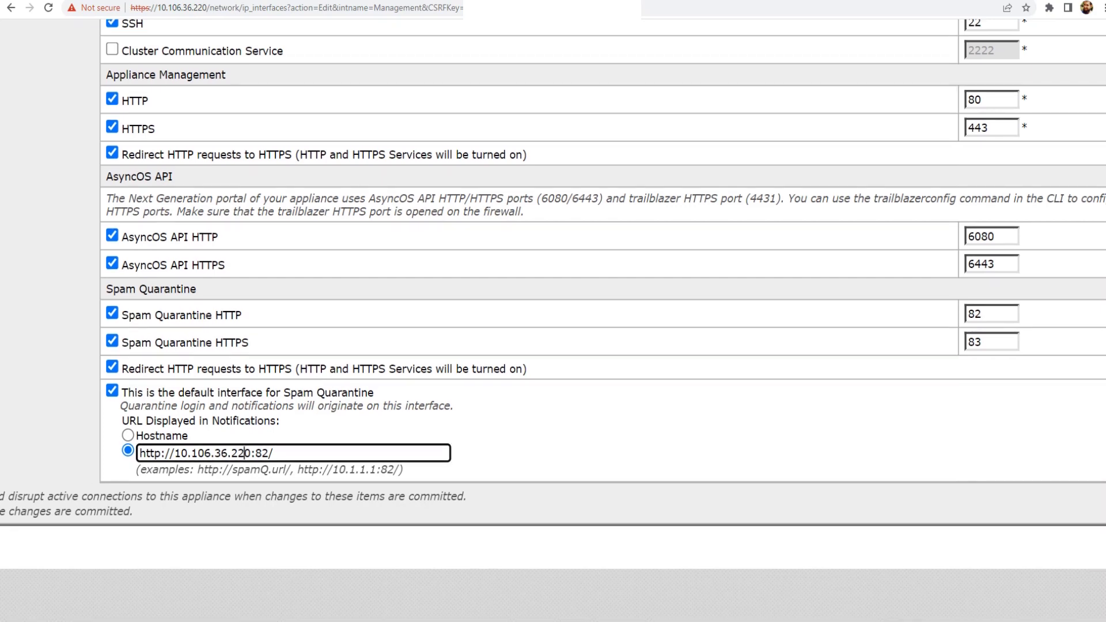
Submit the Management interface settings and commit the changes without a comment
double_click(980, 314)
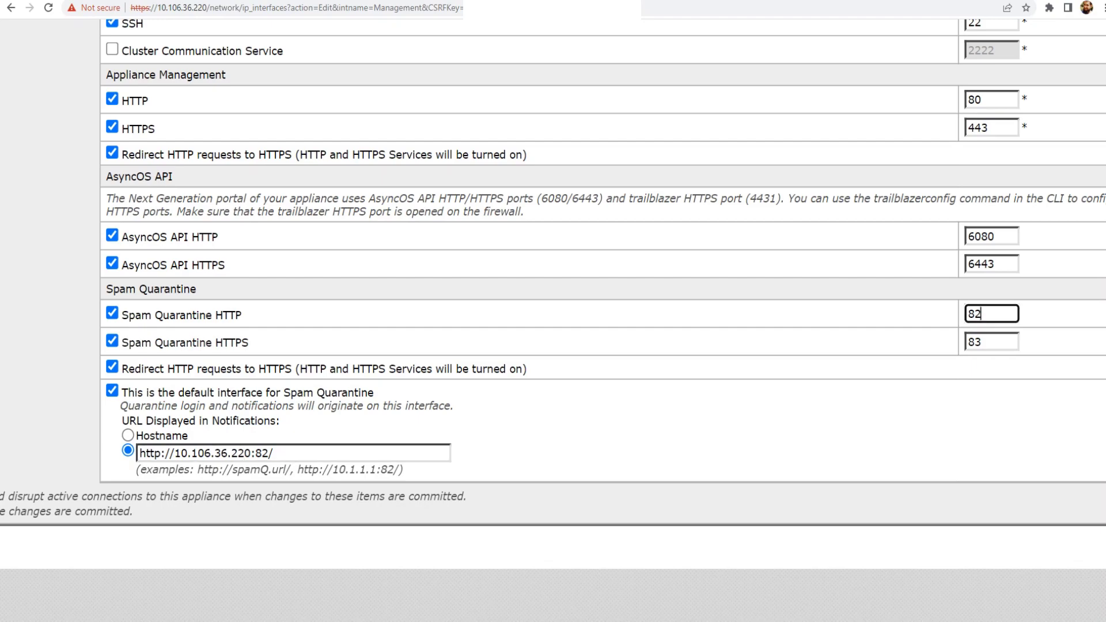
key(Tab)
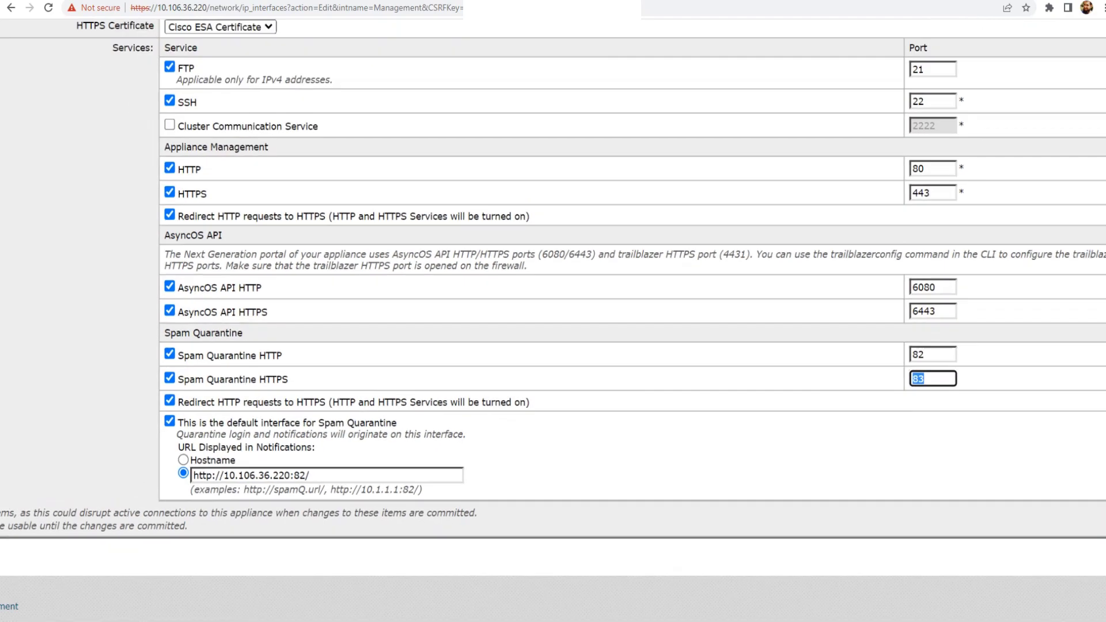
scroll(553, 320, right, 1)
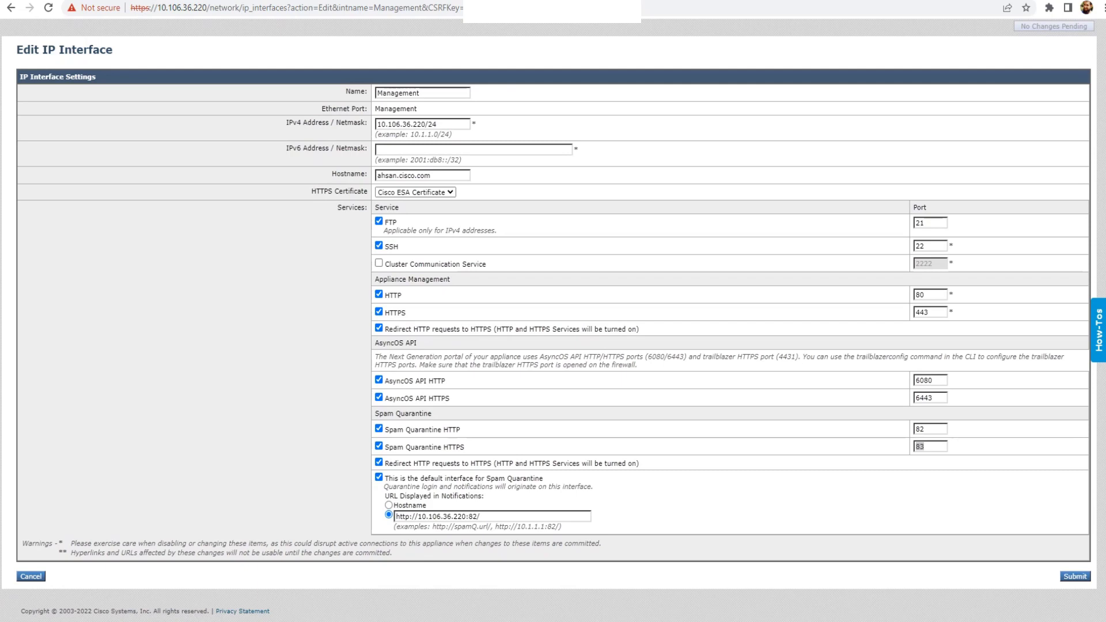
scroll(552, 322, up, 1)
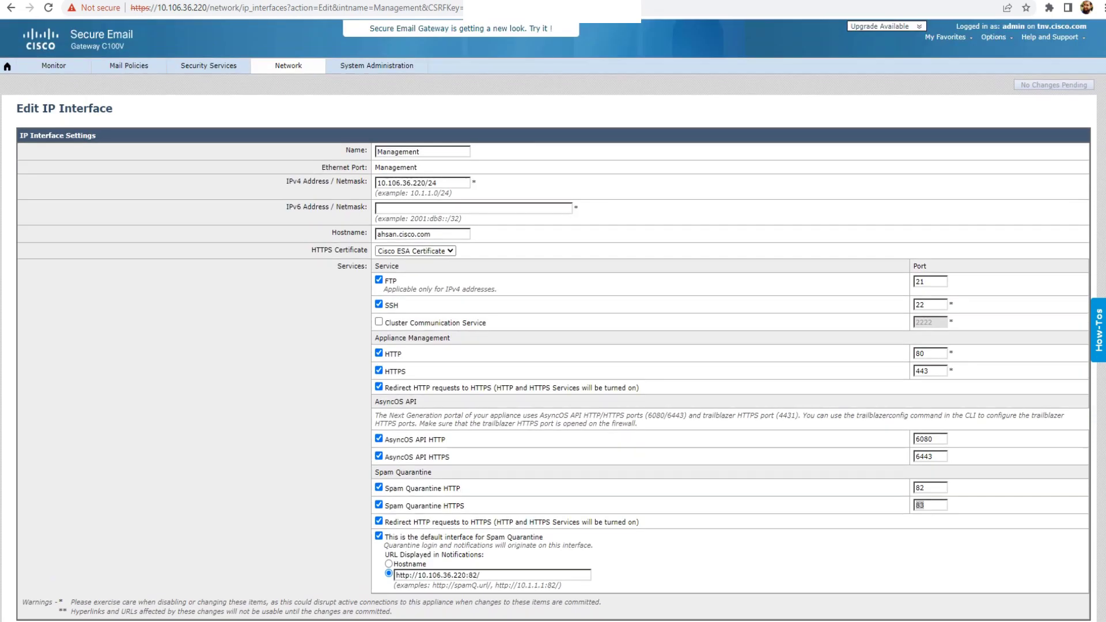
scroll(552, 322, down, 2)
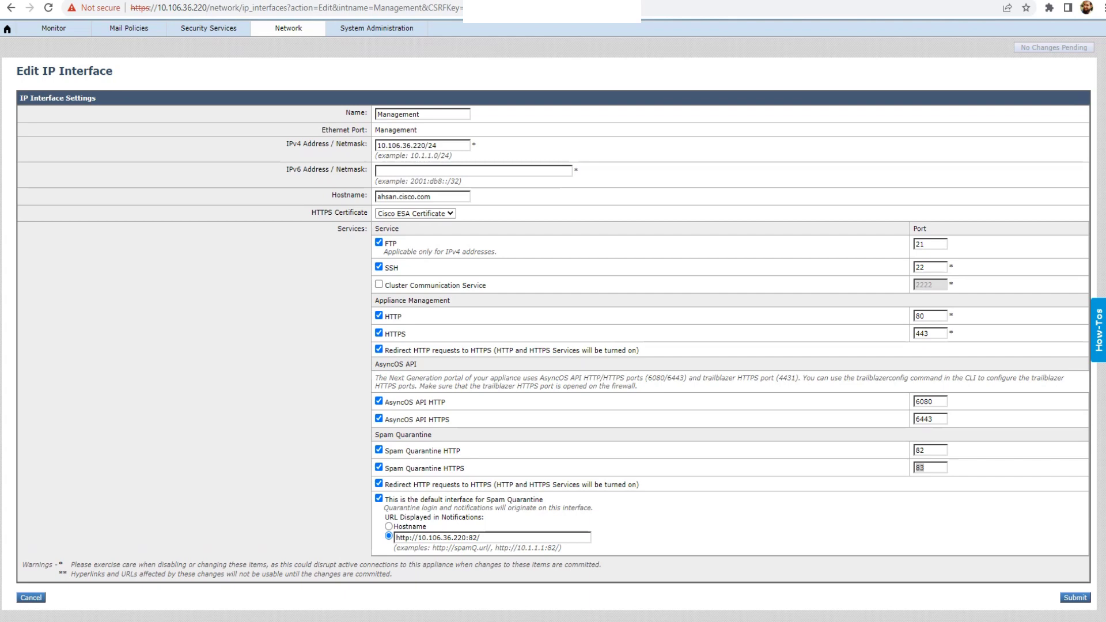
scroll(553, 322, down, 1)
click(930, 447)
click(1074, 576)
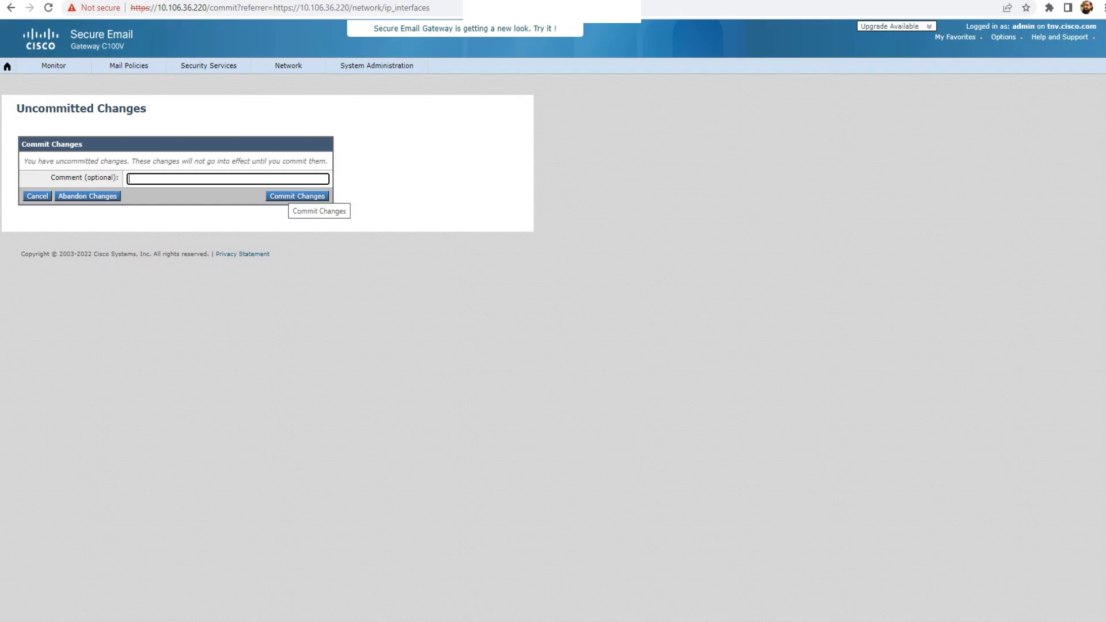
click(293, 196)
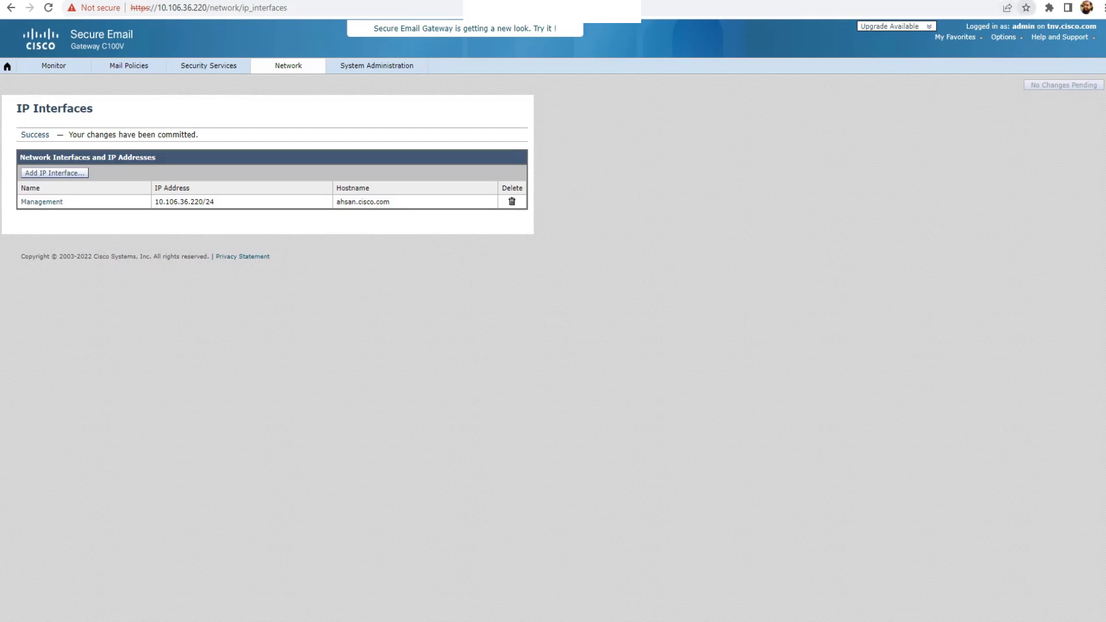
Open the Spam Quarantine login page at 10.106.36.220:83 in the other browser tab
key(ctrl+Tab)
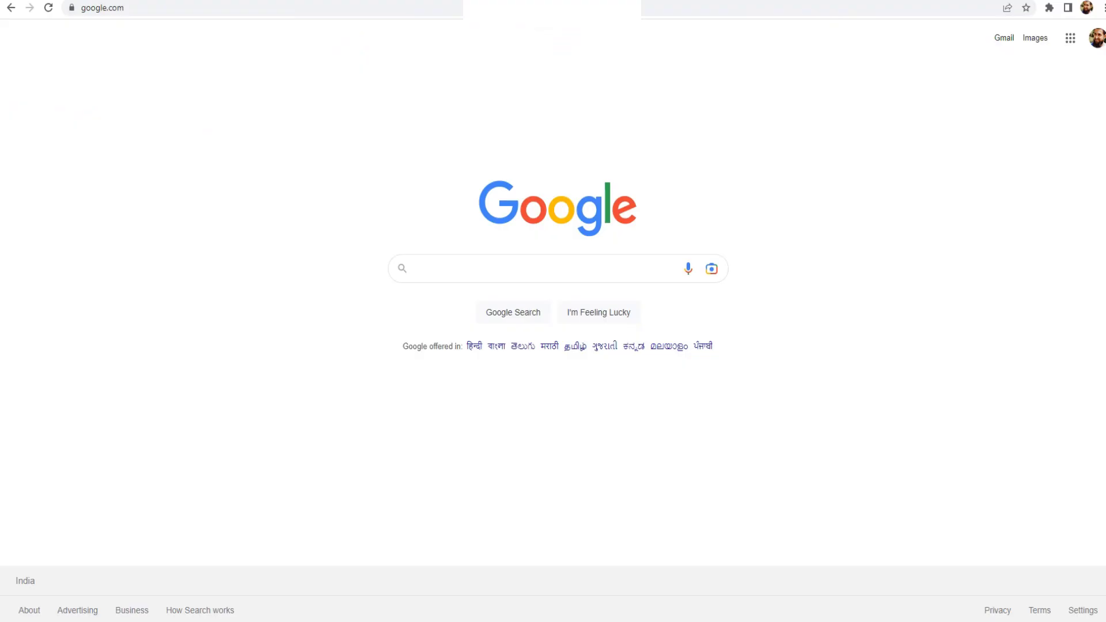
key(ctrl+l)
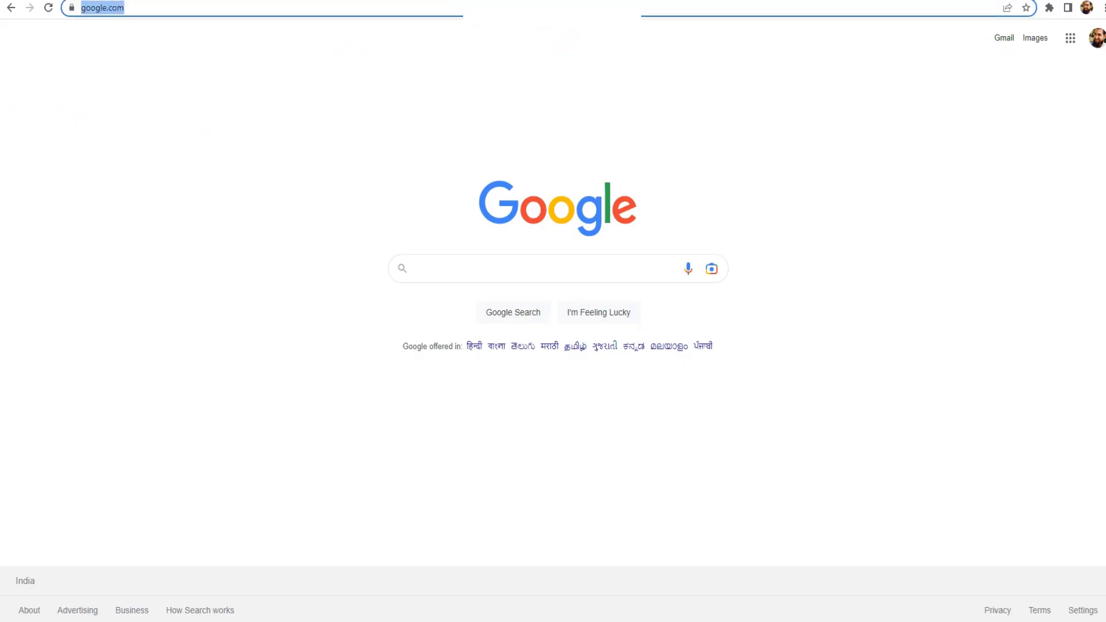
text(10.106.36.220)
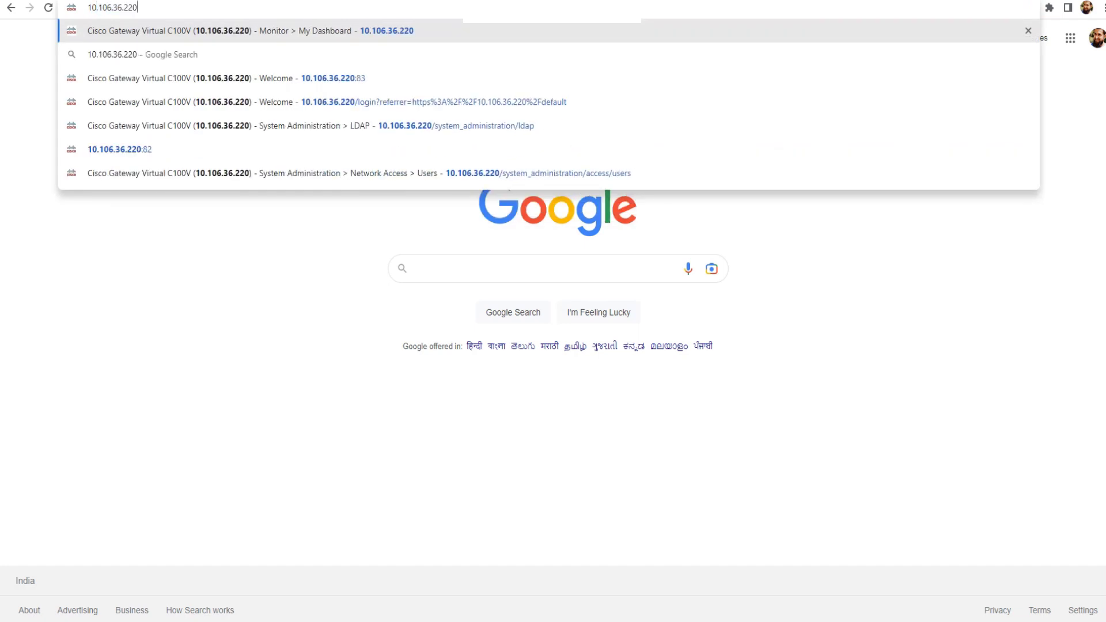
text(:)
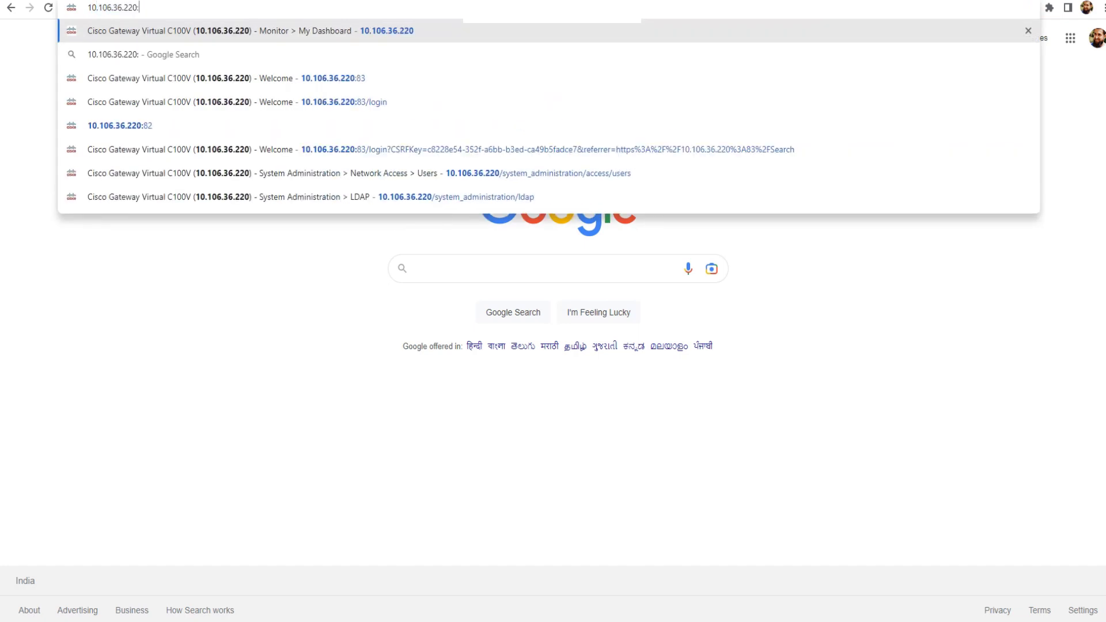
text(83)
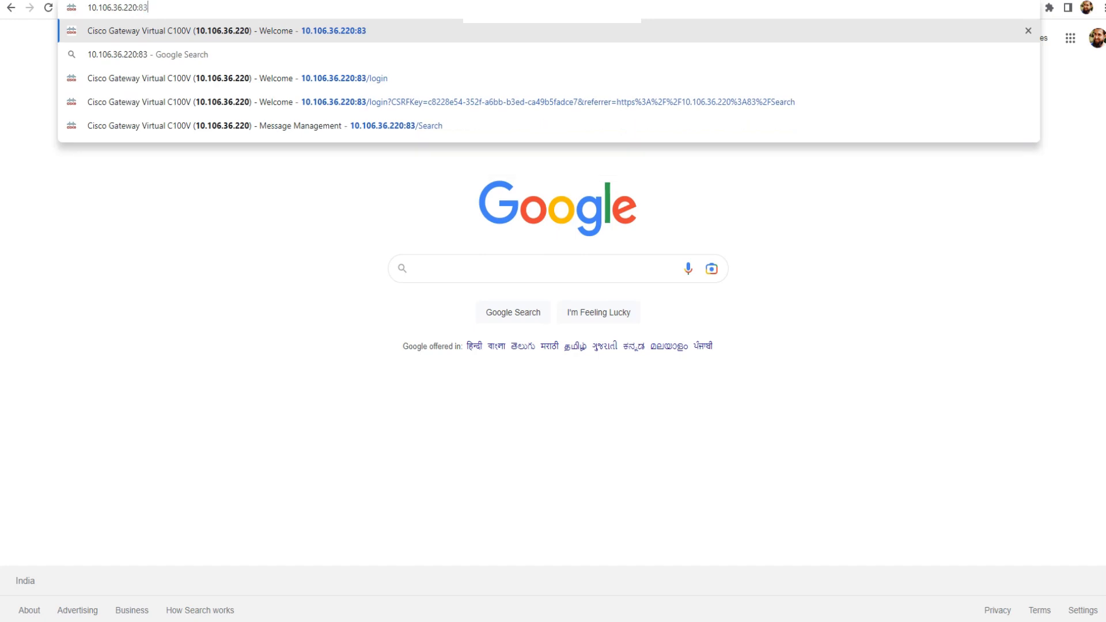
key(Return)
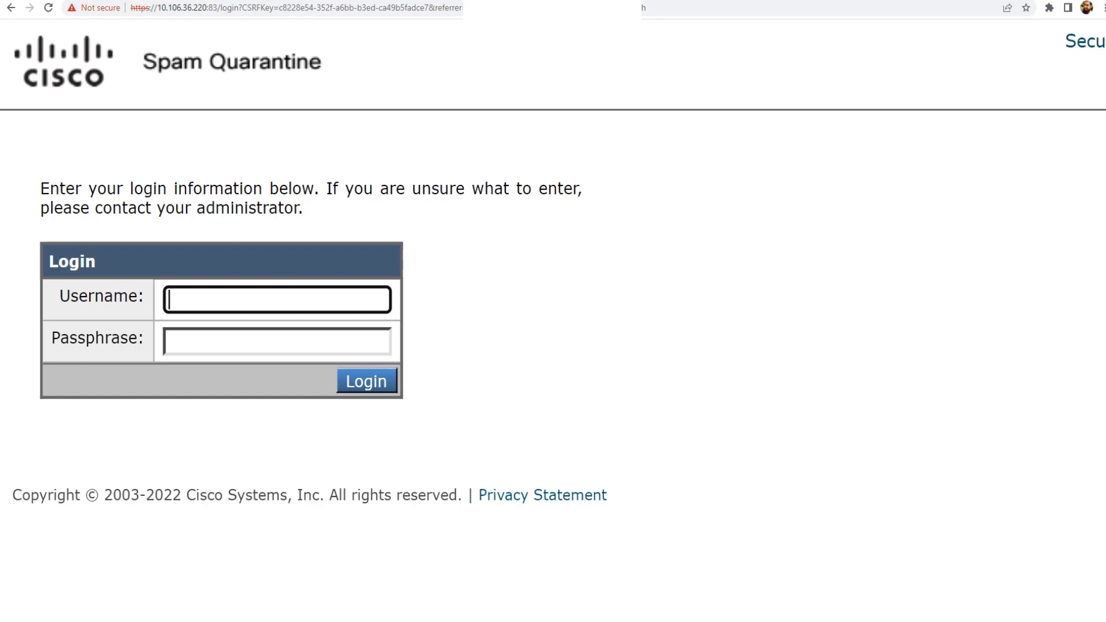
scroll(553, 321, down, 3)
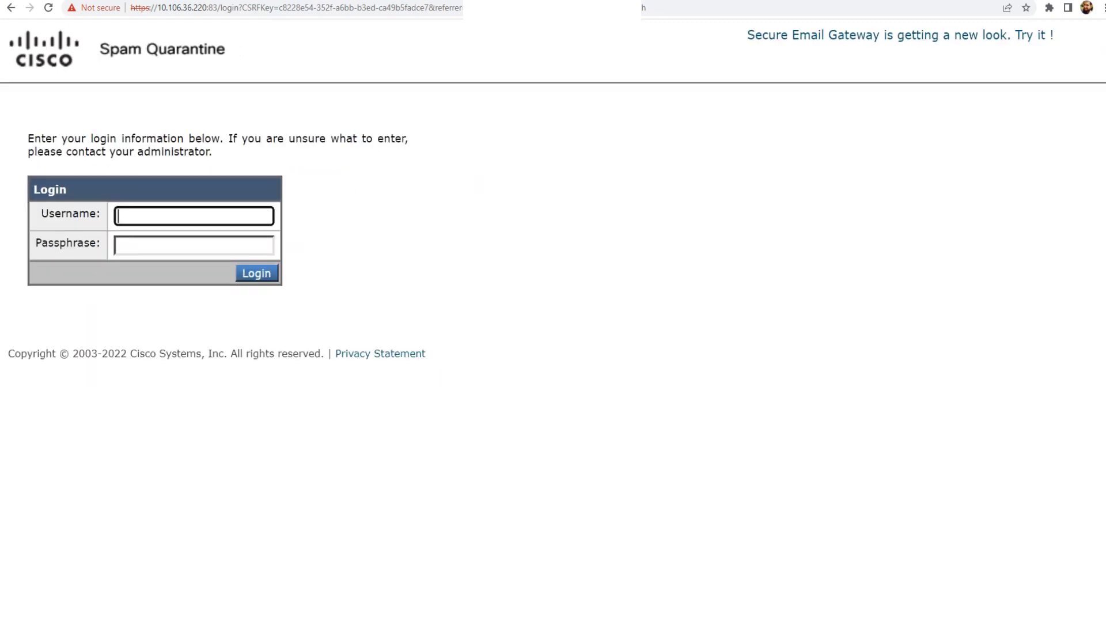
key(ctrl+minus)
key(ctrl+minus)
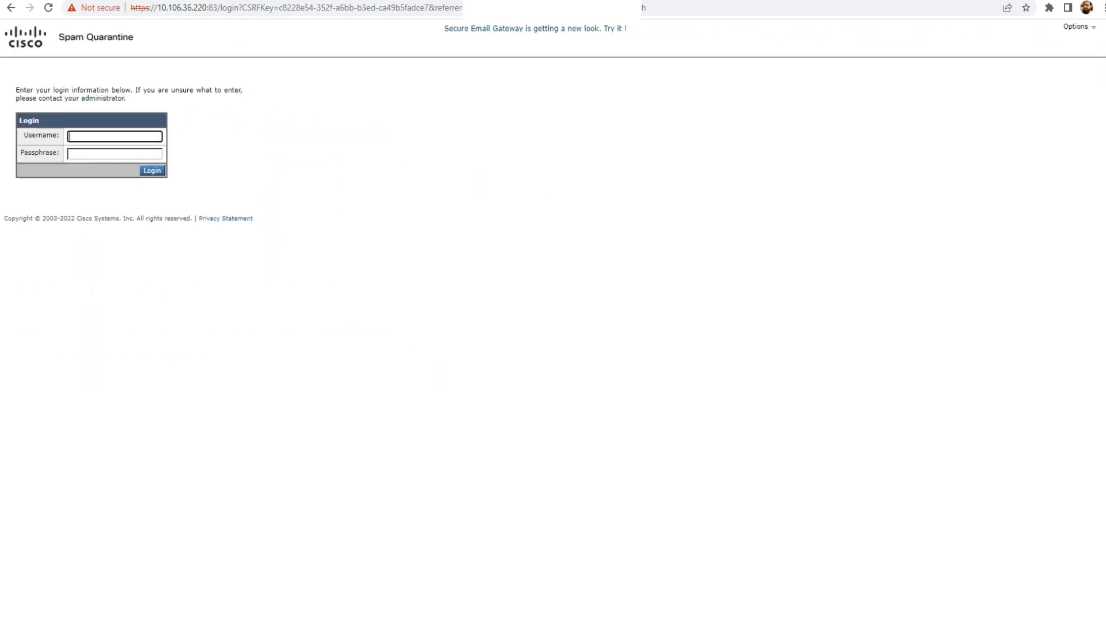
key(ctrl+plus)
key(ctrl+plus)
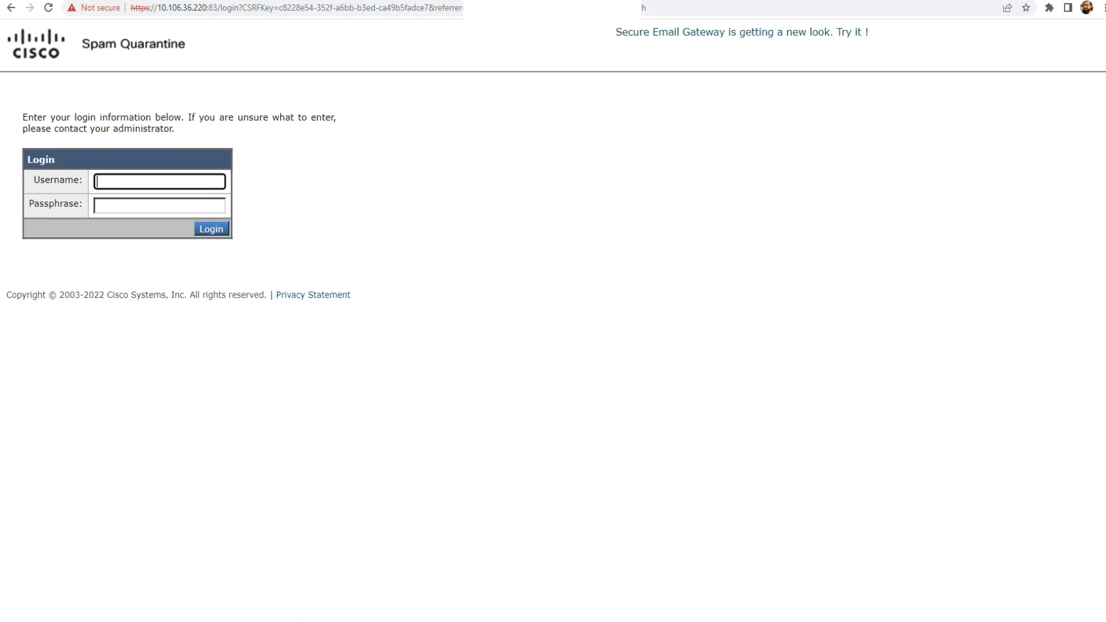
key(ctrl+minus)
key(ctrl+minus)
key(ctrl+minus)
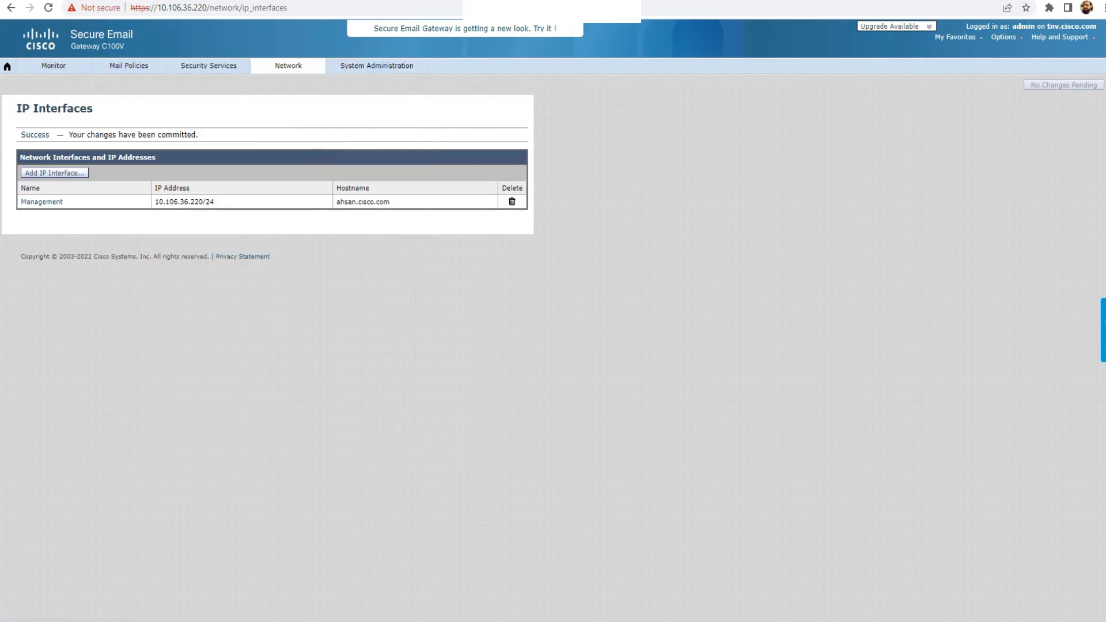
Go to the gateway's Spam Quarantine monitoring page and open the settings of the Spam Quarantine
mouse_move(377, 66)
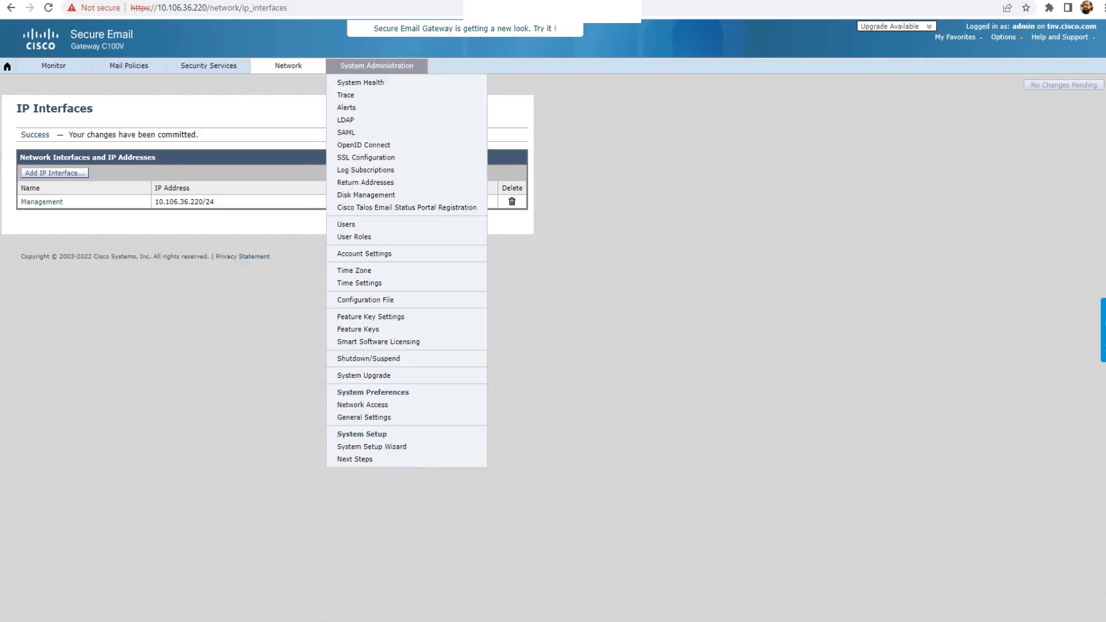
mouse_move(53, 65)
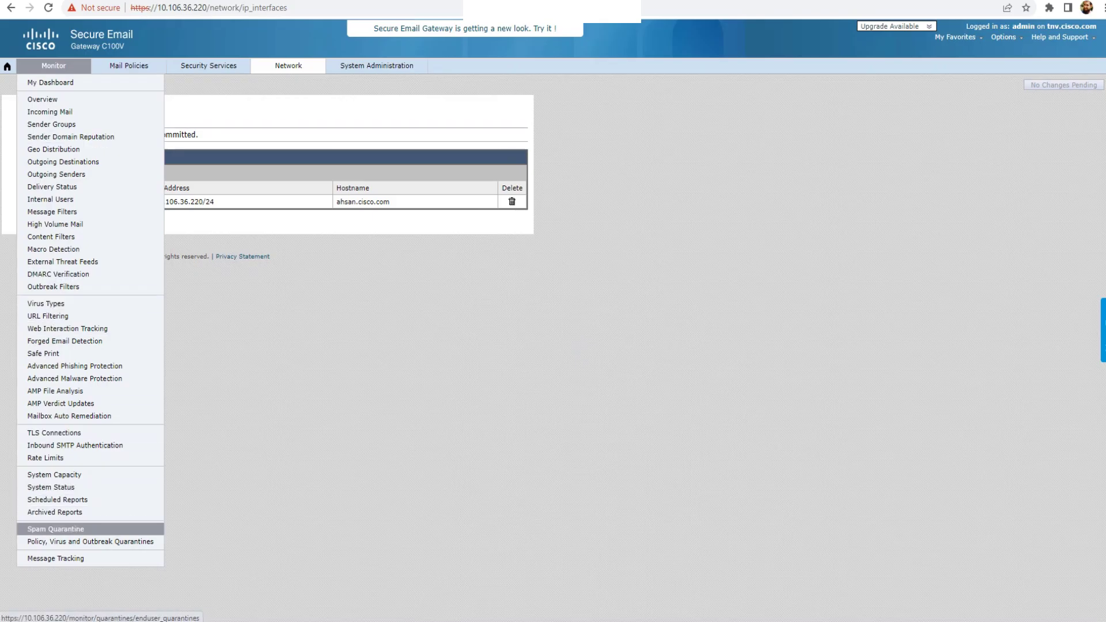
click(55, 528)
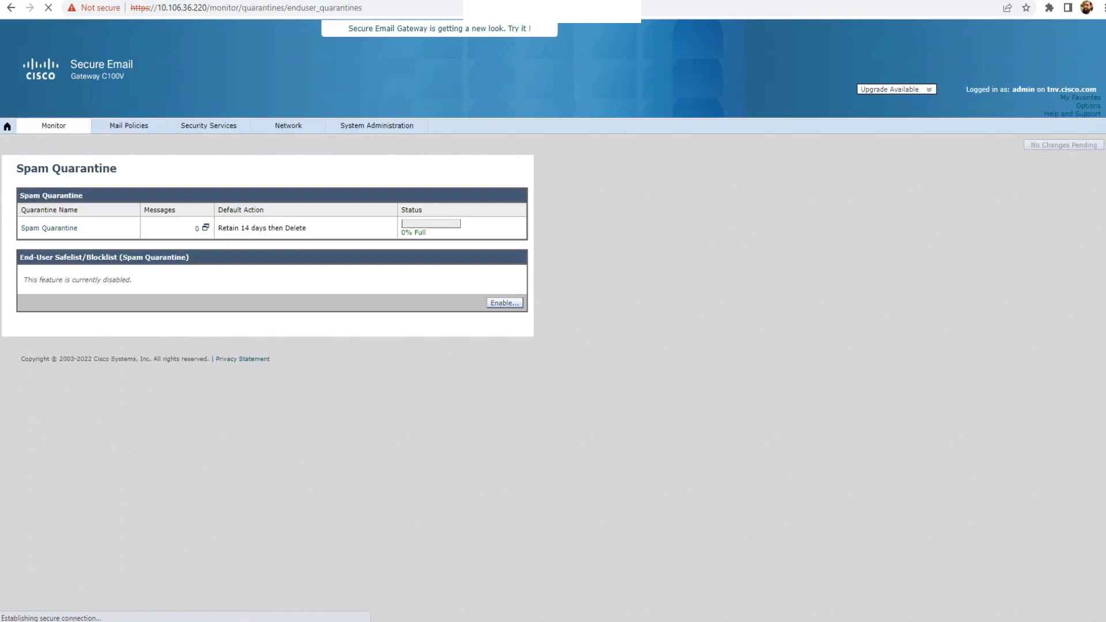
scroll(203, 162, up, 5)
scroll(478, 230, left, 3)
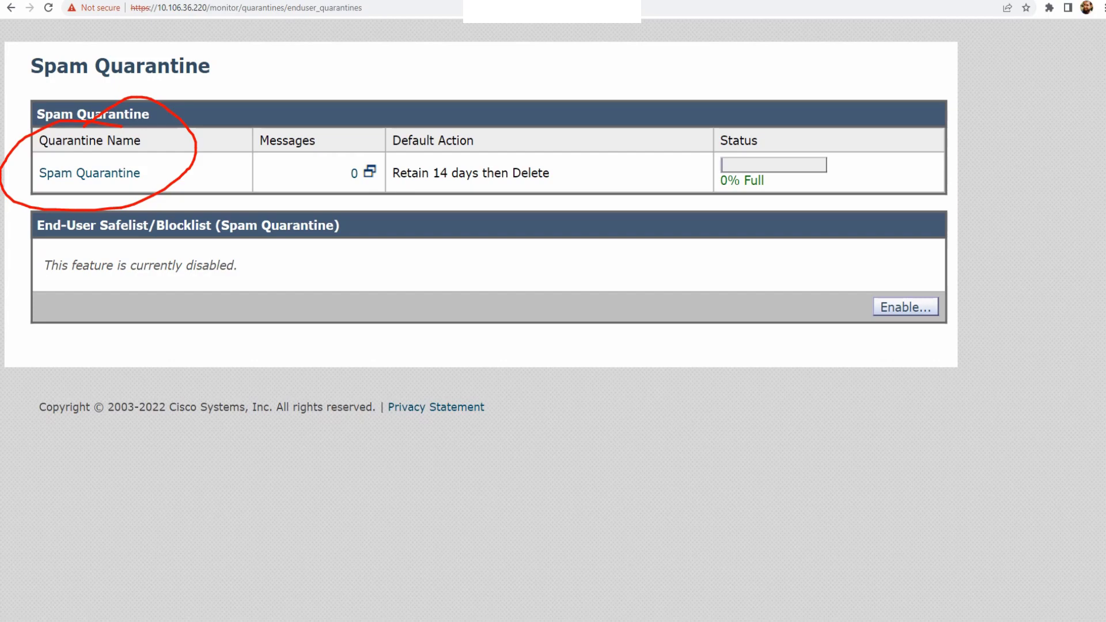
click(89, 173)
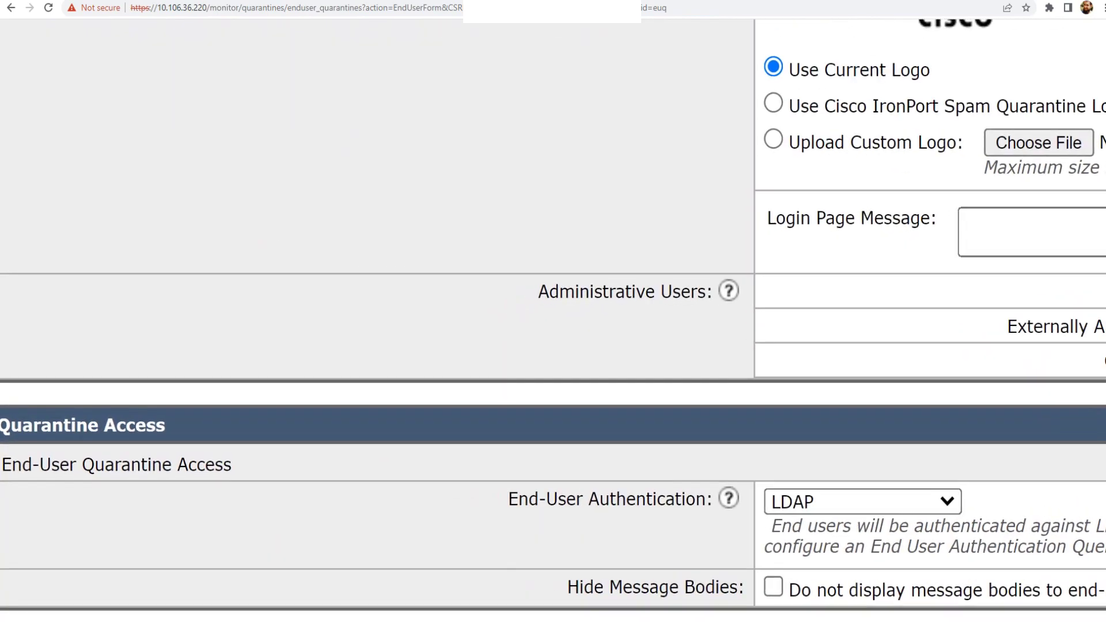
Examine the end-user authentication options of the Spam Quarantine's End-User Quarantine Access section and choose LDAP
scroll(553, 323, up, 1)
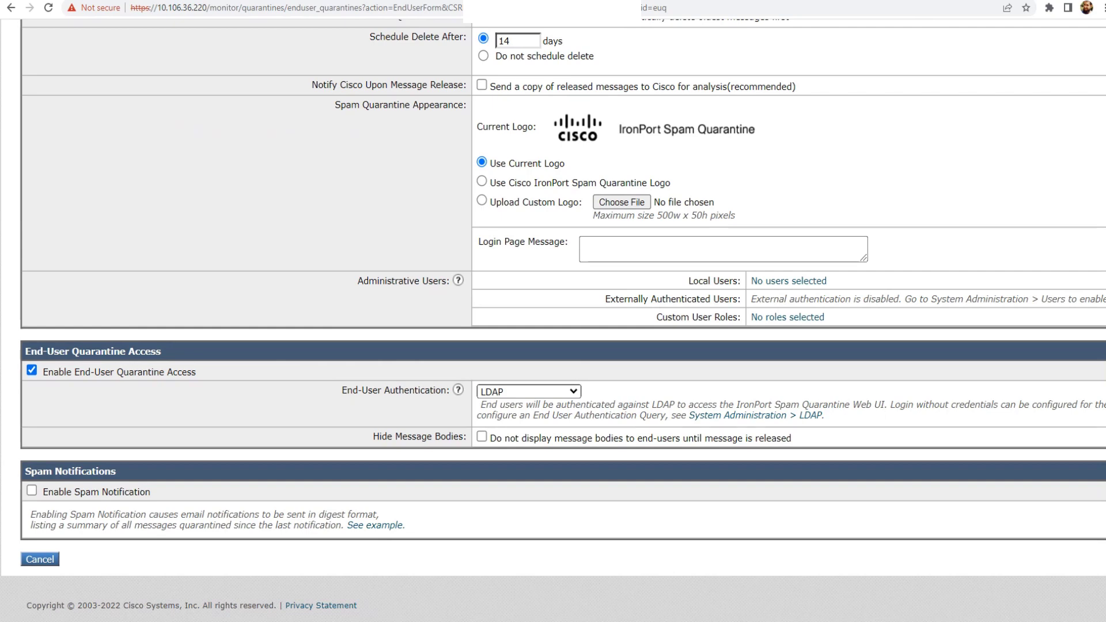
click(528, 391)
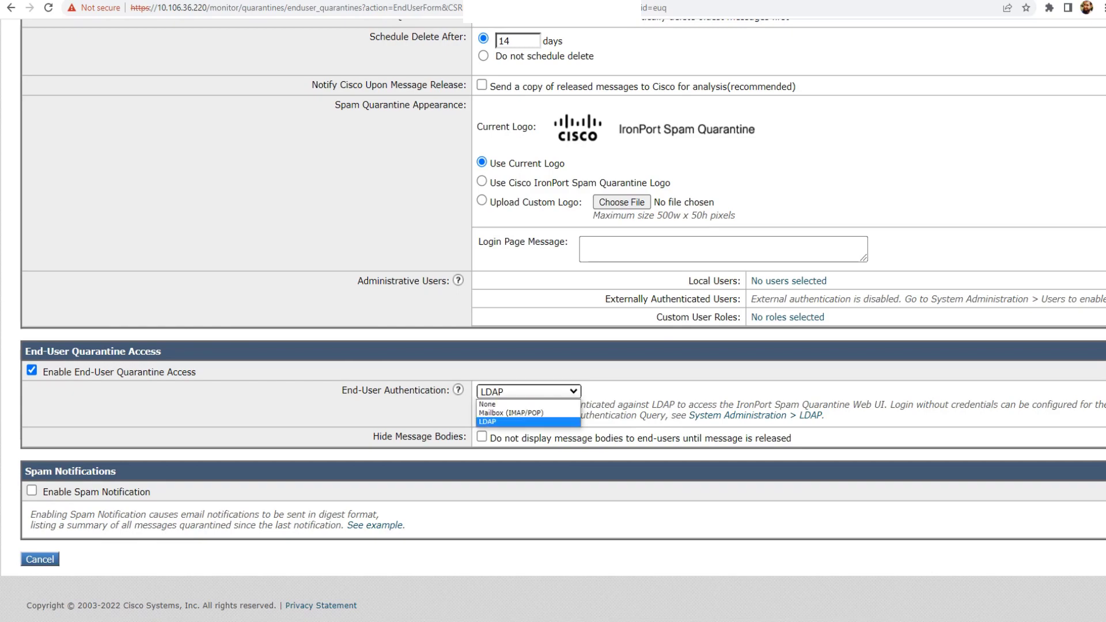
key(Return)
scroll(553, 314, right, 6)
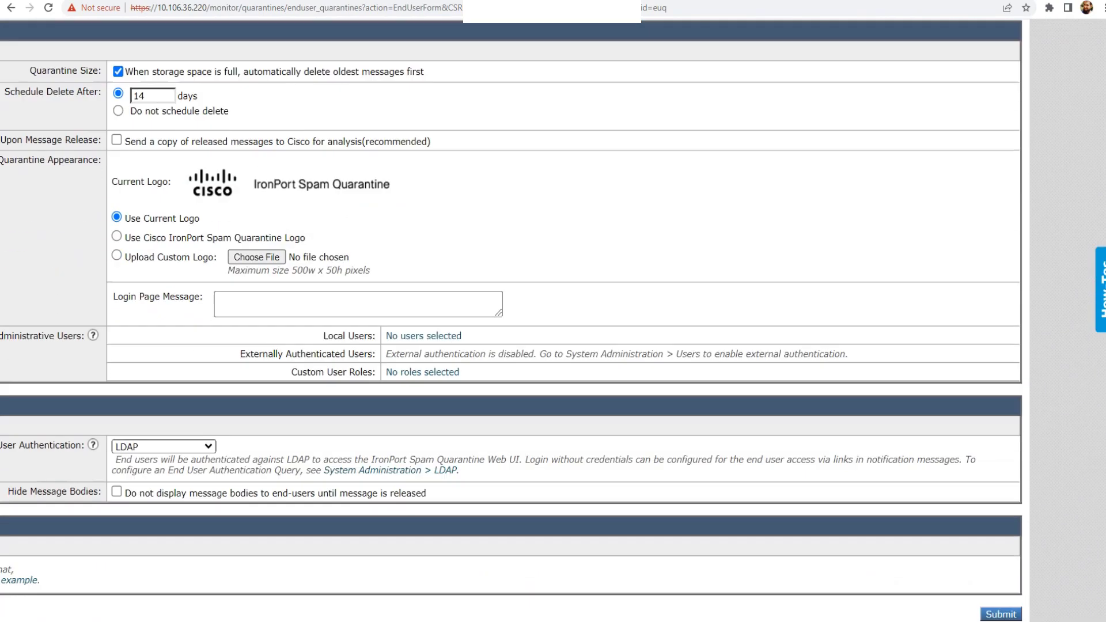
scroll(553, 314, left, 6)
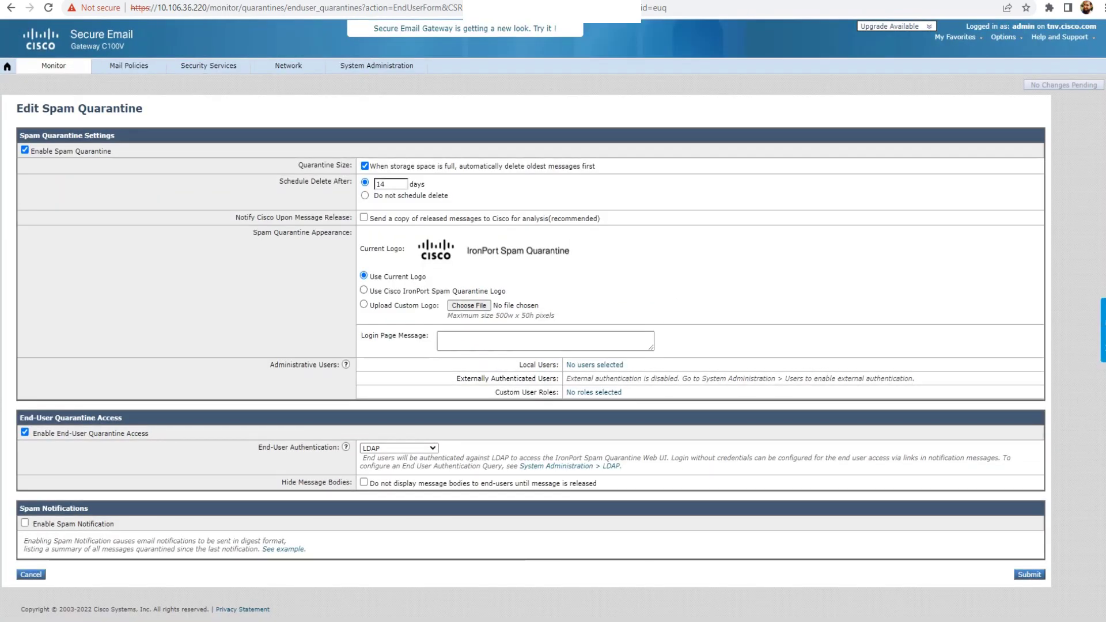
Open the The_Network_Viking LDAP server profile and go to its Spam Quarantine End-User Authentication Query
mouse_move(376, 65)
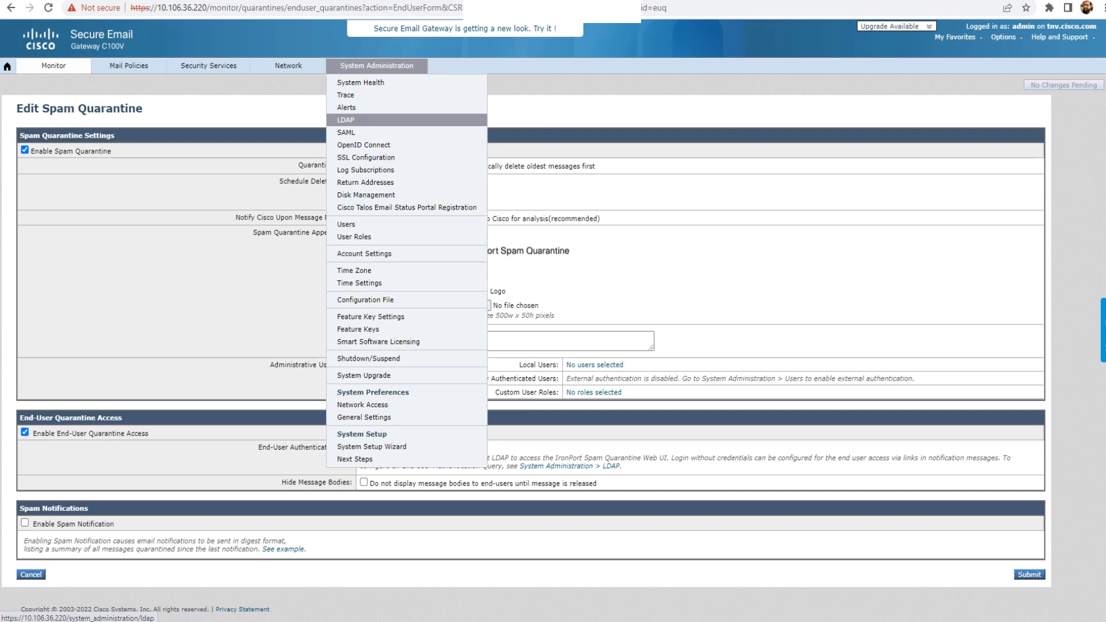
click(346, 120)
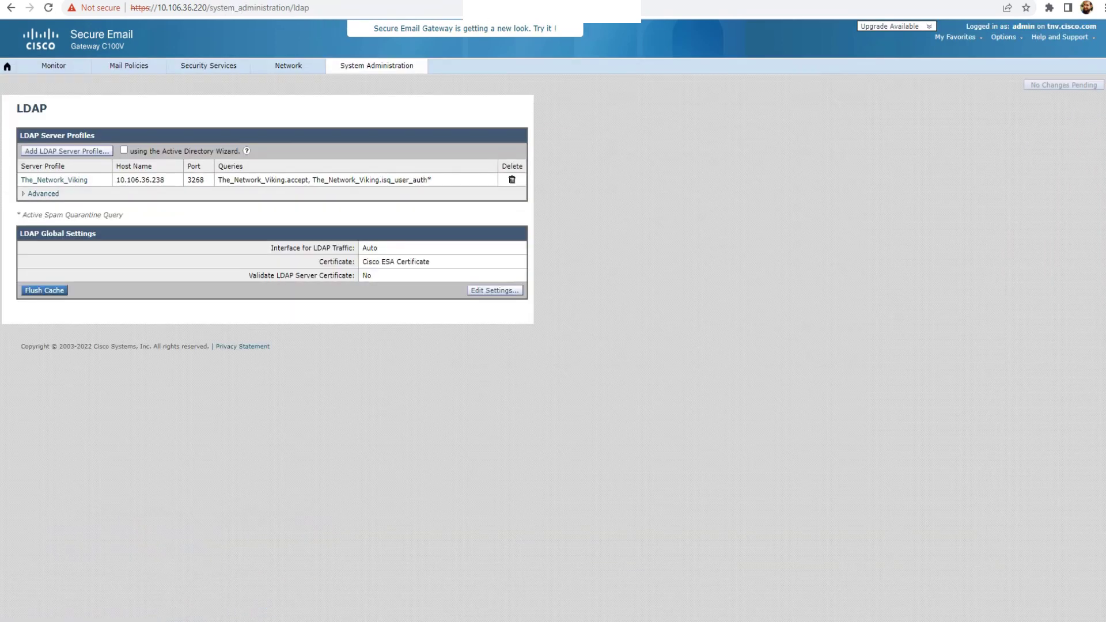
mouse_move(376, 66)
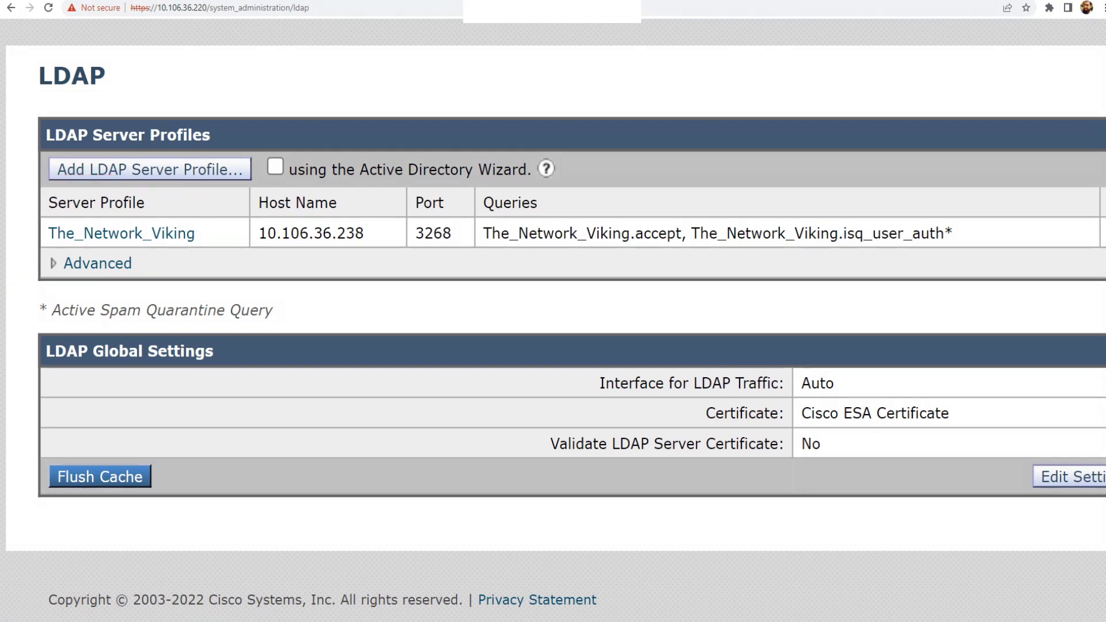
click(121, 233)
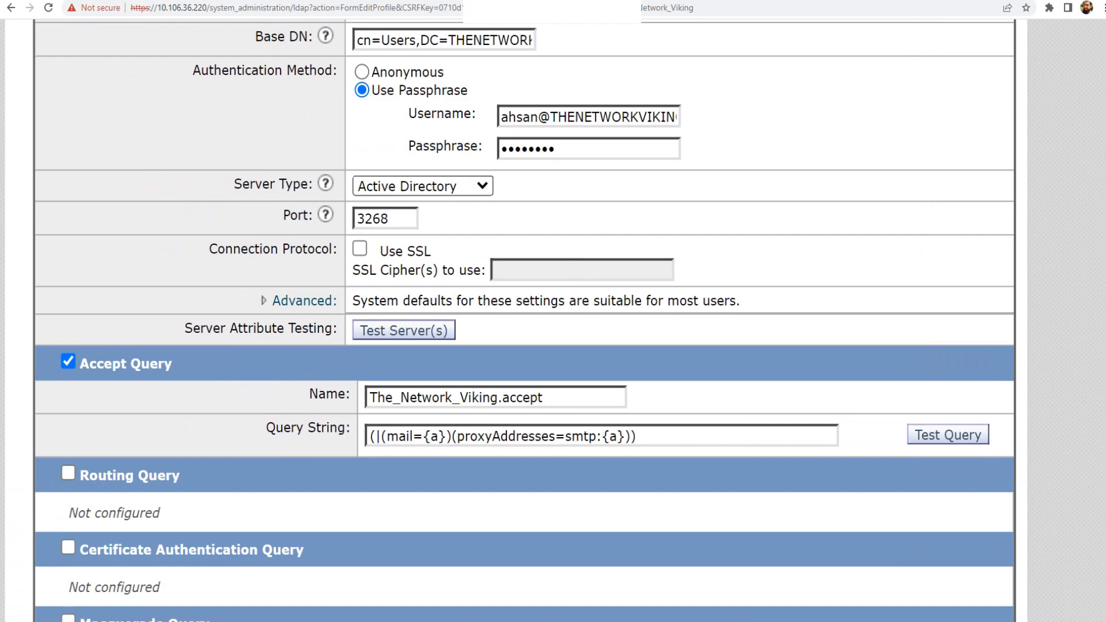
scroll(553, 322, down, 6)
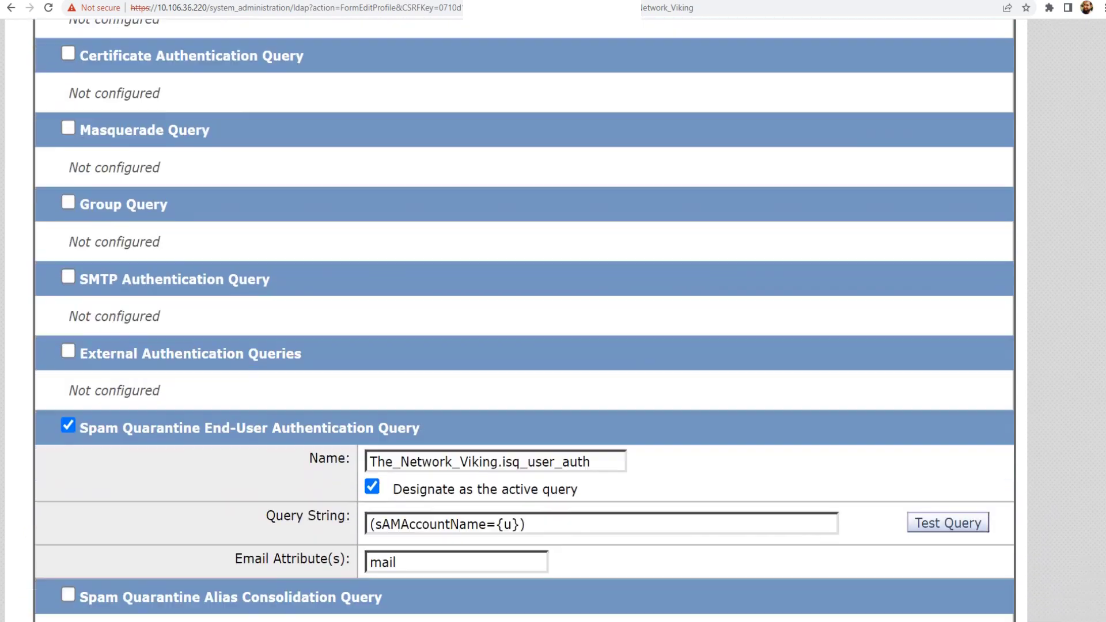
scroll(524, 320, down, 3)
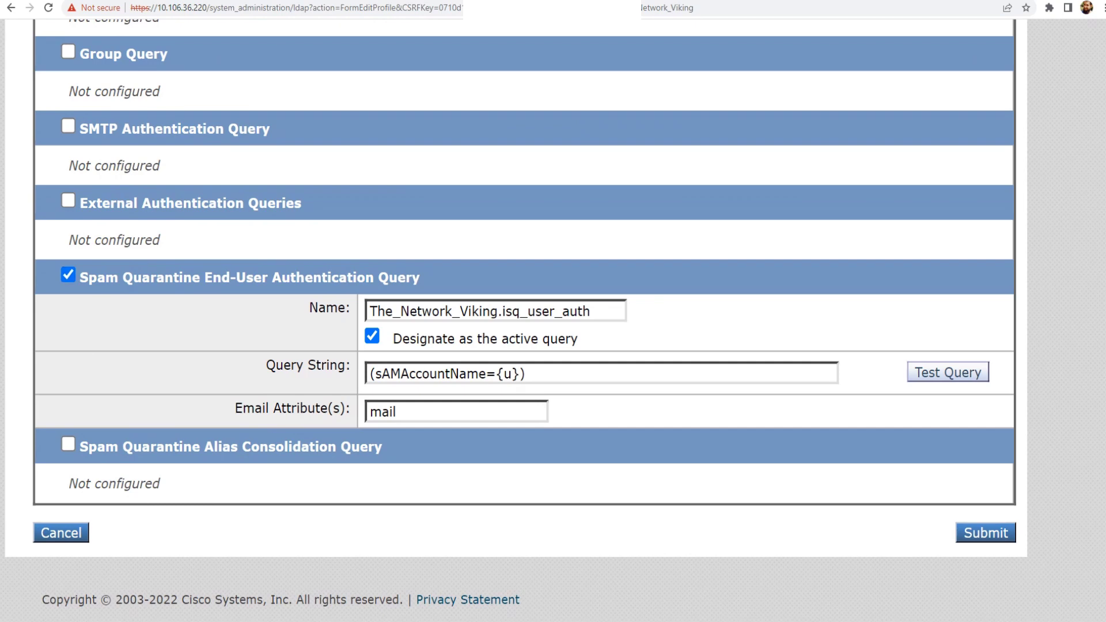
Toggle the Spam Quarantine End-User Authentication Query off and on, clear its active-query designation, and set its email attribute to proxyAddresses
click(68, 276)
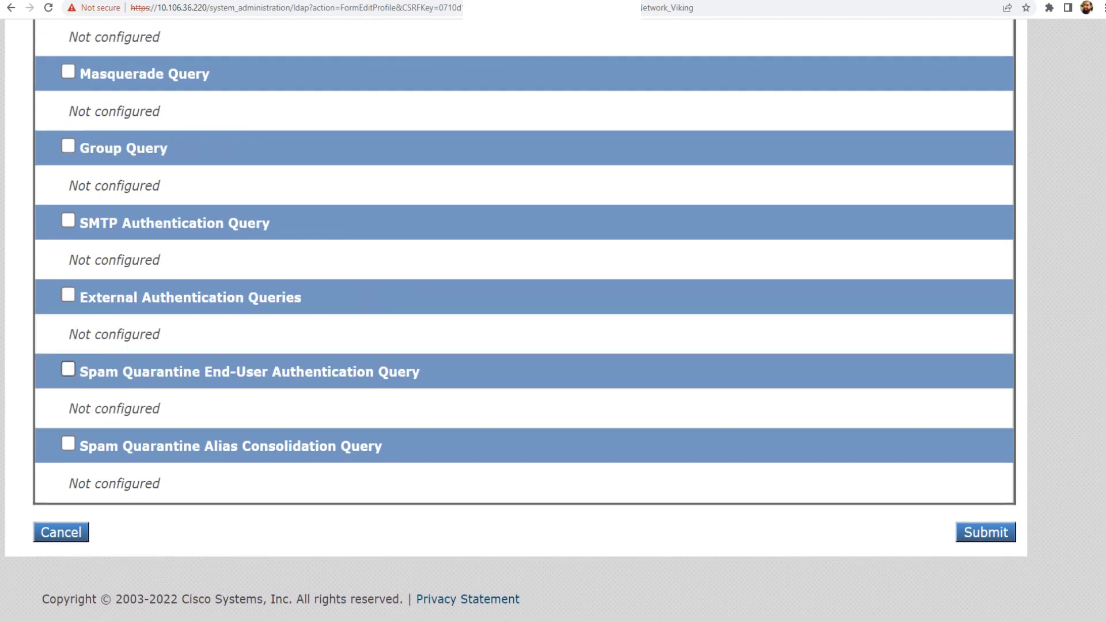
click(68, 369)
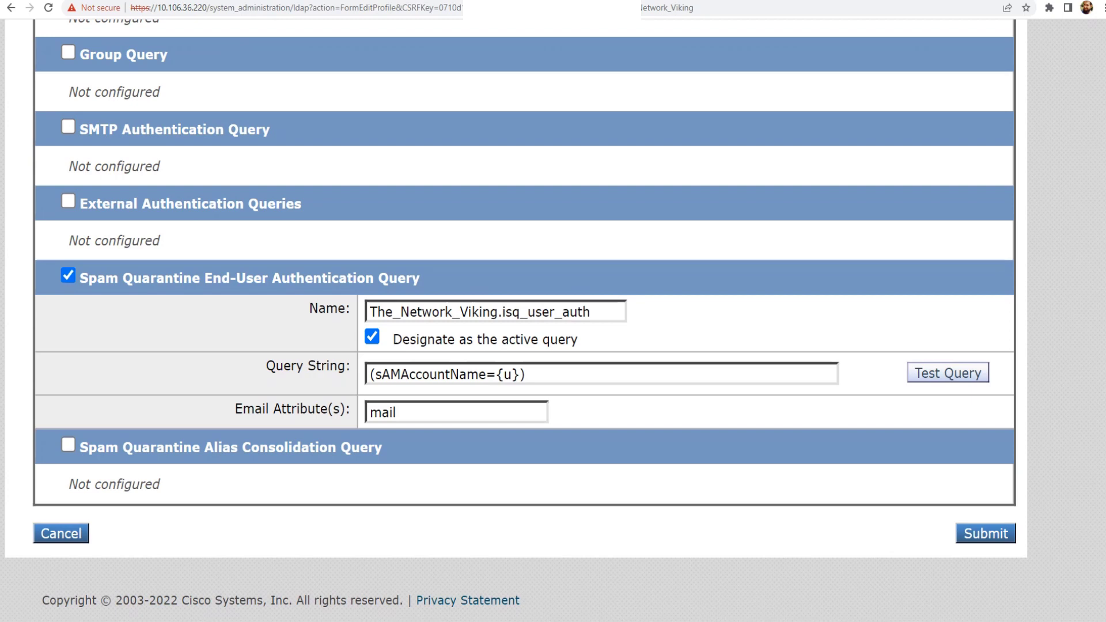
click(372, 337)
drag(525, 375, 375, 374)
drag(399, 412, 369, 413)
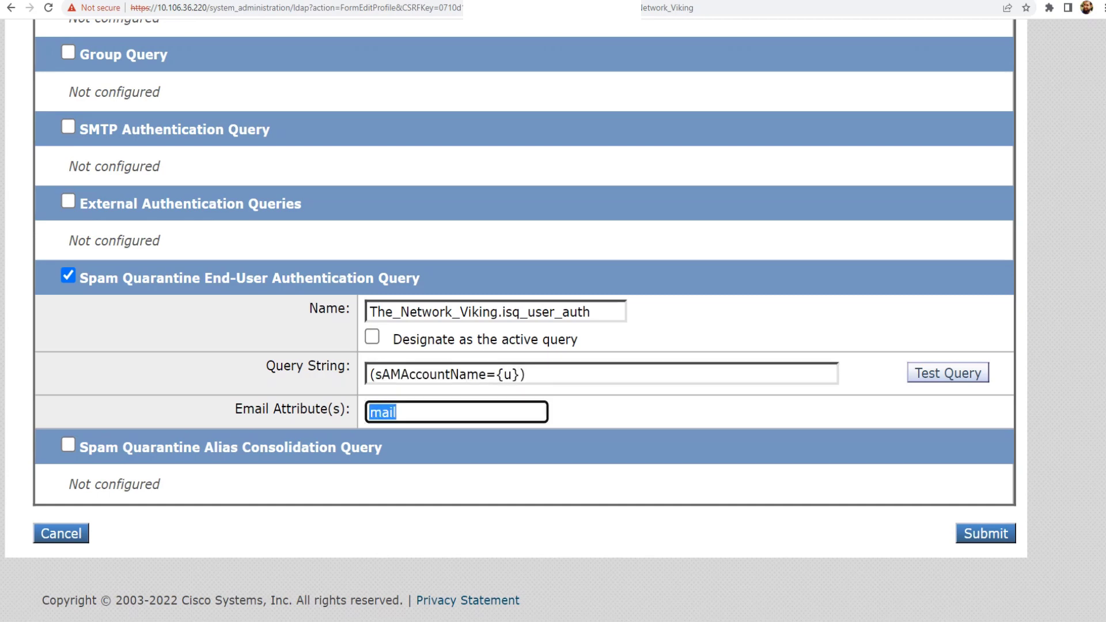
text(proxyAddres)
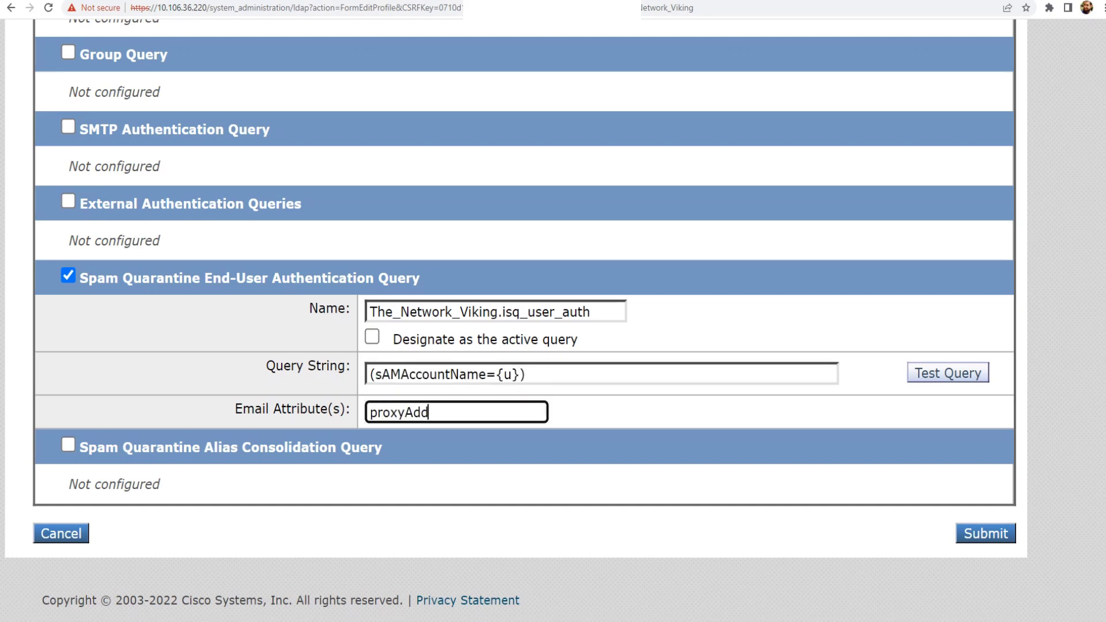
text(ses)
Test the Spam Quarantine End-User Authentication Query using proxyAddresses, entering the test user's login and passphrase, and examine the connection status
key(ctrl+a)
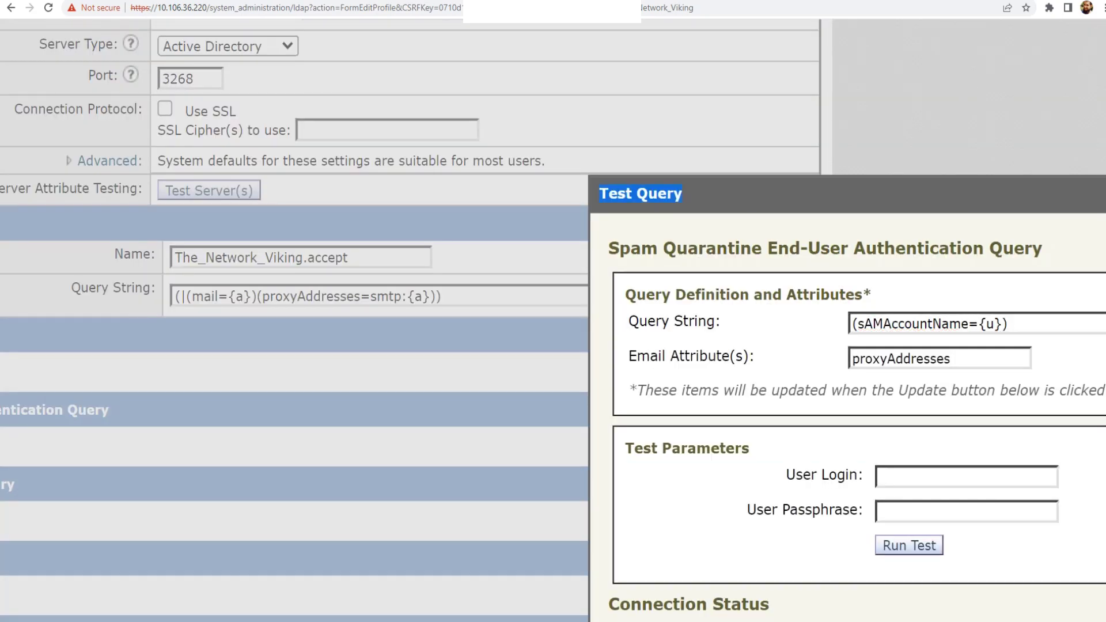
key(ctrl+minus)
key(ctrl+minus)
key(ctrl+minus)
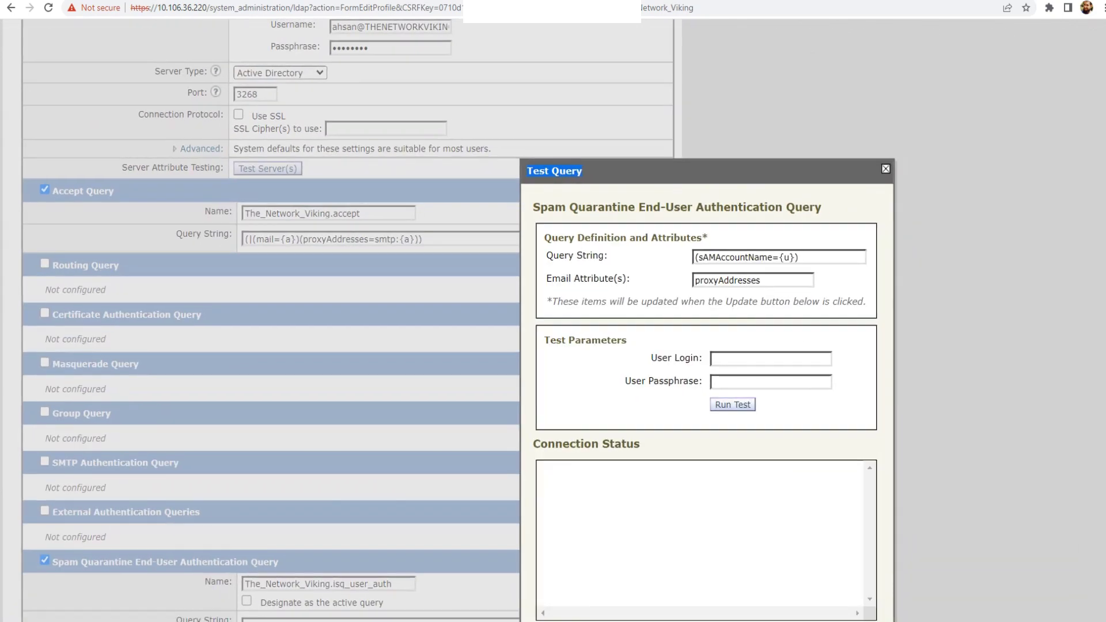
scroll(460, 320, down, 1)
click(771, 300)
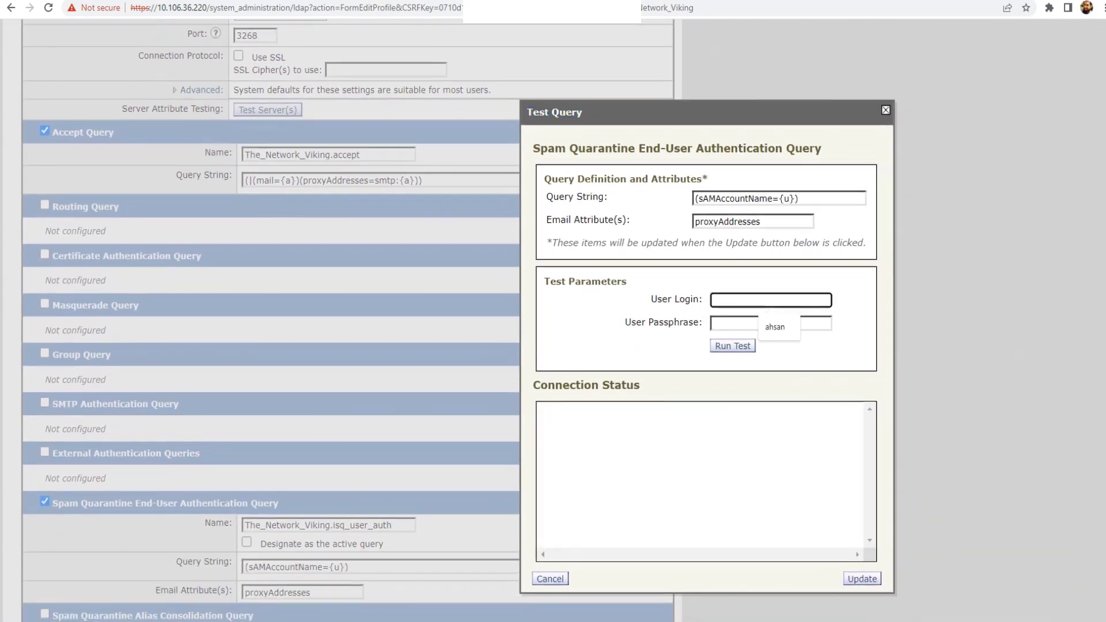
click(779, 327)
key(Tab)
text(•••*******)
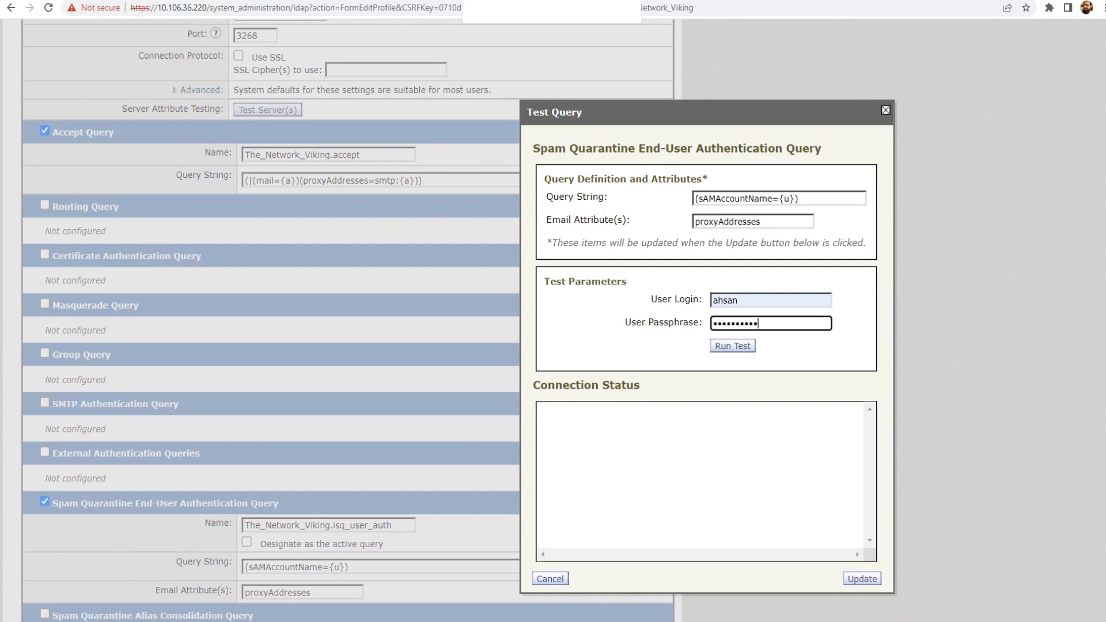
drag(762, 222, 693, 222)
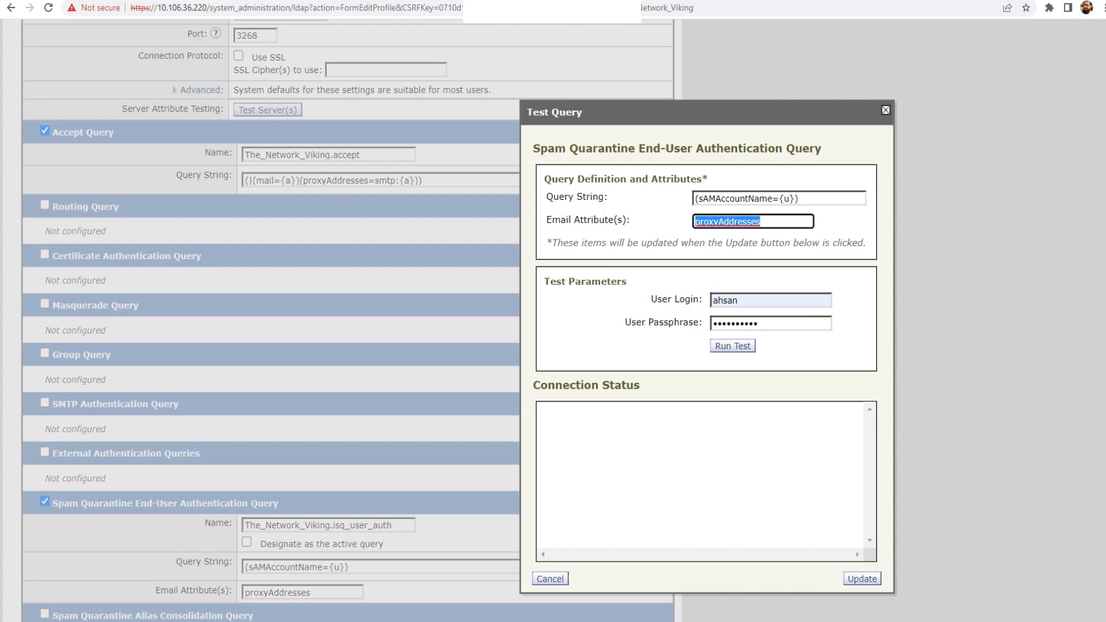
key(Return)
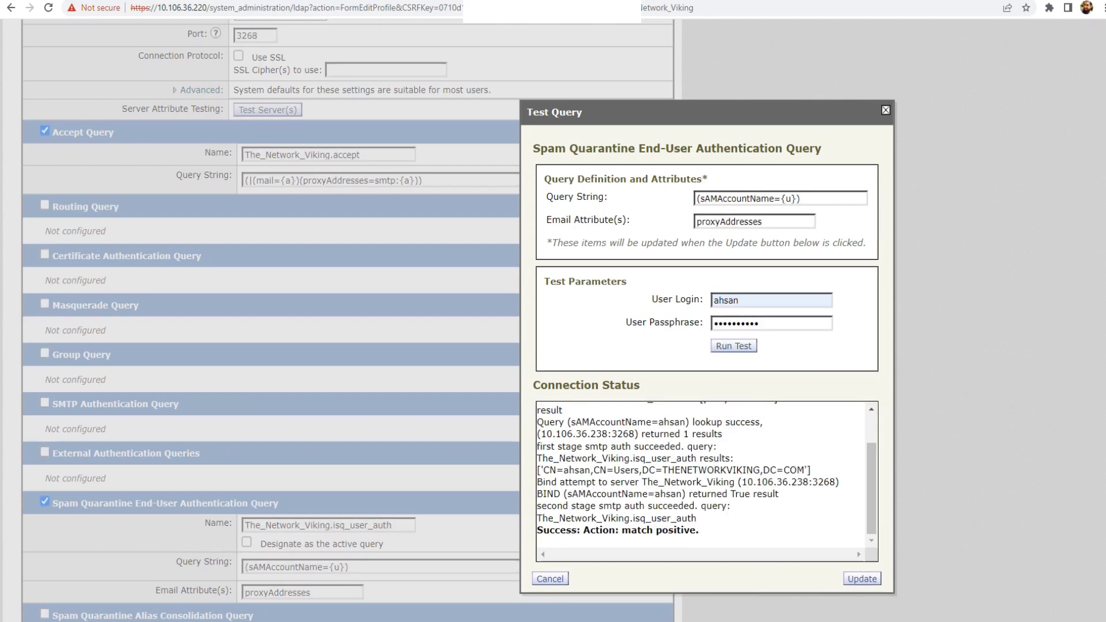
drag(698, 530, 543, 530)
scroll(700, 472, up, 2)
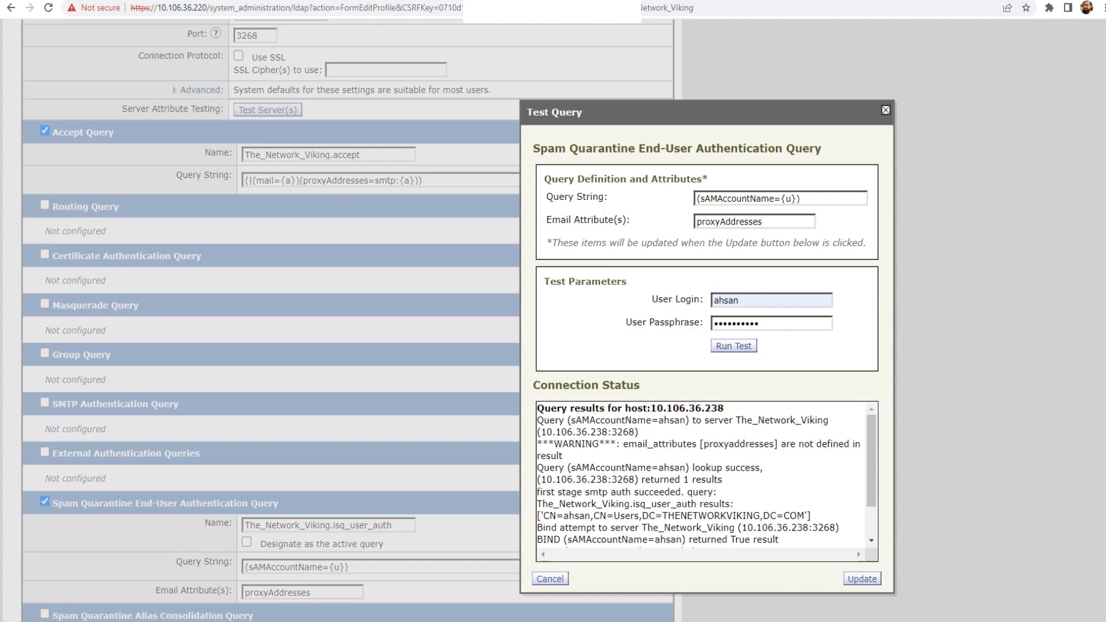
drag(541, 444, 562, 455)
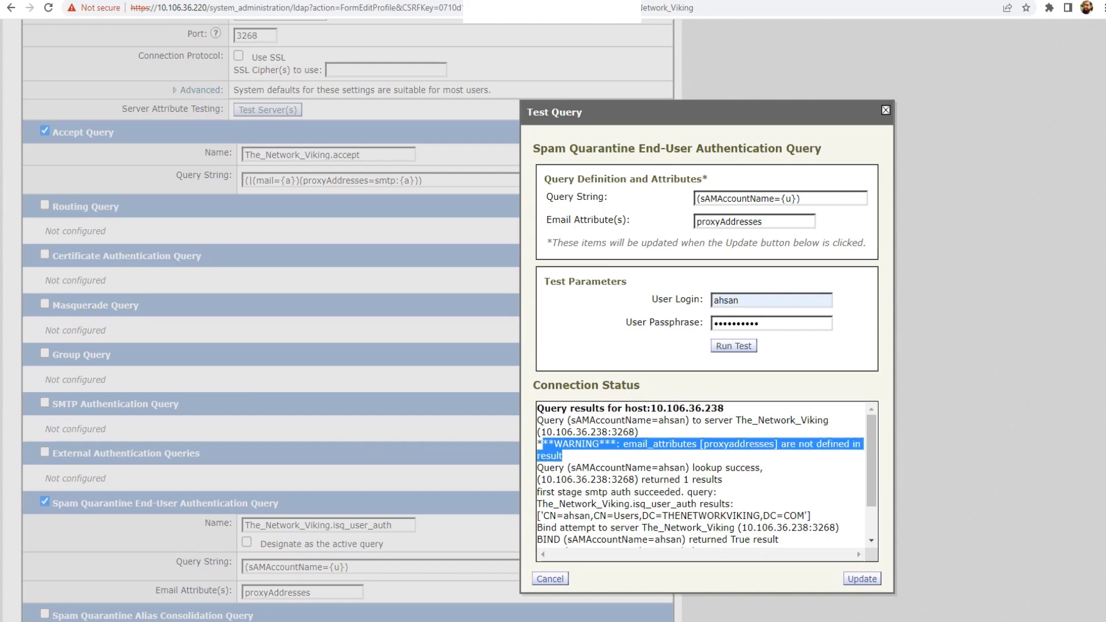
Rerun the query test with the email attribute set to mail and read through the connection status
drag(767, 221, 696, 222)
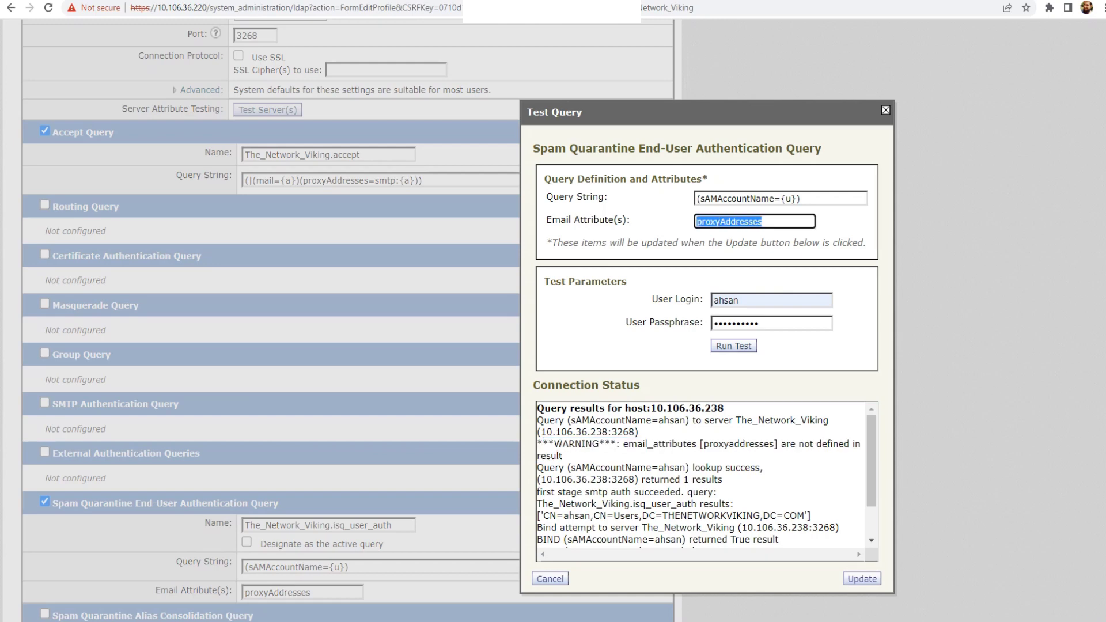
text(mail)
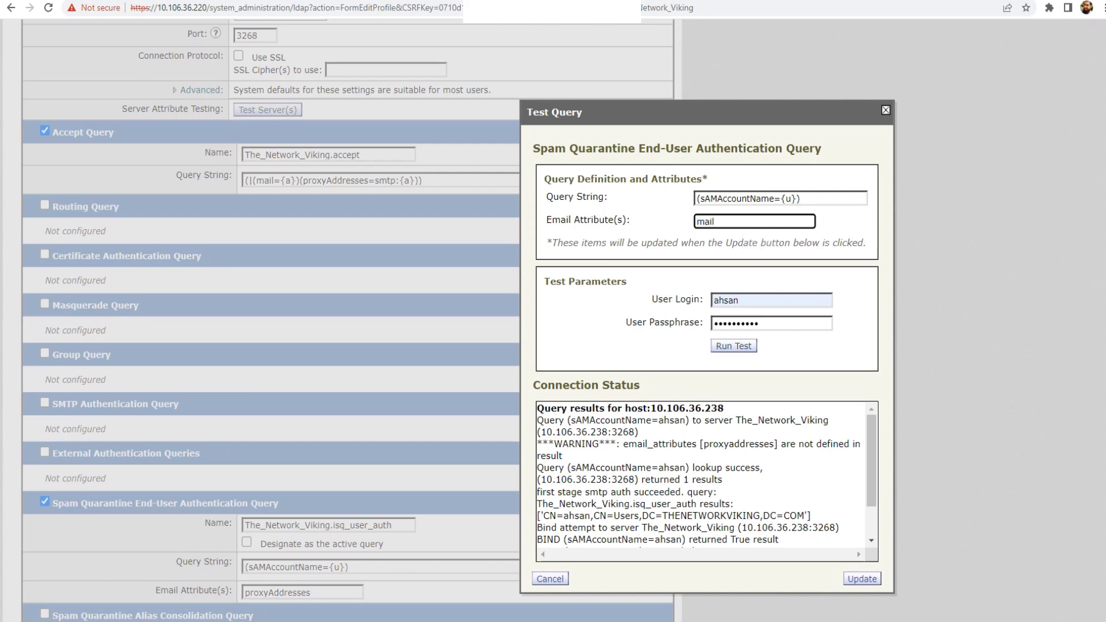
key(Return)
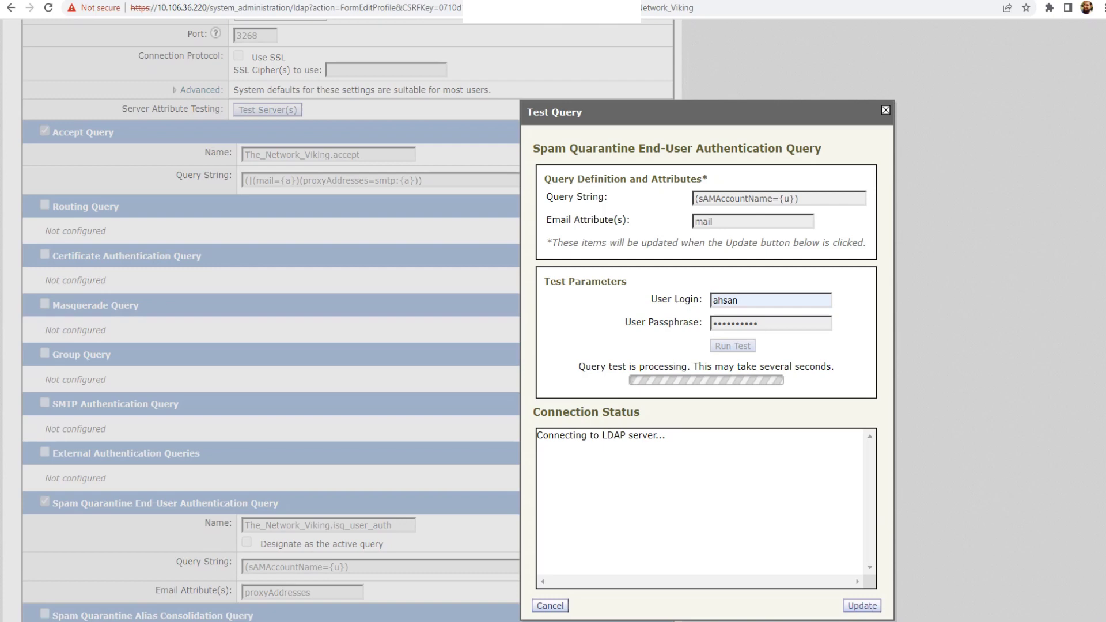
scroll(699, 473, up, 2)
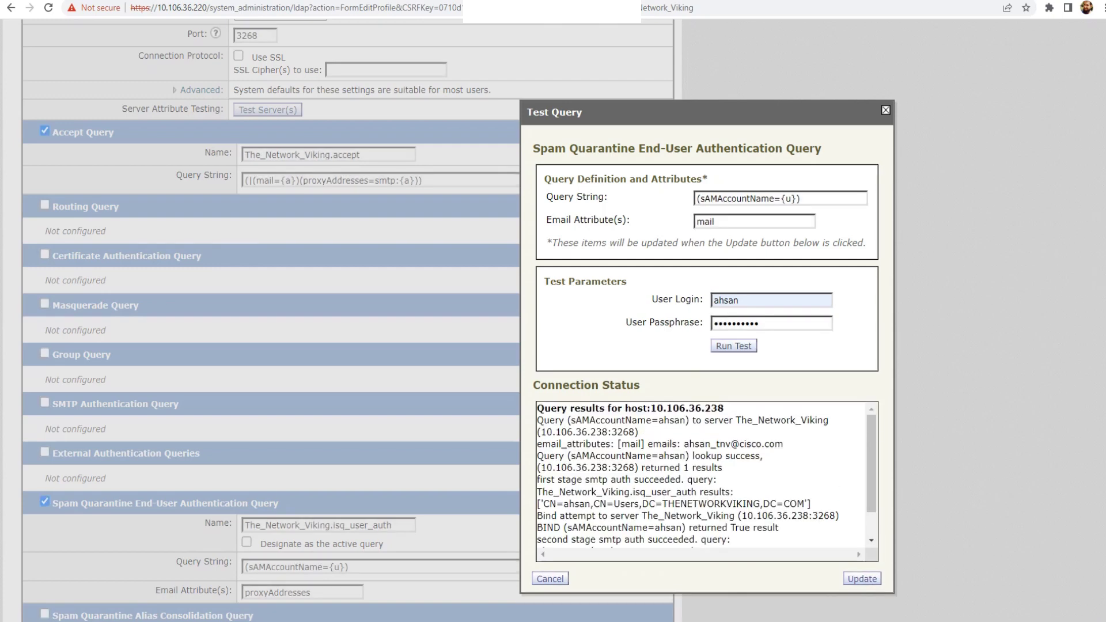
scroll(700, 474, down, 2)
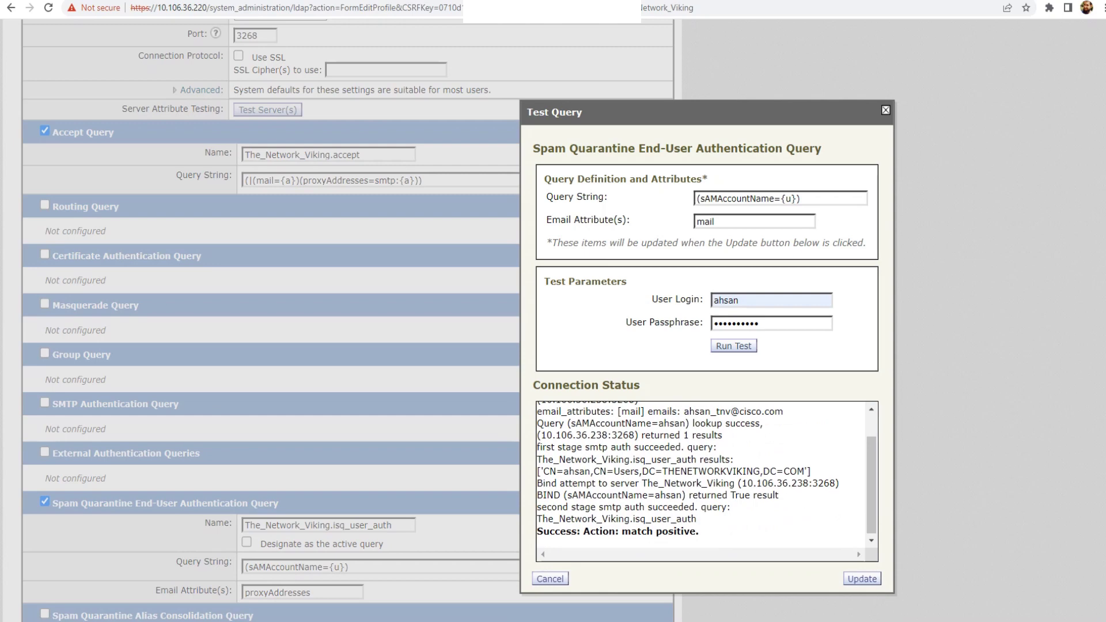
scroll(700, 473, up, 2)
scroll(700, 473, down, 2)
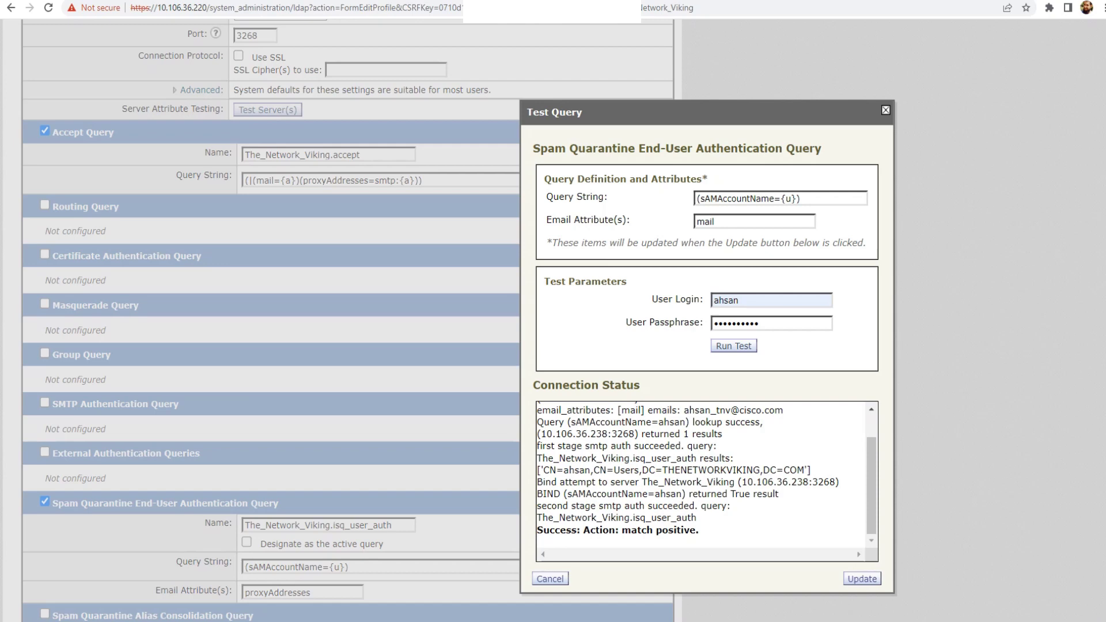
scroll(345, 323, down, 1)
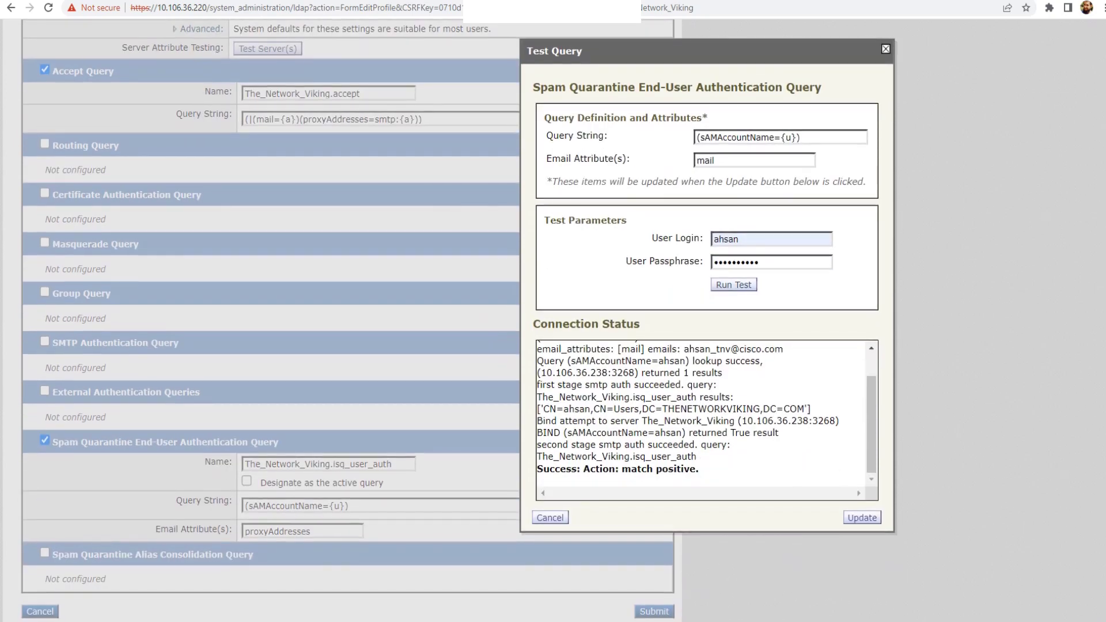
scroll(553, 346, down, 2)
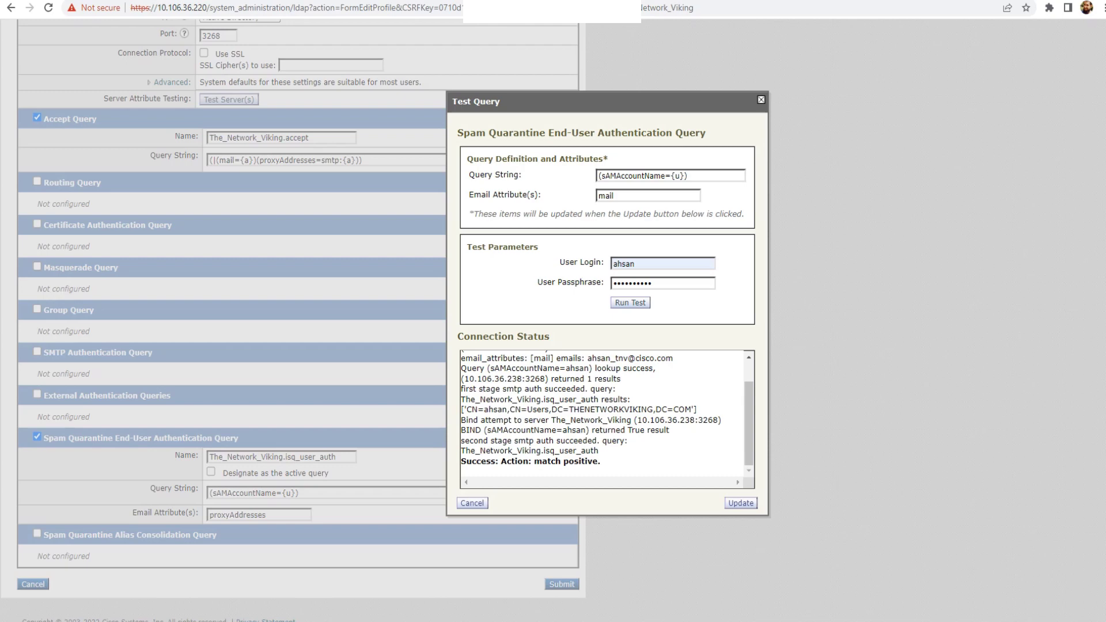
Close the query test without updating the query and cancel editing the LDAP server profile
key(Escape)
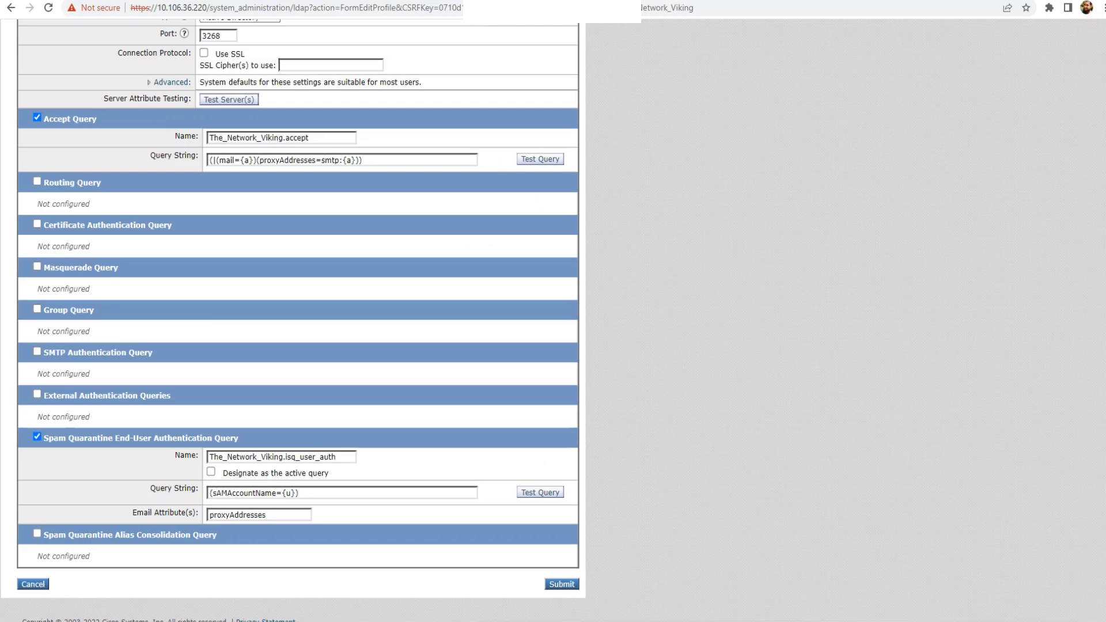
key(Return)
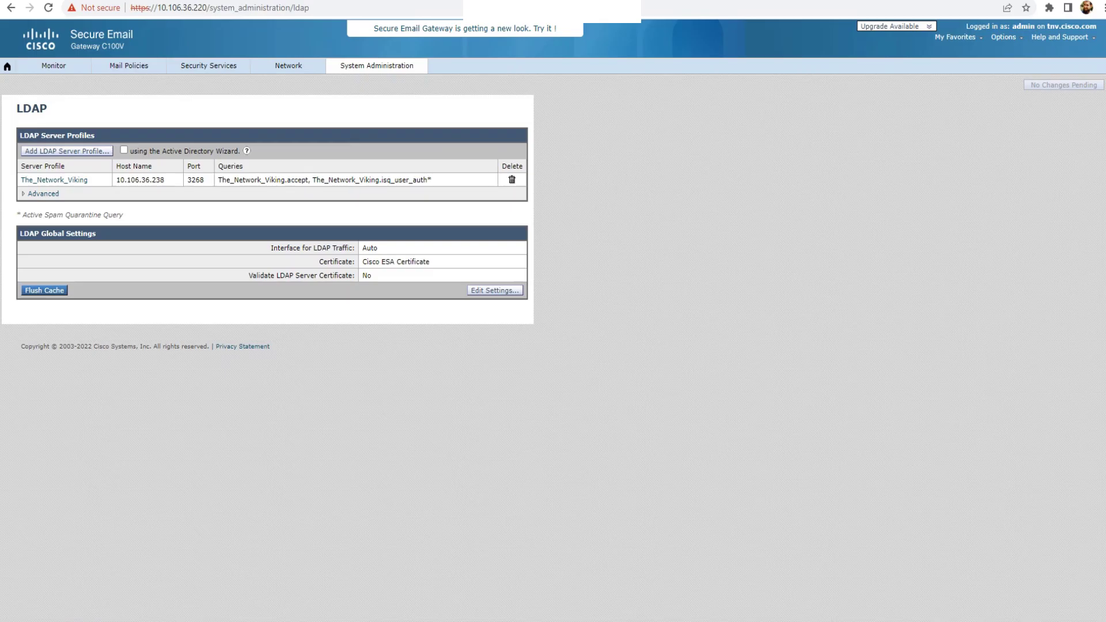
mouse_move(288, 66)
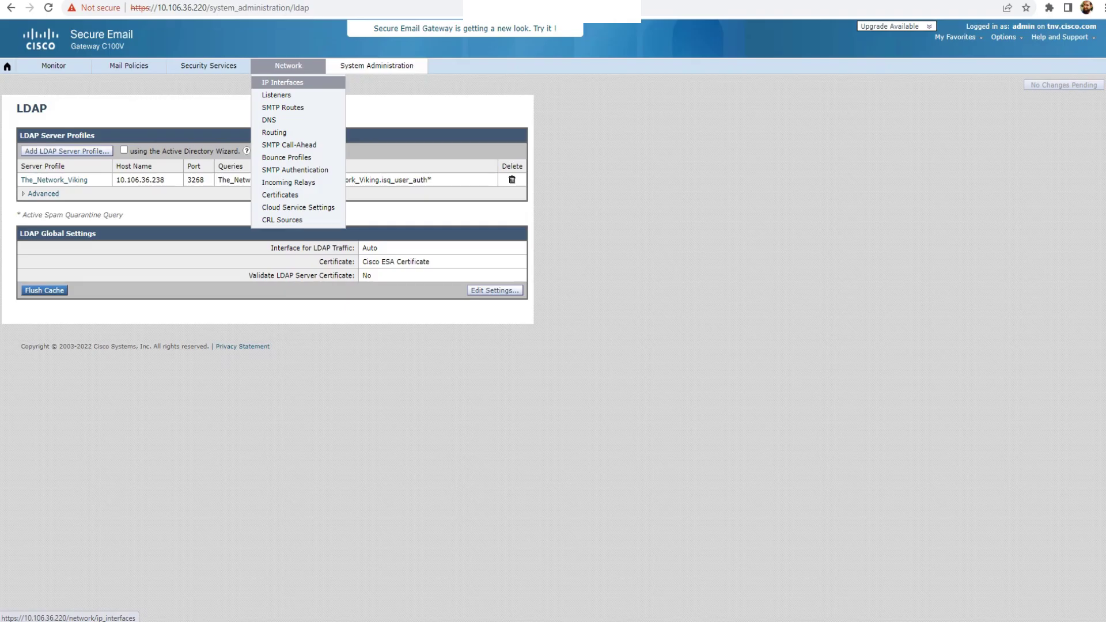
mouse_move(53, 65)
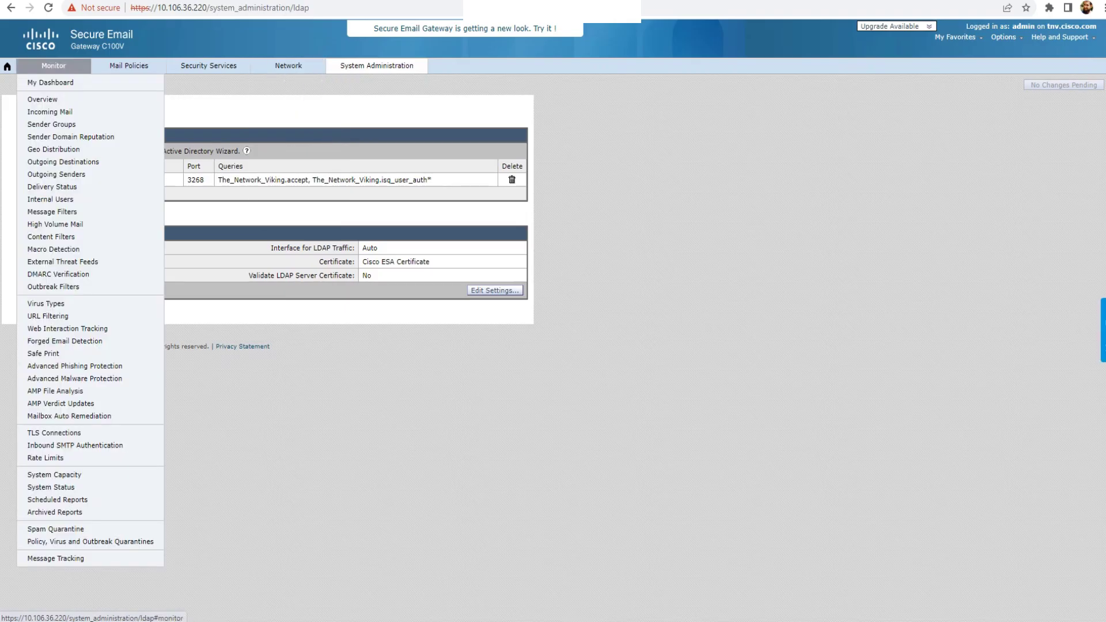
mouse_move(377, 66)
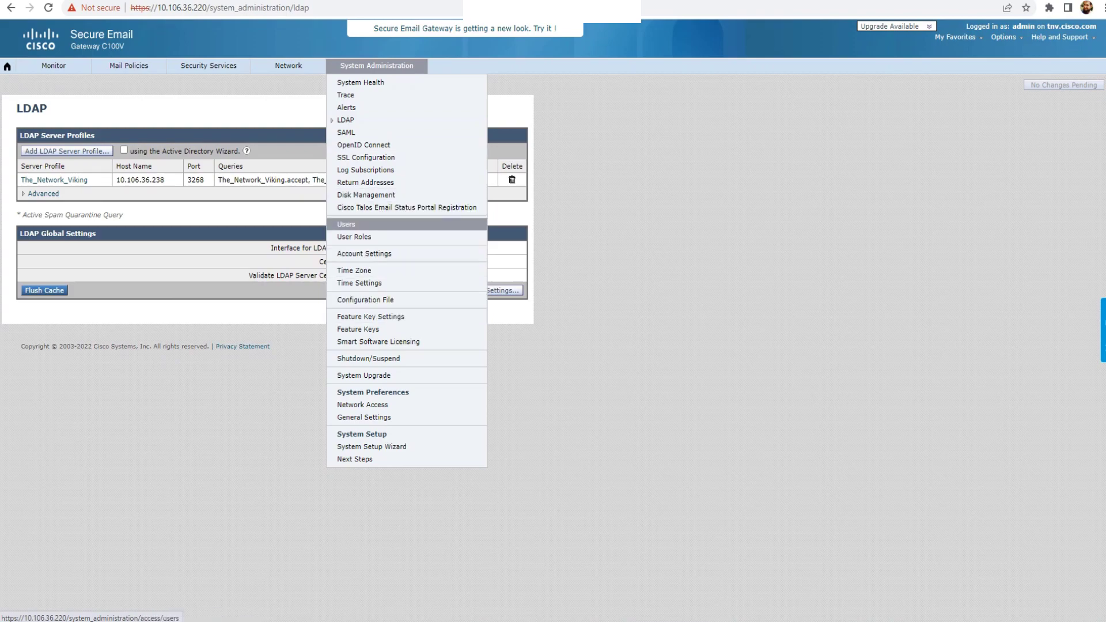
Open the Users administration page and examine the local accounts, their roles, and the external authentication settings
click(346, 224)
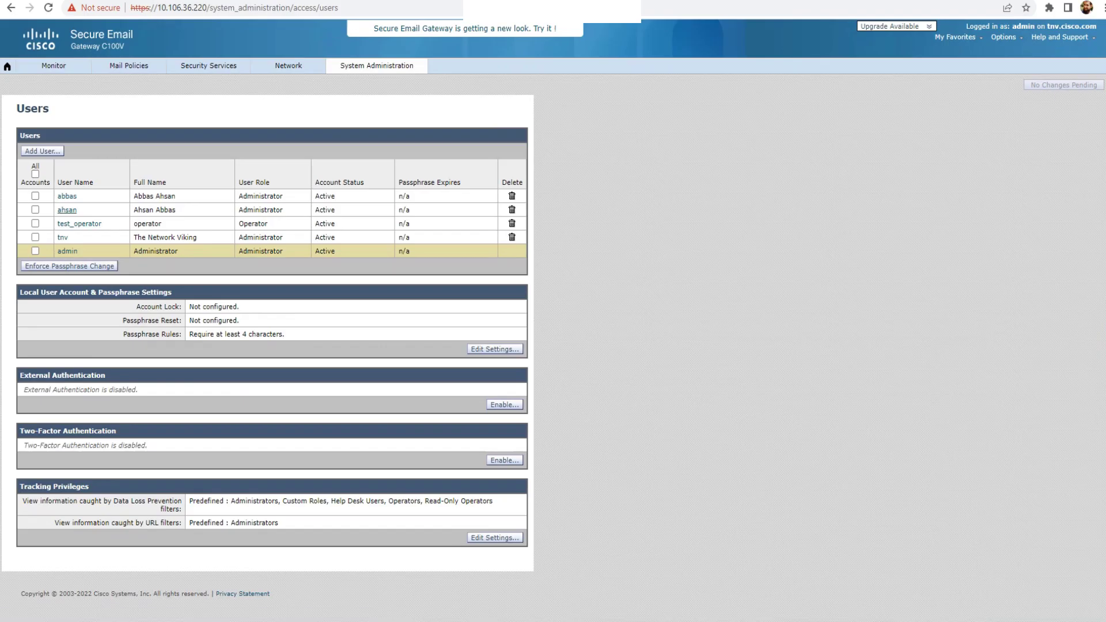
scroll(59, 212, up, 5)
scroll(77, 209, left, 1)
scroll(78, 208, up, 1)
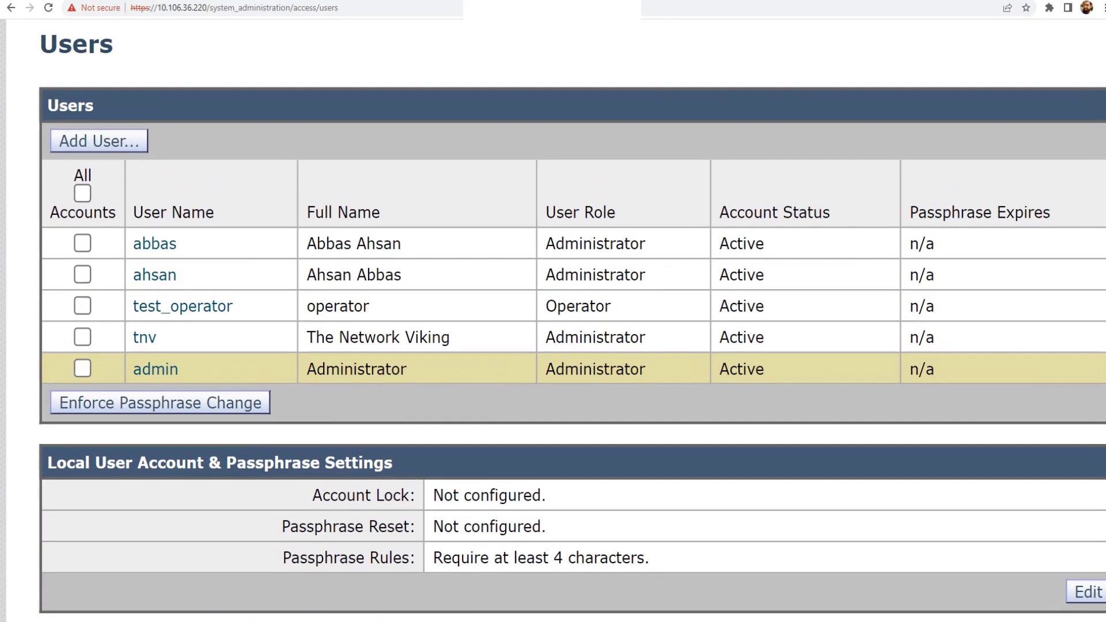
scroll(77, 251, down, 5)
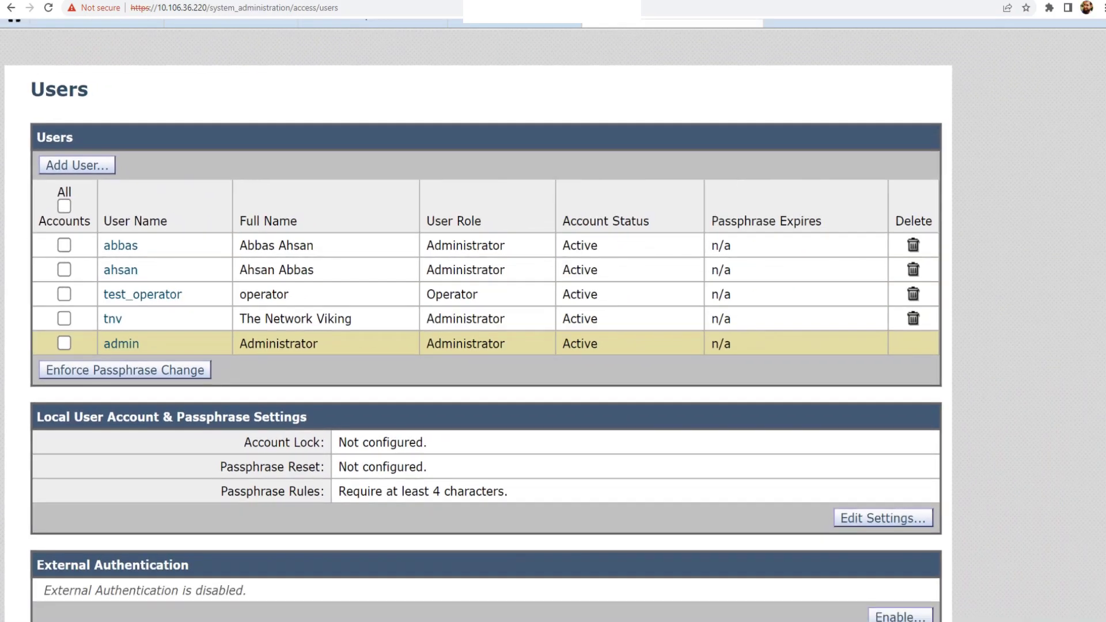
scroll(377, 323, down, 2)
scroll(377, 323, down, 1)
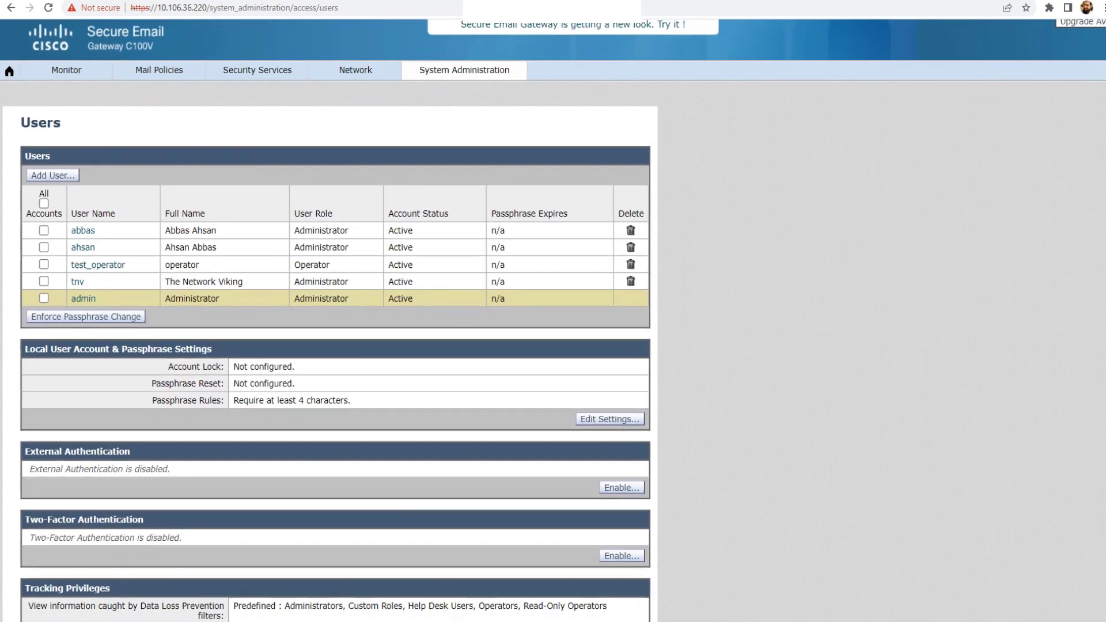
scroll(377, 322, up, 1)
scroll(334, 346, up, 1)
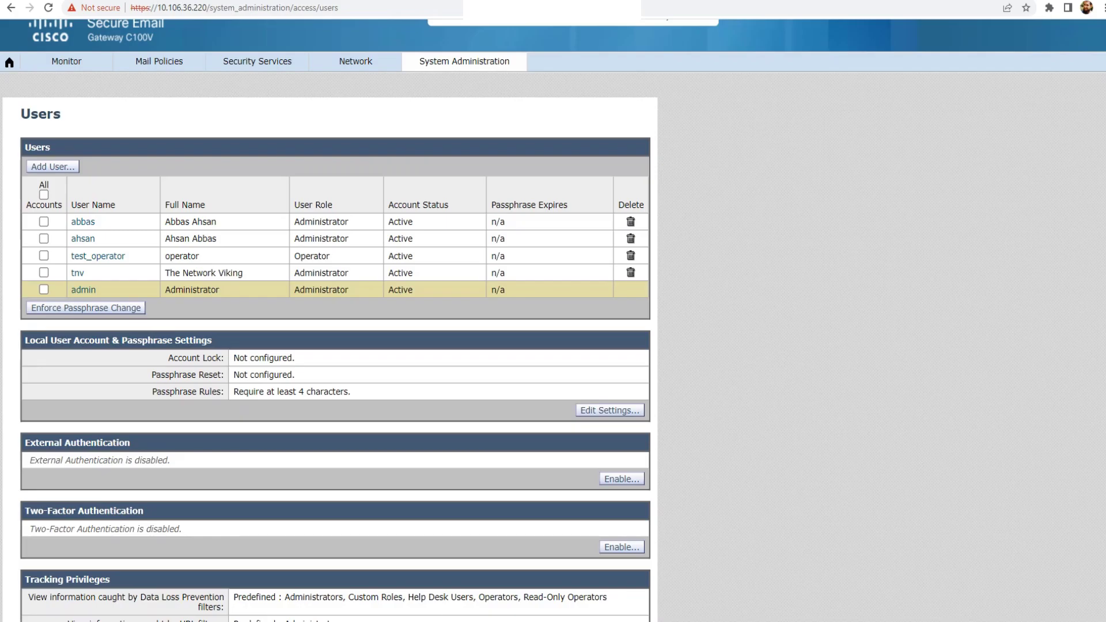
scroll(553, 320, down, 3)
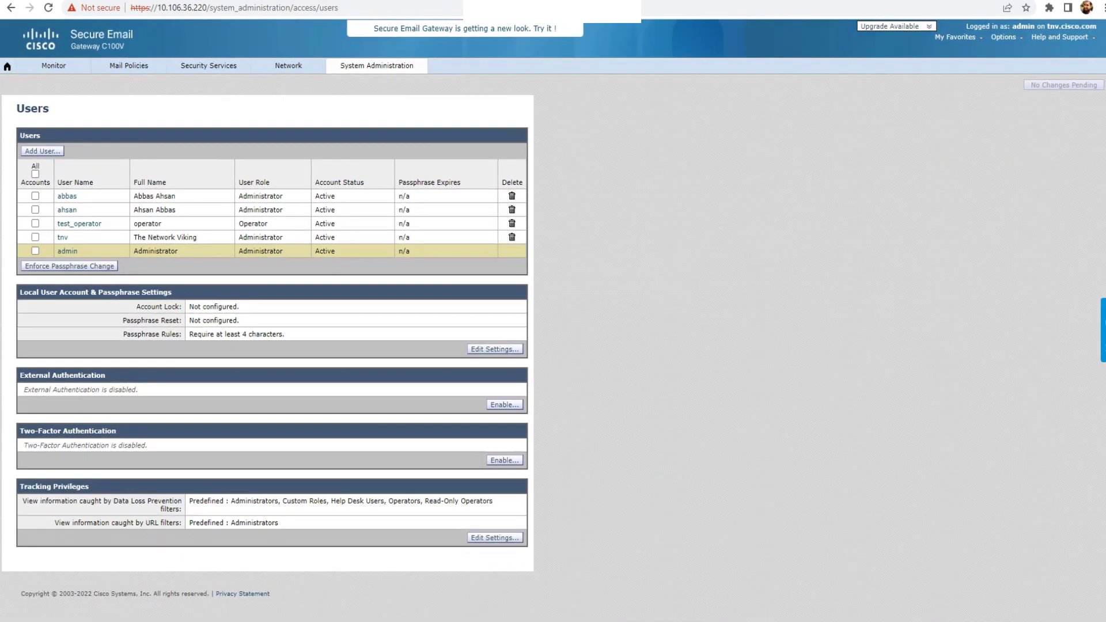
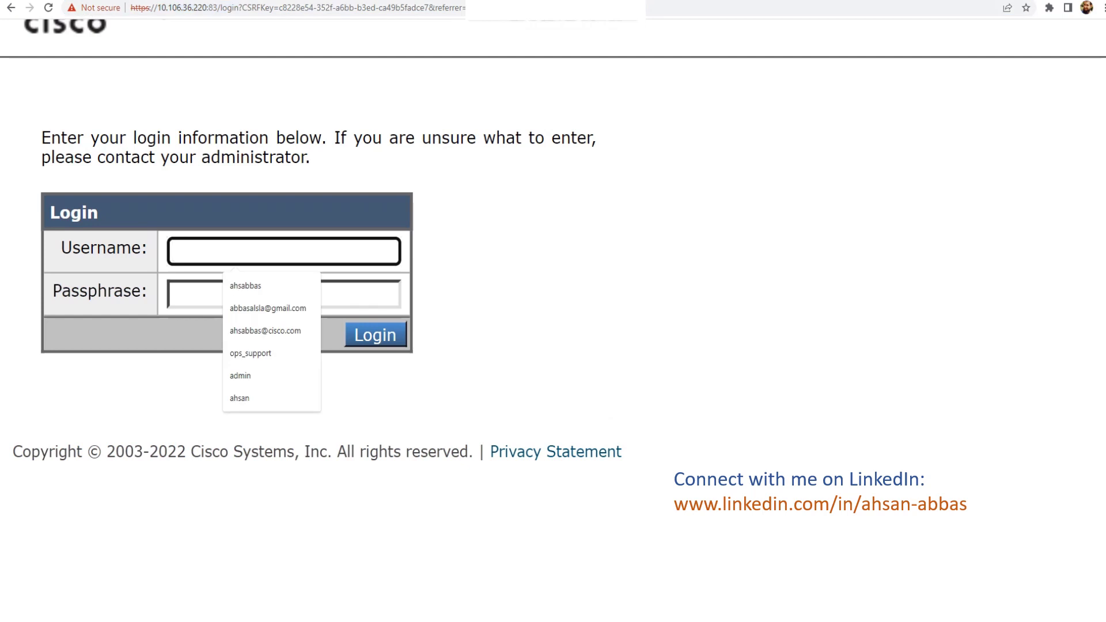
Log in to the Spam Quarantine portal on port 83 by entering the LDAP test user's username and passphrase
text(xeeshan)
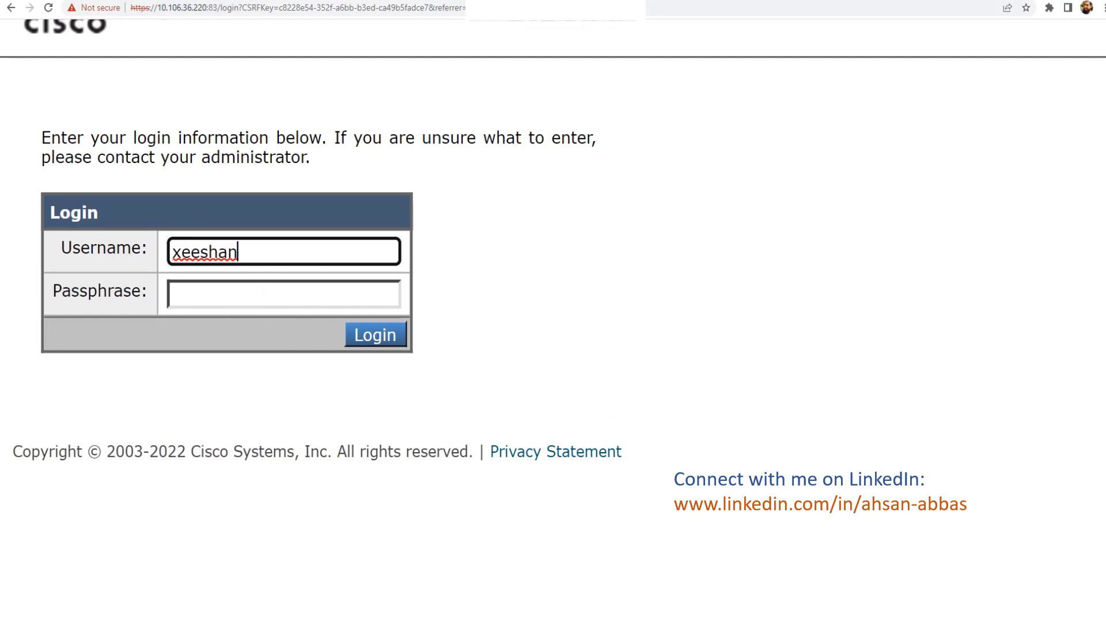
key(ctrl+a)
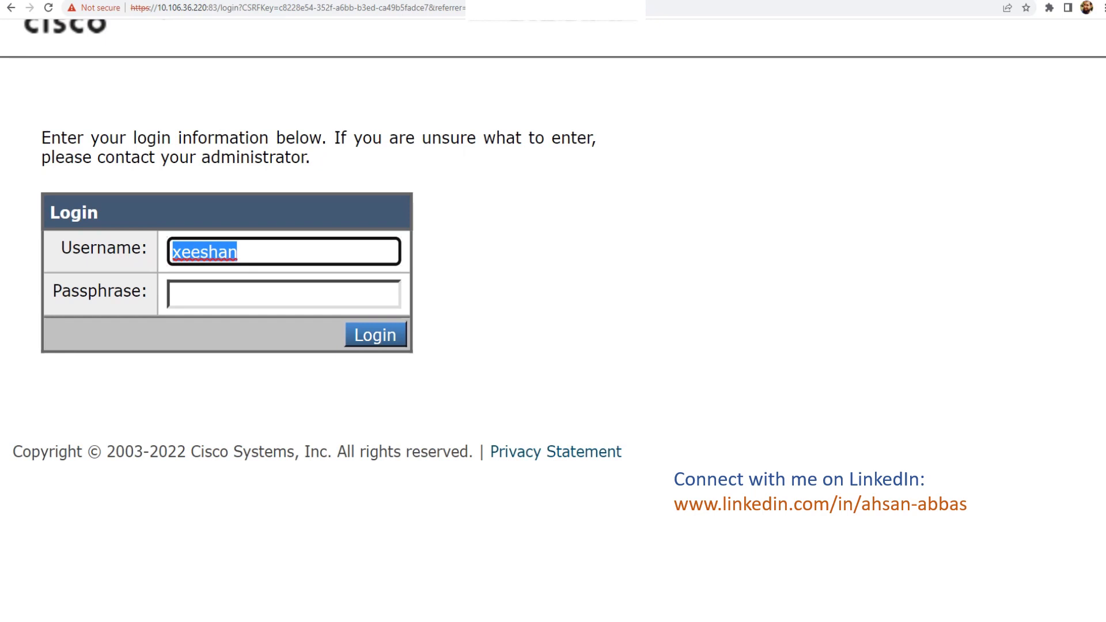
key(Tab)
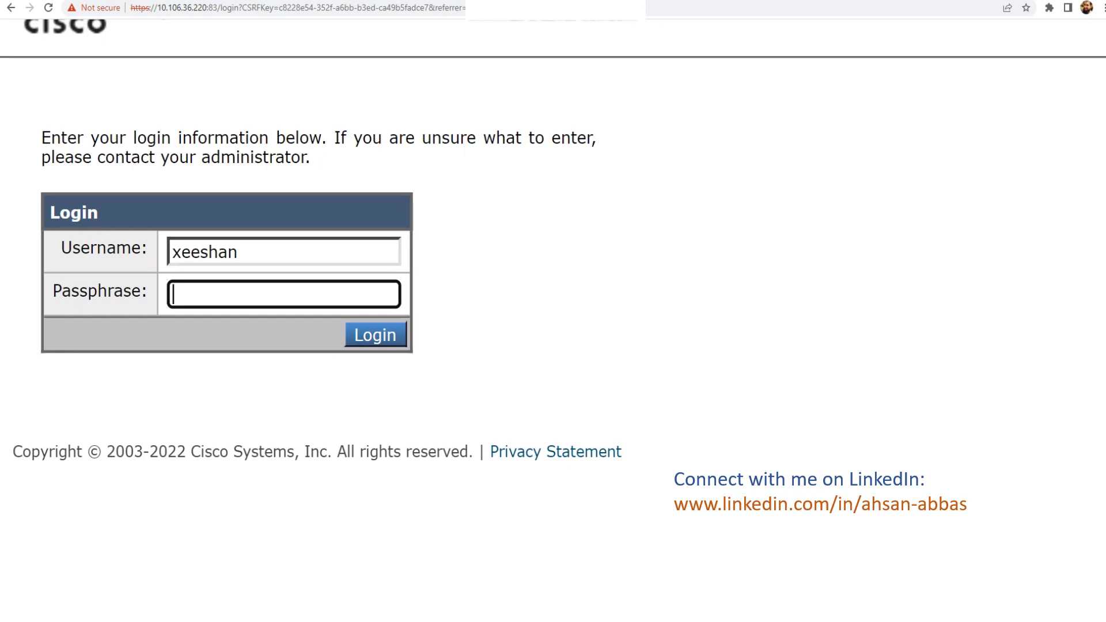
text(••••••••••)
key(Return)
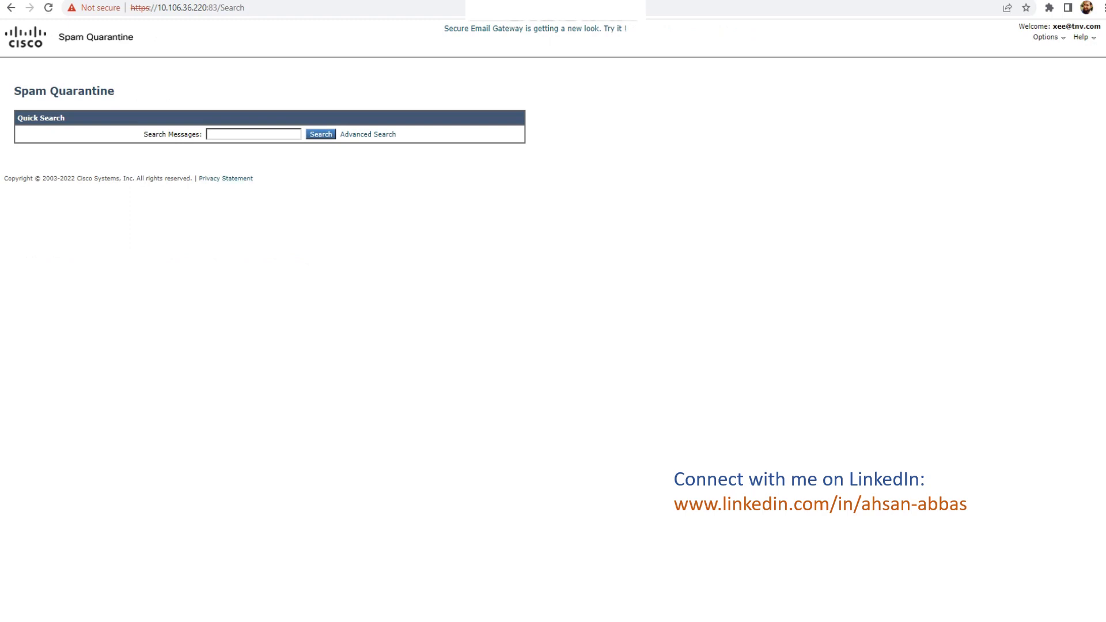
Check the email address shown for the signed-in end user and log out of the Spam Quarantine
scroll(1007, 35, up, 5)
scroll(1007, 35, right, 2)
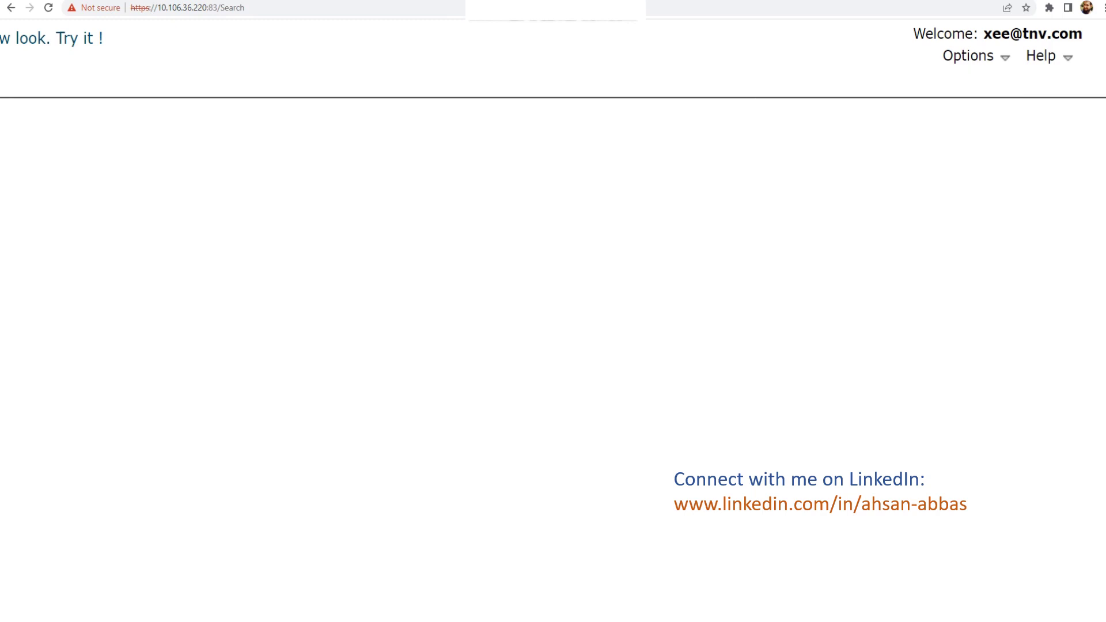
mouse_move(975, 56)
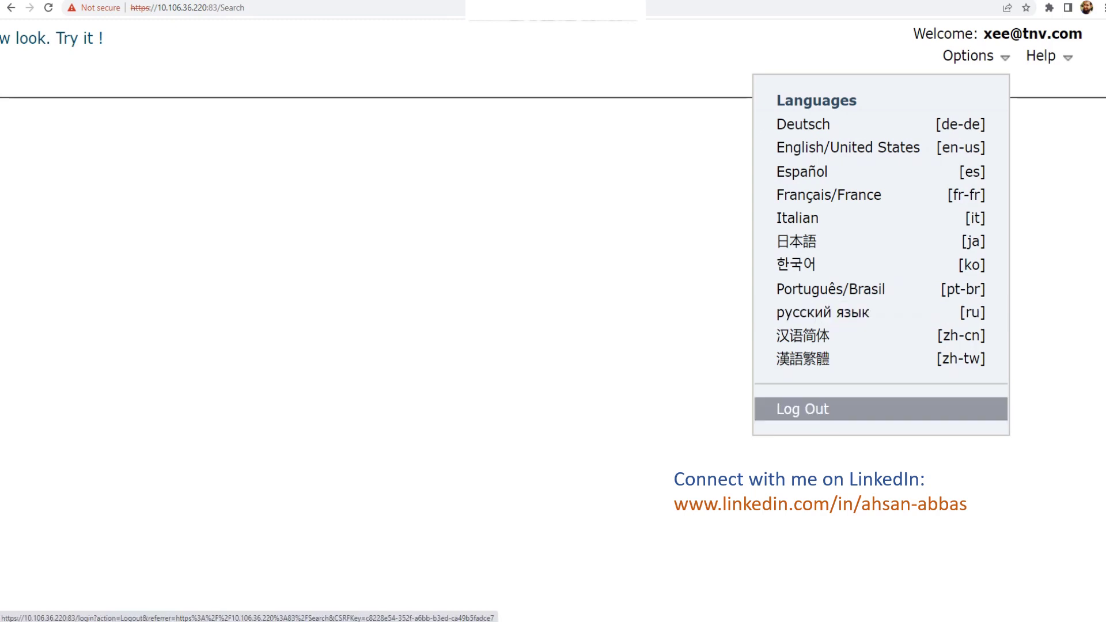
click(802, 409)
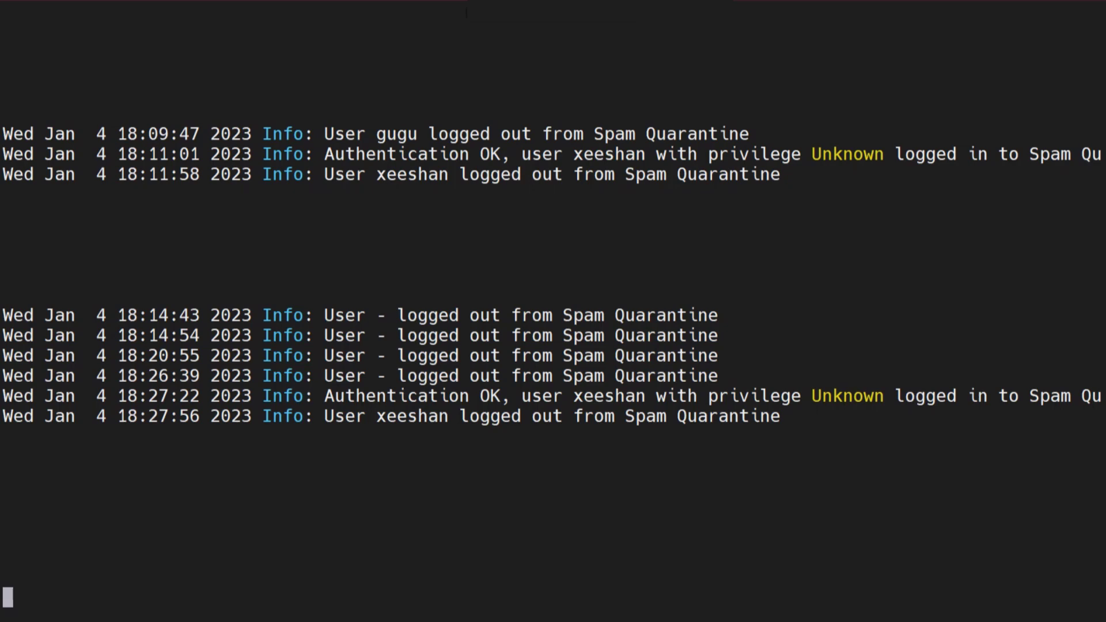
Switch to the gateway's command-line session and examine the latest Spam Quarantine login and logout entries in the authentication log
drag(522, 396, 314, 416)
drag(429, 436, 428, 416)
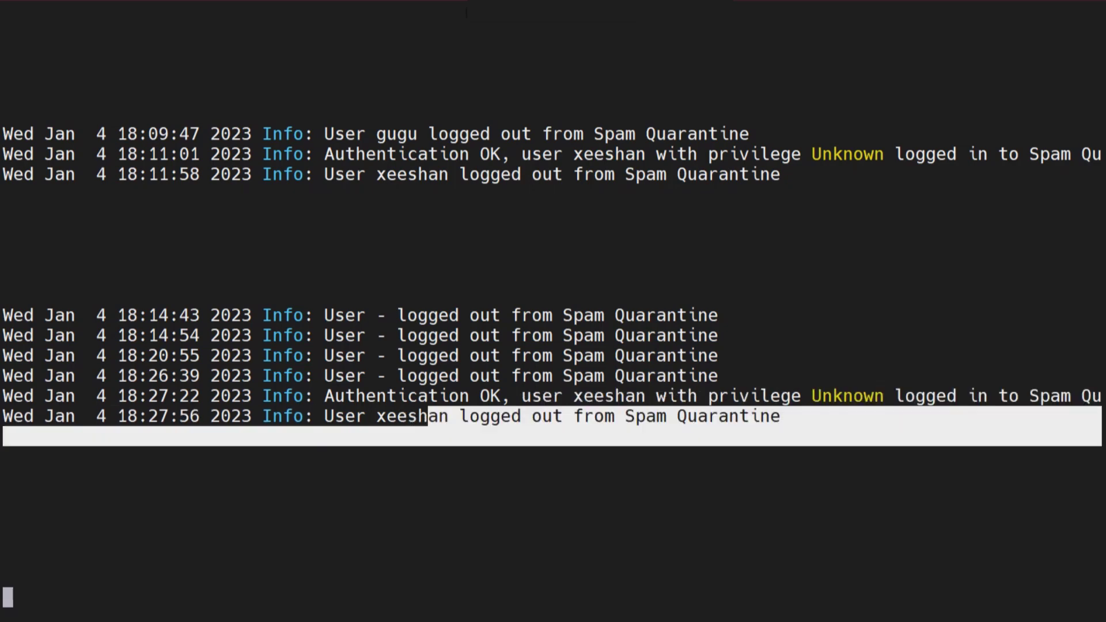
drag(314, 416, 593, 415)
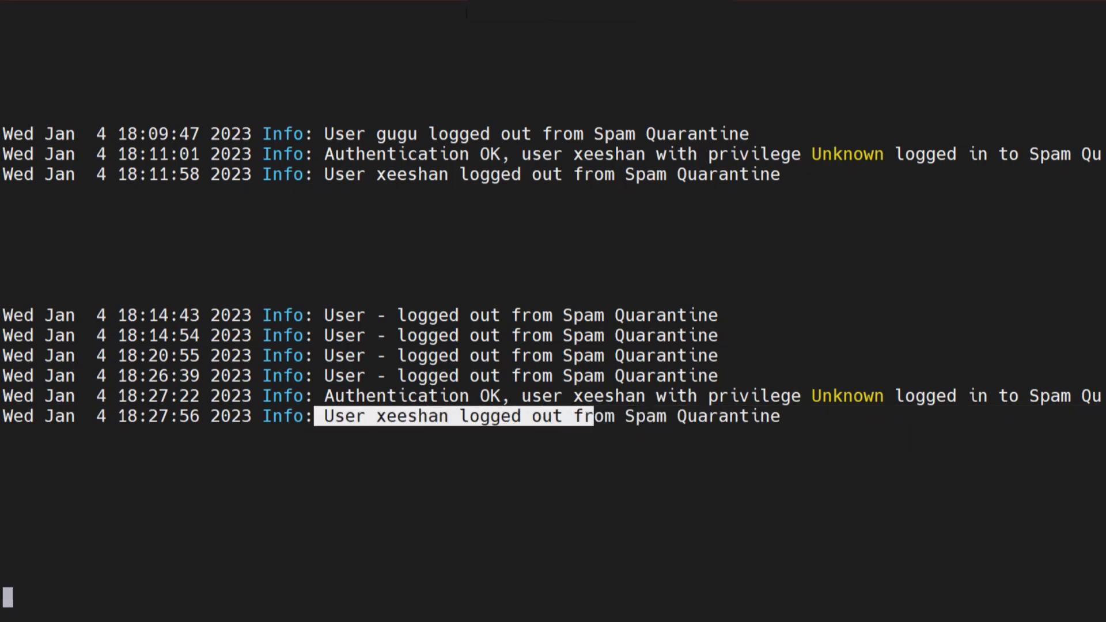
drag(314, 396, 1092, 396)
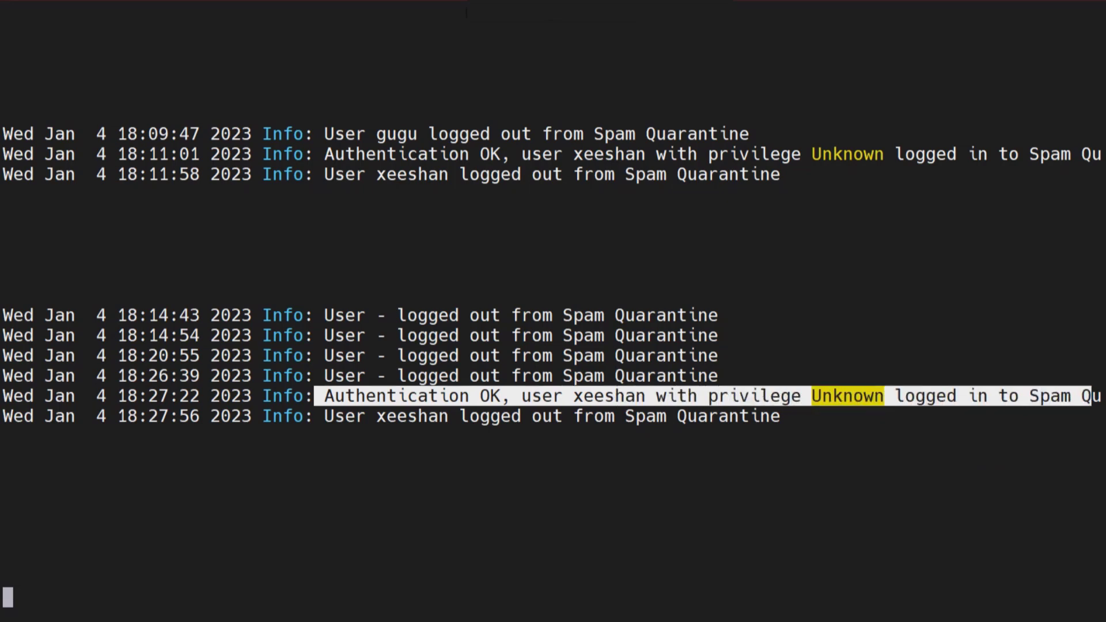
drag(314, 416, 1101, 416)
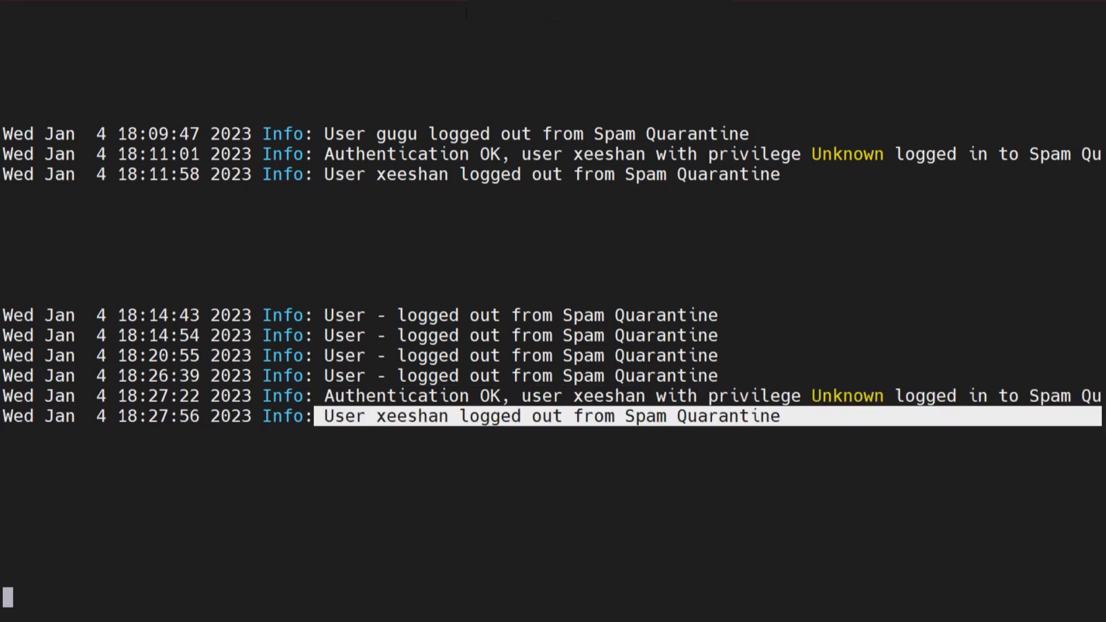
scroll(552, 311, up, 1)
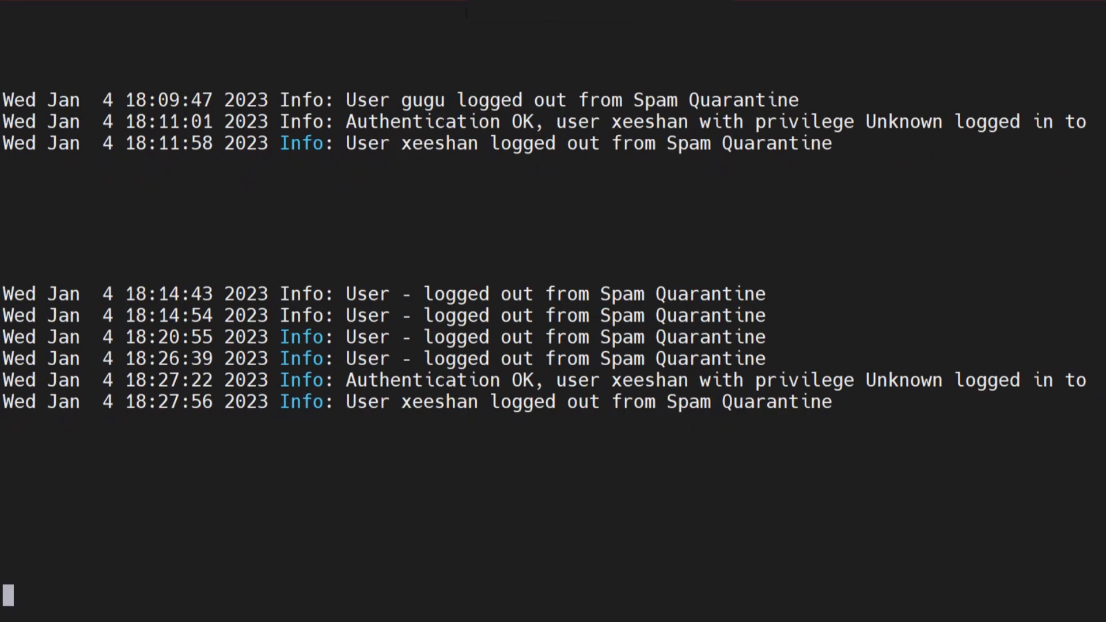
Stop following the authentication log and follow the LDAP log with the command tail ldap
key(ctrl+c)
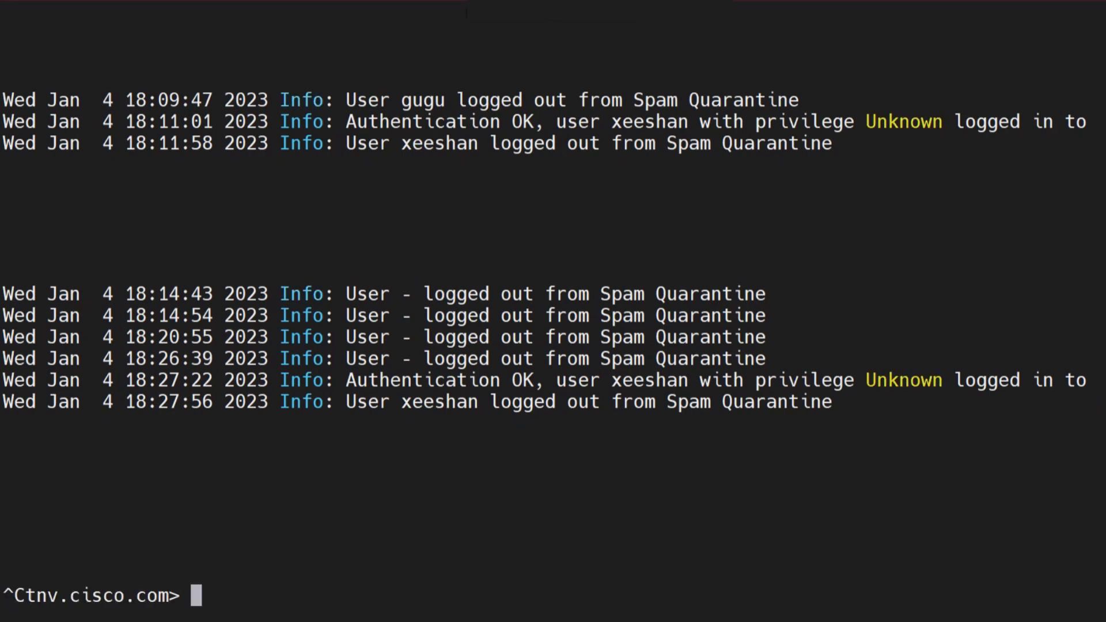
key(Up)
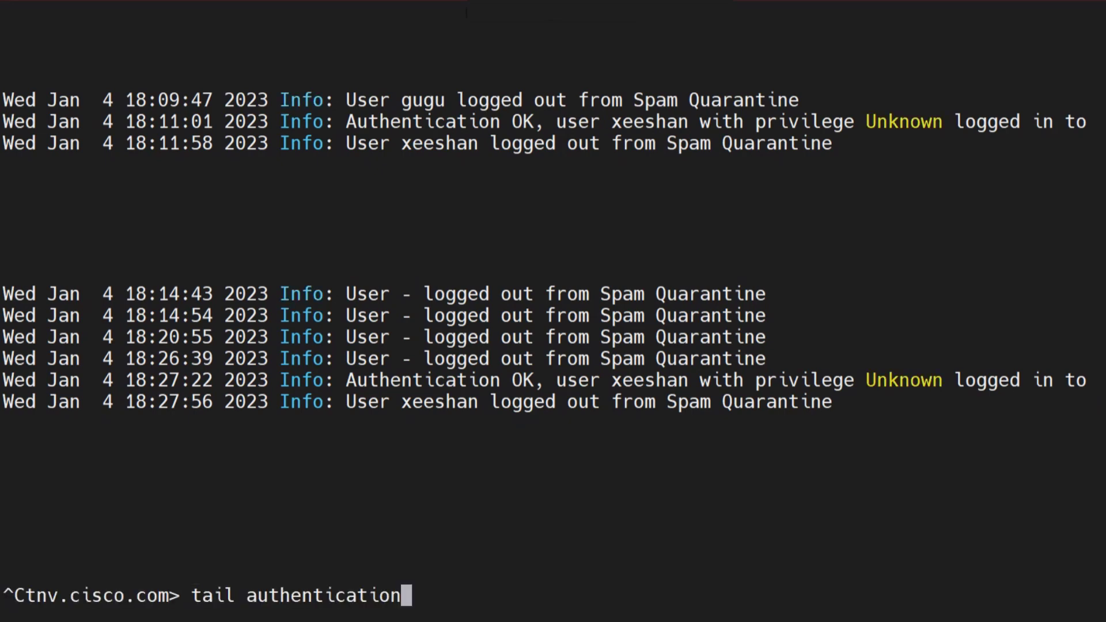
drag(248, 596, 401, 596)
click(401, 595)
key(ctrl+c)
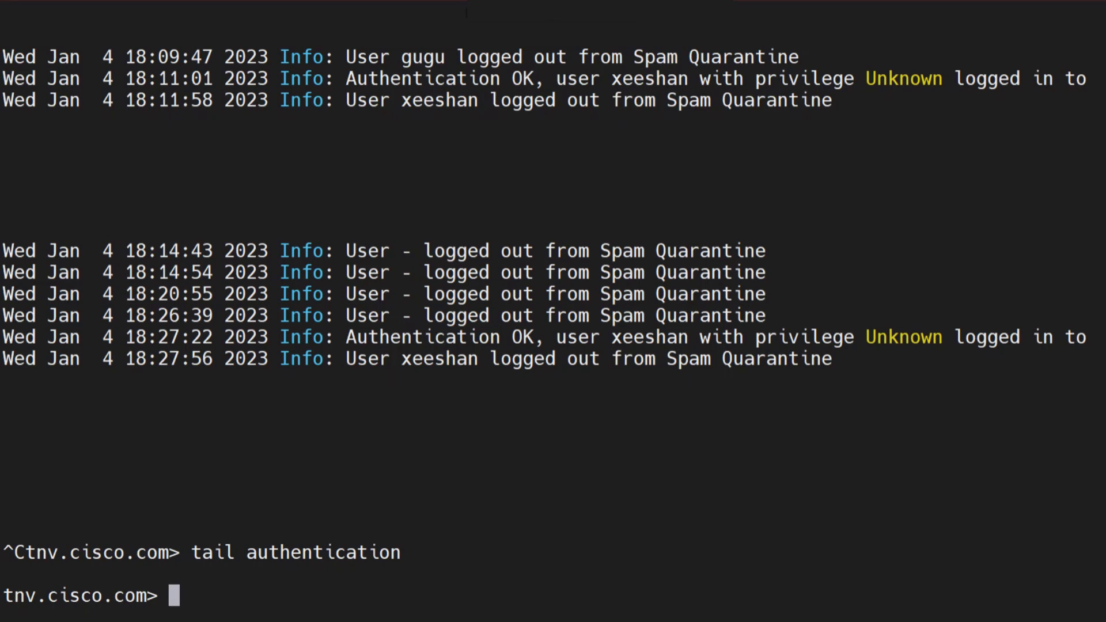
text(tail )
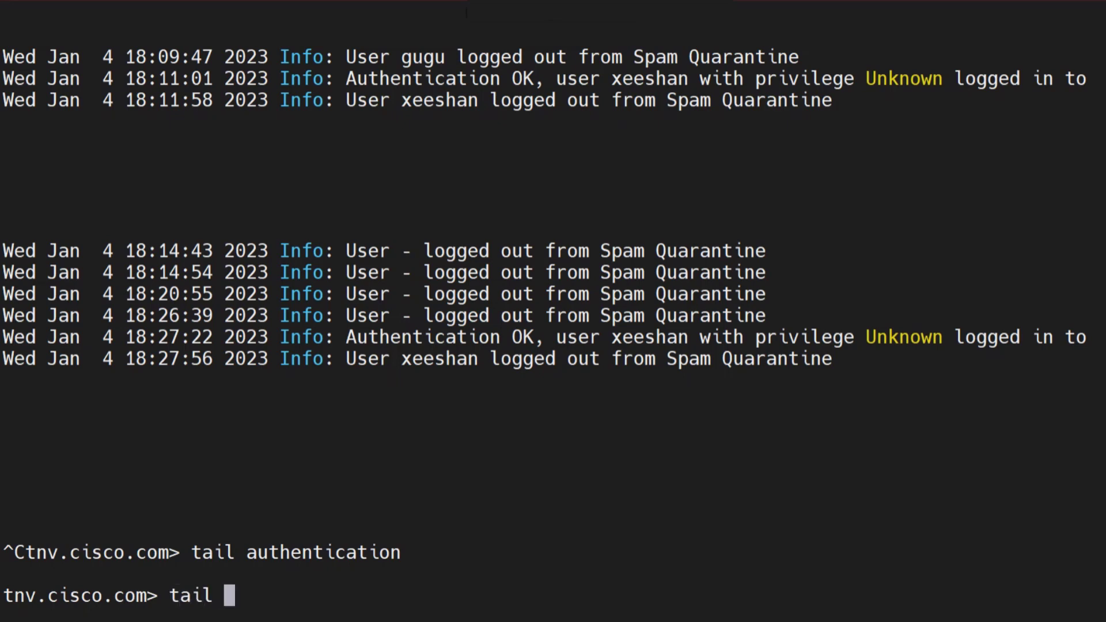
text(ldap)
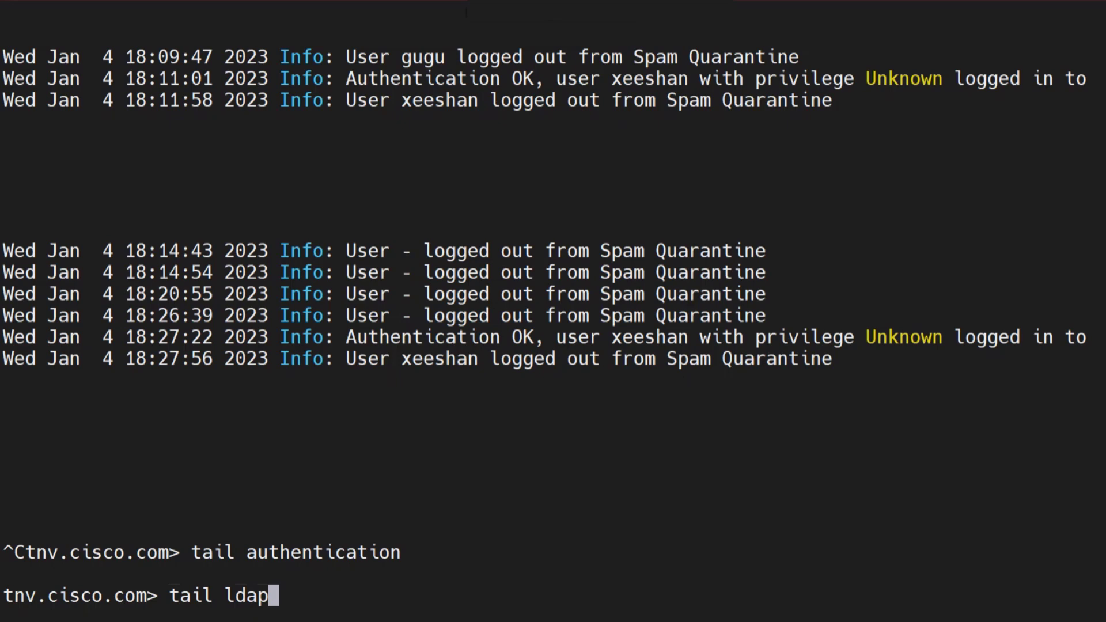
key(Return)
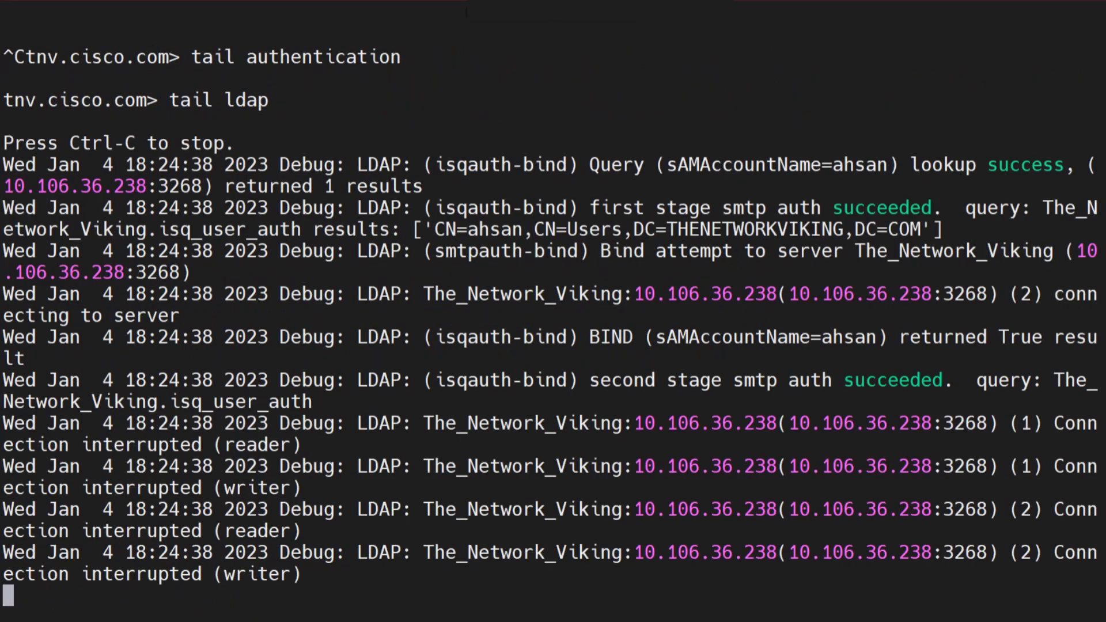
Examine the LDAP debug entries for the isqauth-bind query lookup, bind attempts, and first and second stage authentication
drag(235, 337, 634, 447)
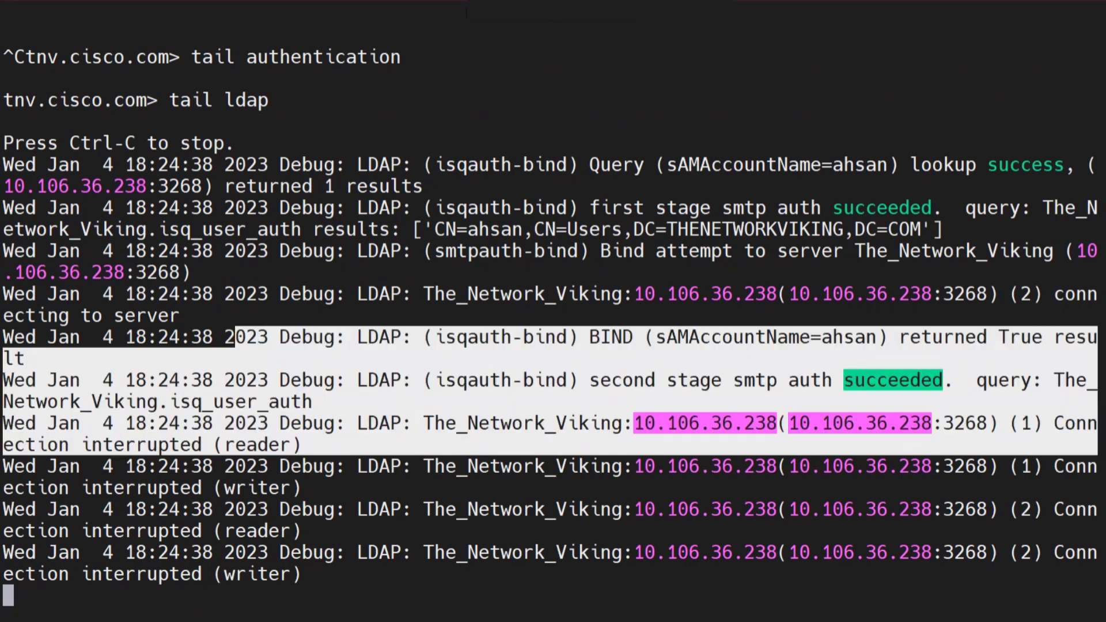
click(633, 447)
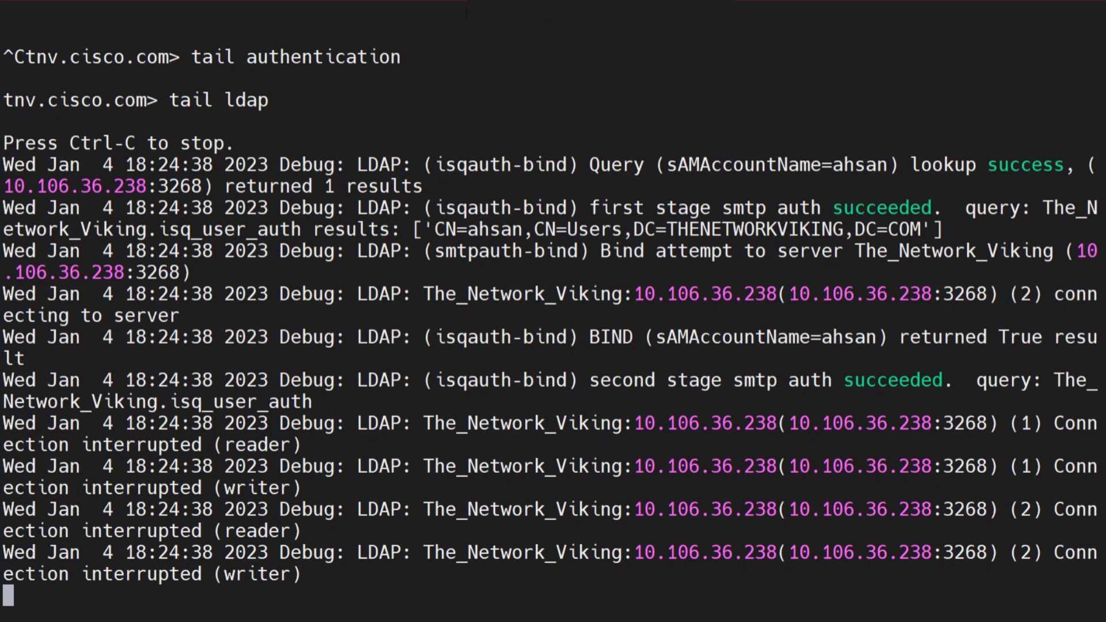
drag(324, 294, 518, 530)
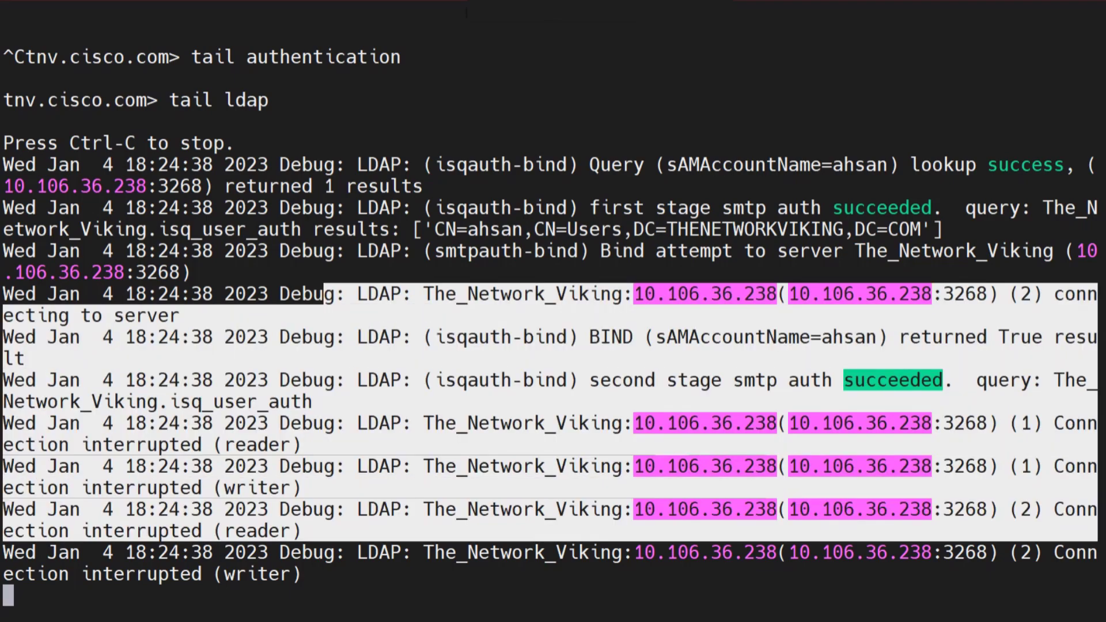
click(519, 531)
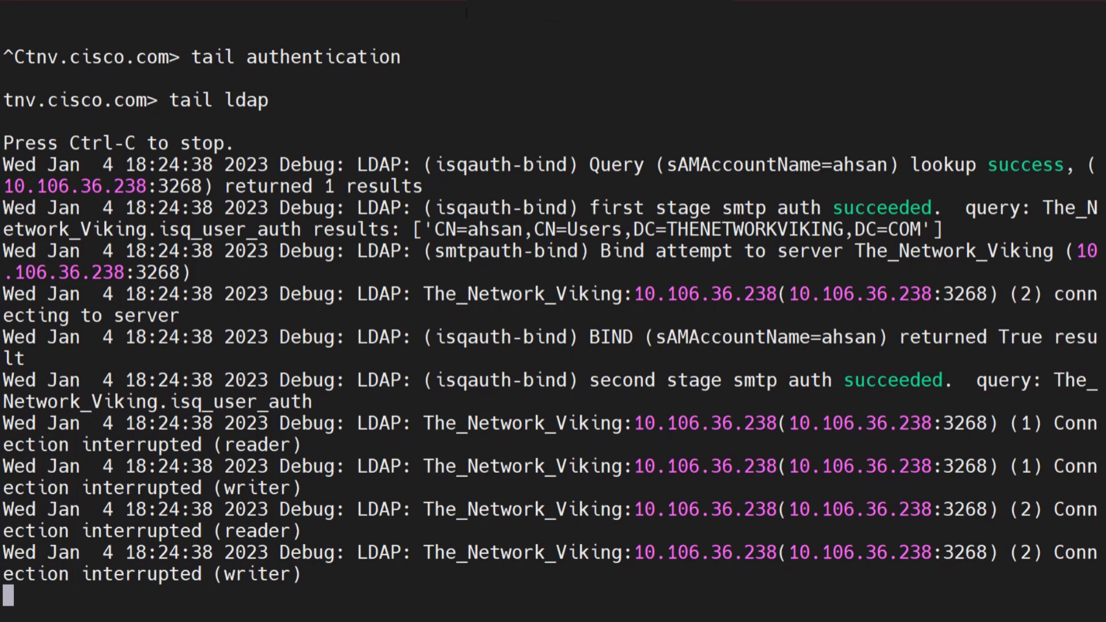
drag(323, 574, 168, 208)
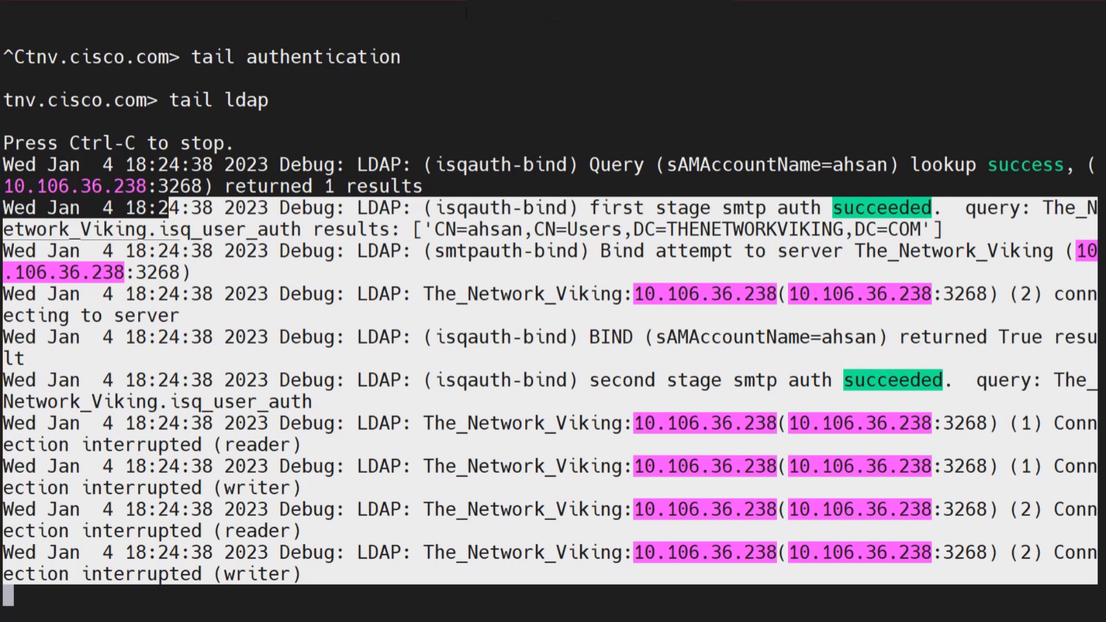
Review the tail authentication and tail ldap commands used for troubleshooting quarantine logins
drag(180, 57, 414, 57)
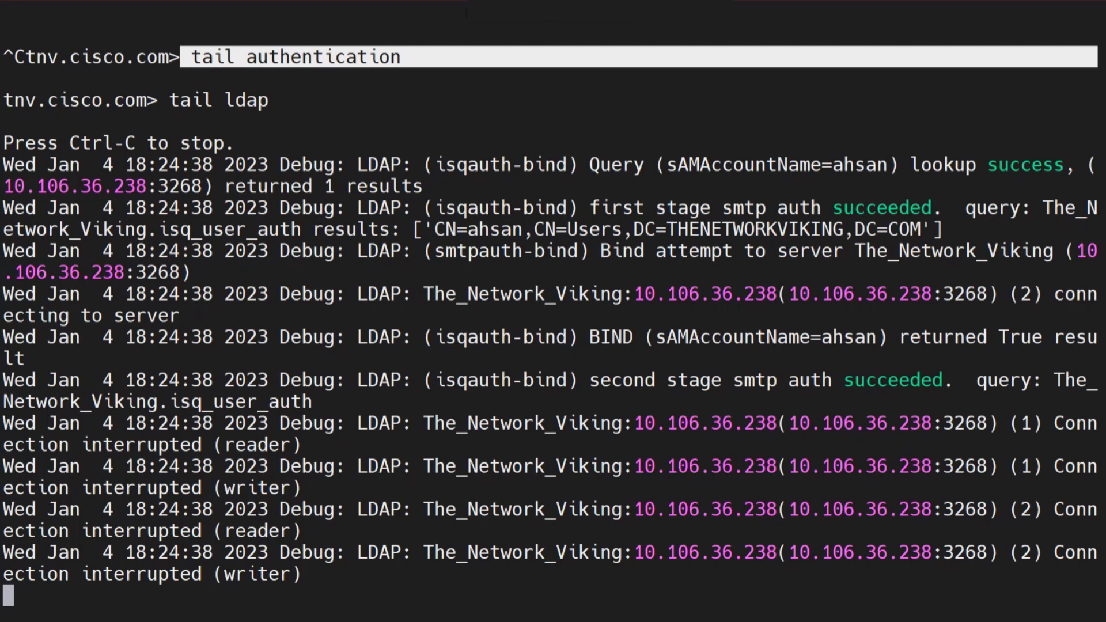
drag(276, 101, 158, 57)
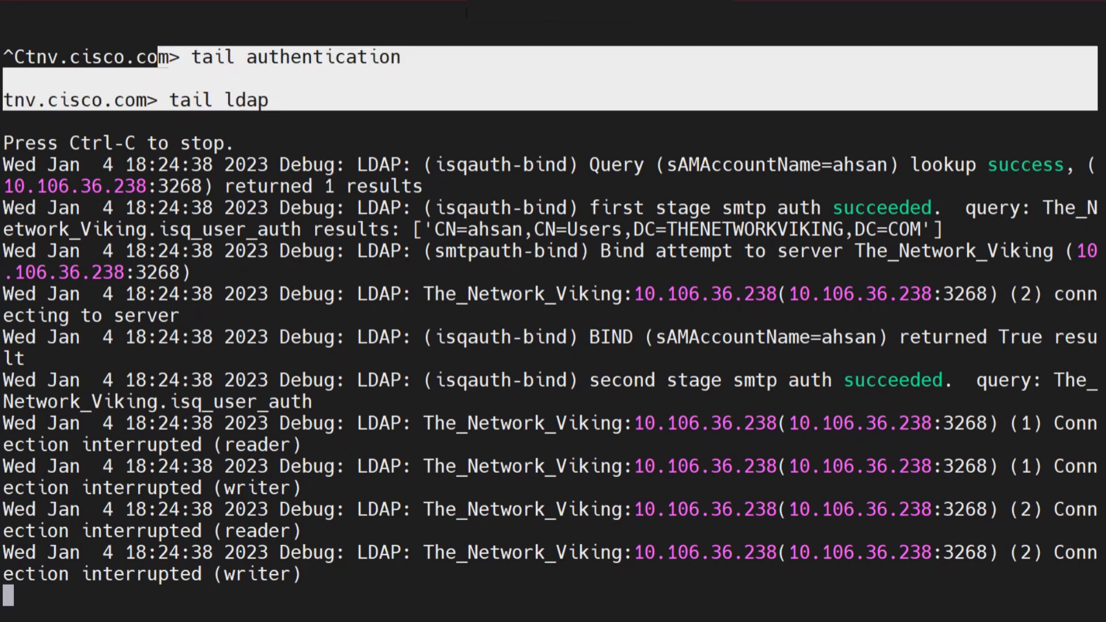
double_click(247, 101)
double_click(322, 58)
click(322, 57)
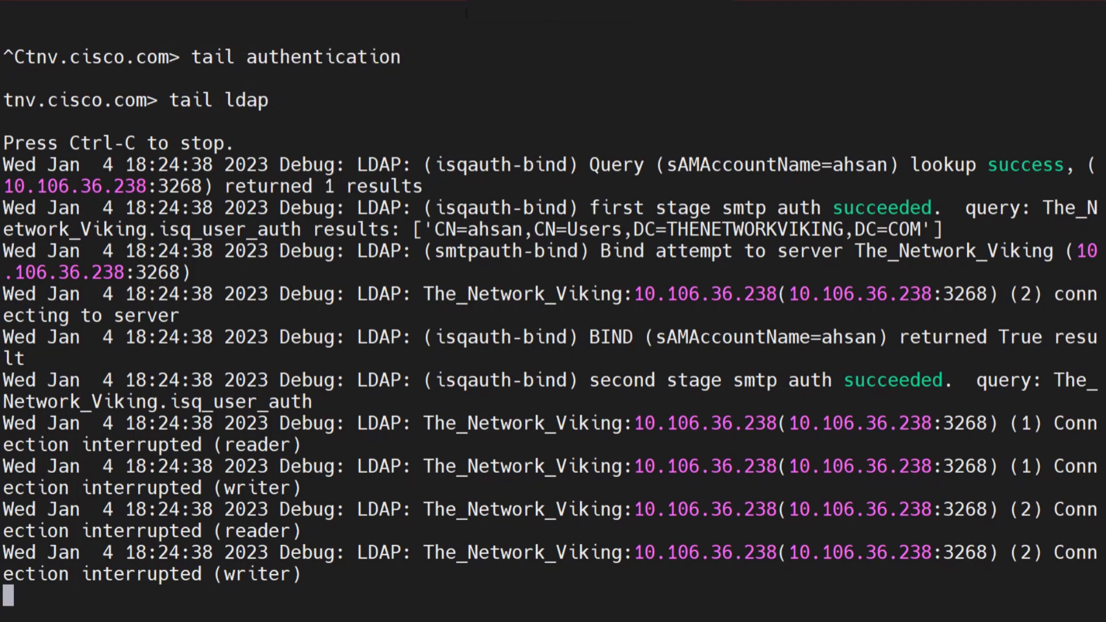
Stop following the LDAP log and run logconfig to list the configured log subscriptions
key(ctrl+c)
key(Return)
key(Return)
text(logc)
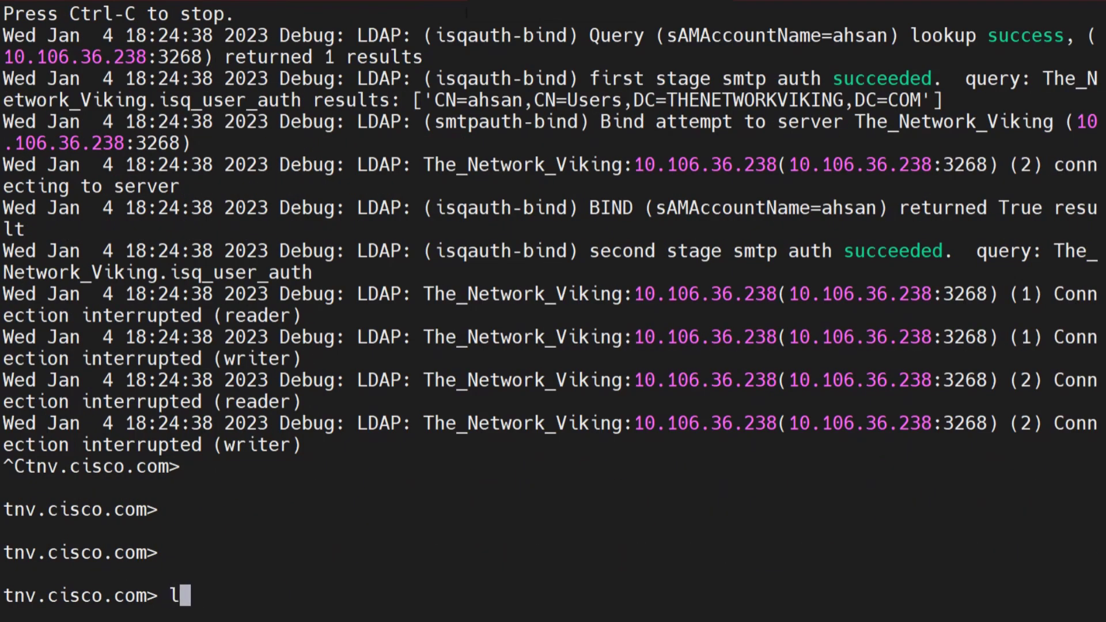
text(onfig)
key(Return)
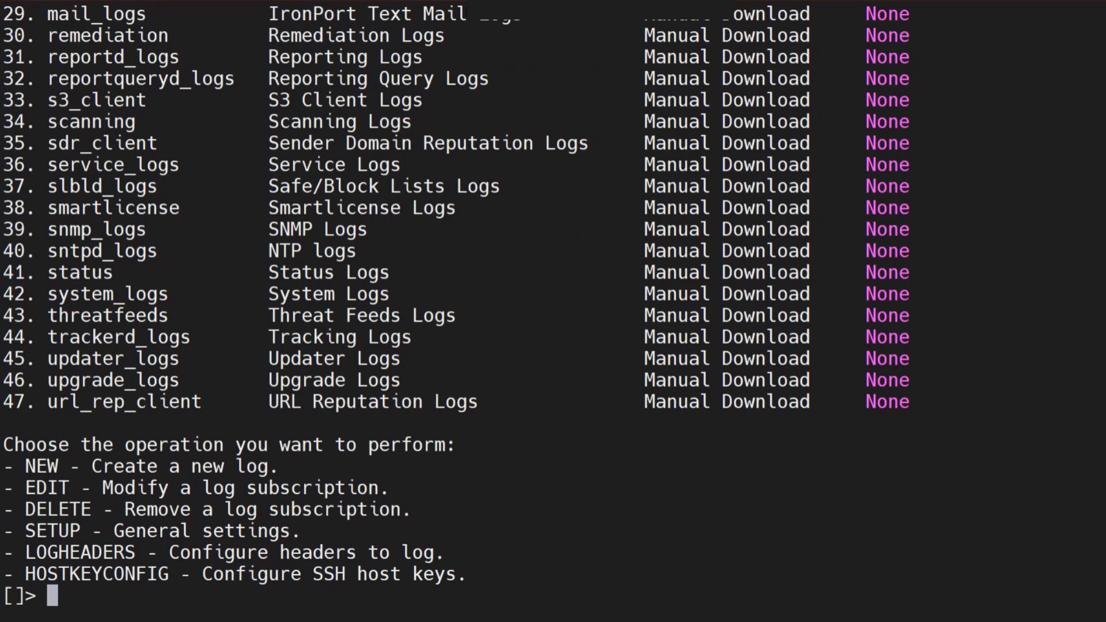
Check the configured log list for the authentication and LDAP debug log subscriptions, then leave logconfig
scroll(553, 311, up, 9)
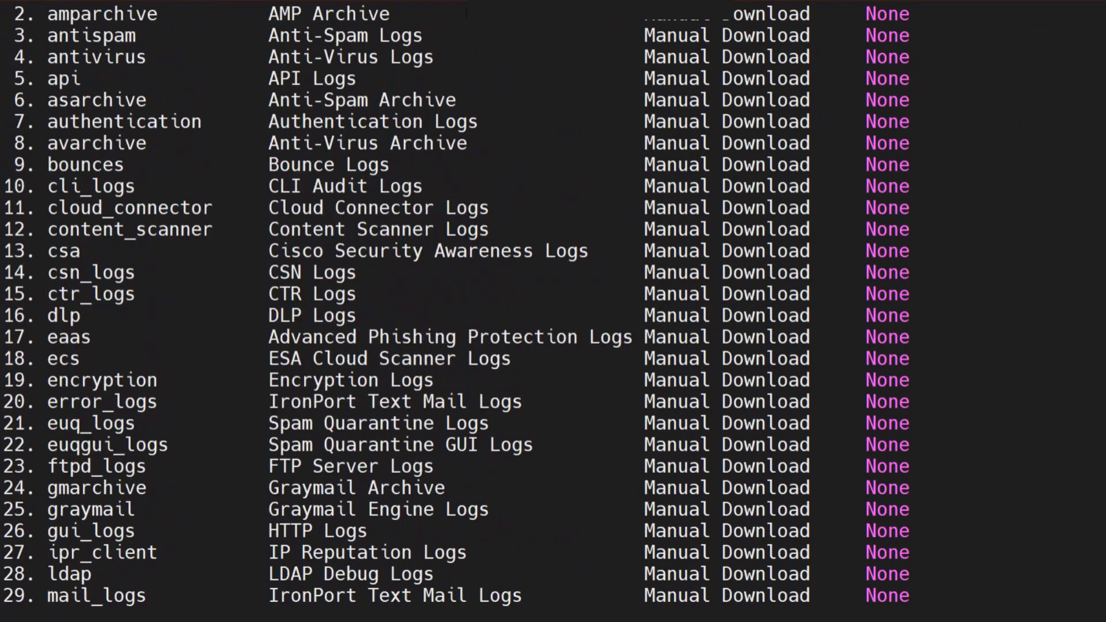
scroll(553, 311, up, 3)
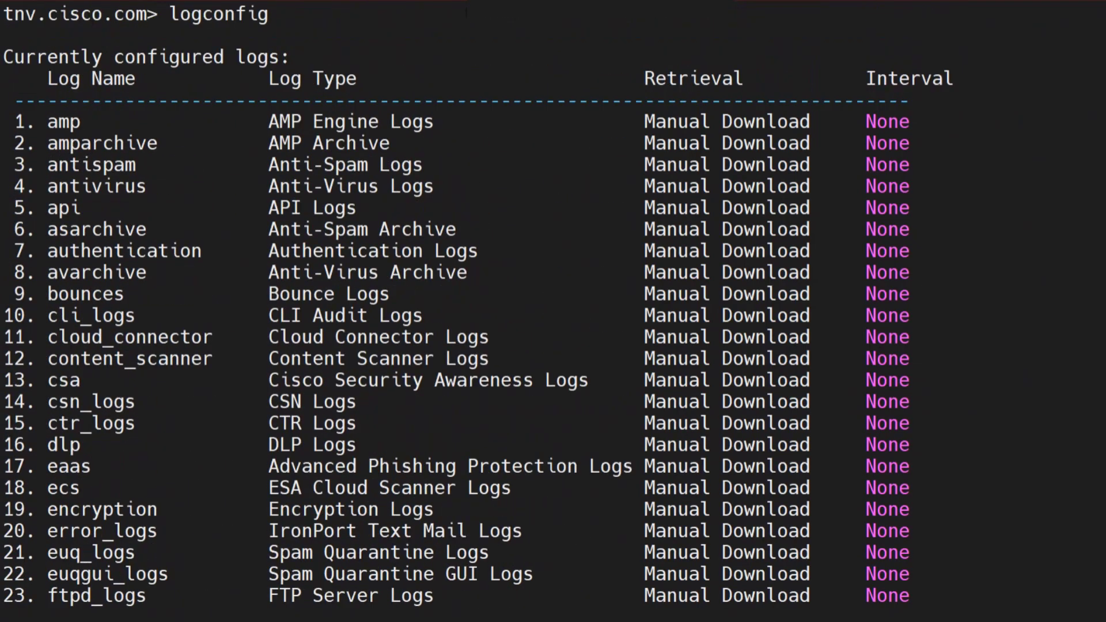
scroll(553, 310, down, 1)
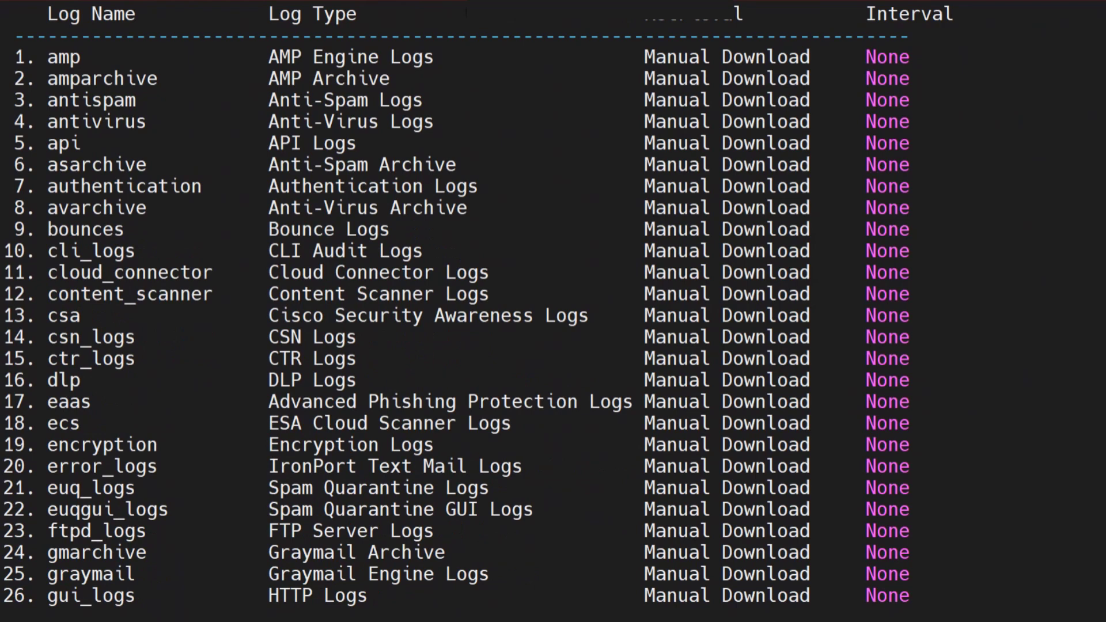
drag(14, 185, 478, 186)
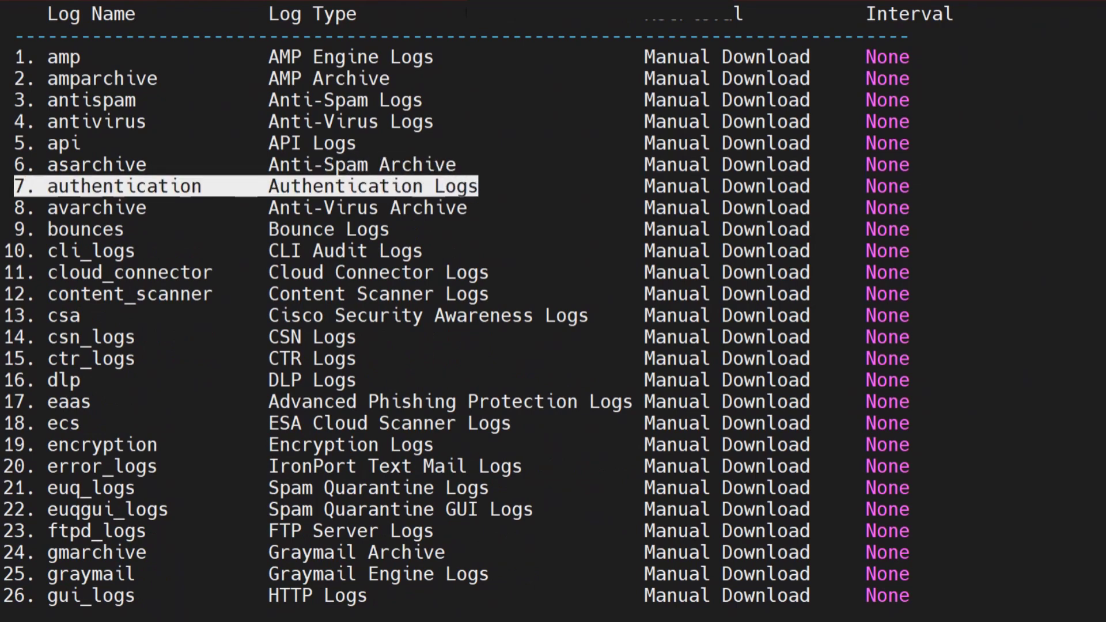
scroll(552, 311, down, 2)
scroll(552, 311, down, 6)
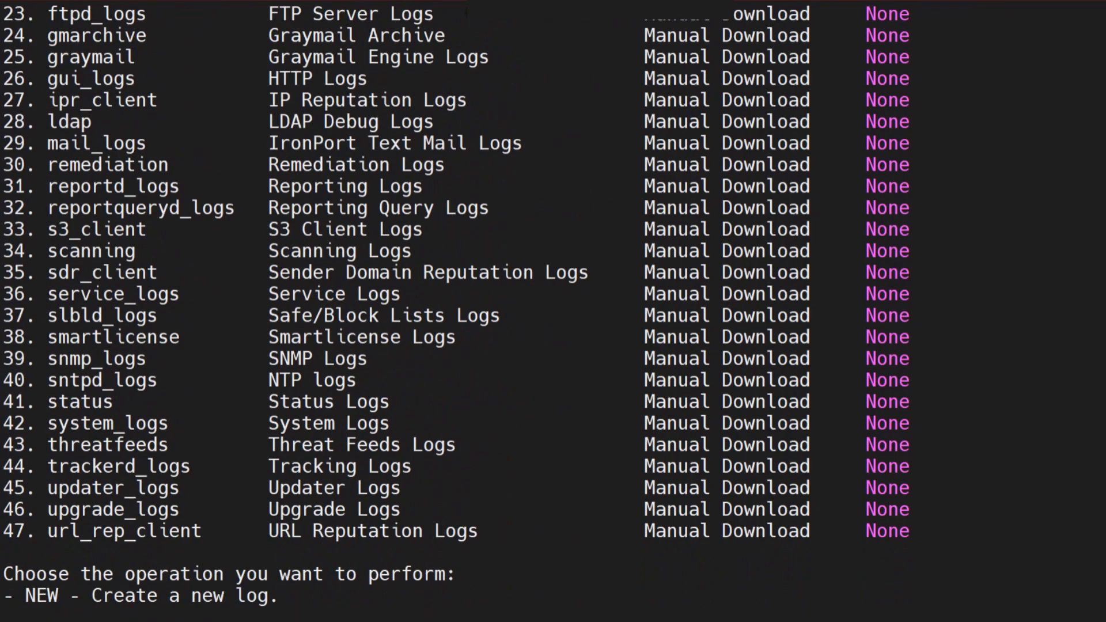
drag(3, 121, 435, 121)
click(436, 121)
key(Return)
key(Return)
key(Return)
key(Return)
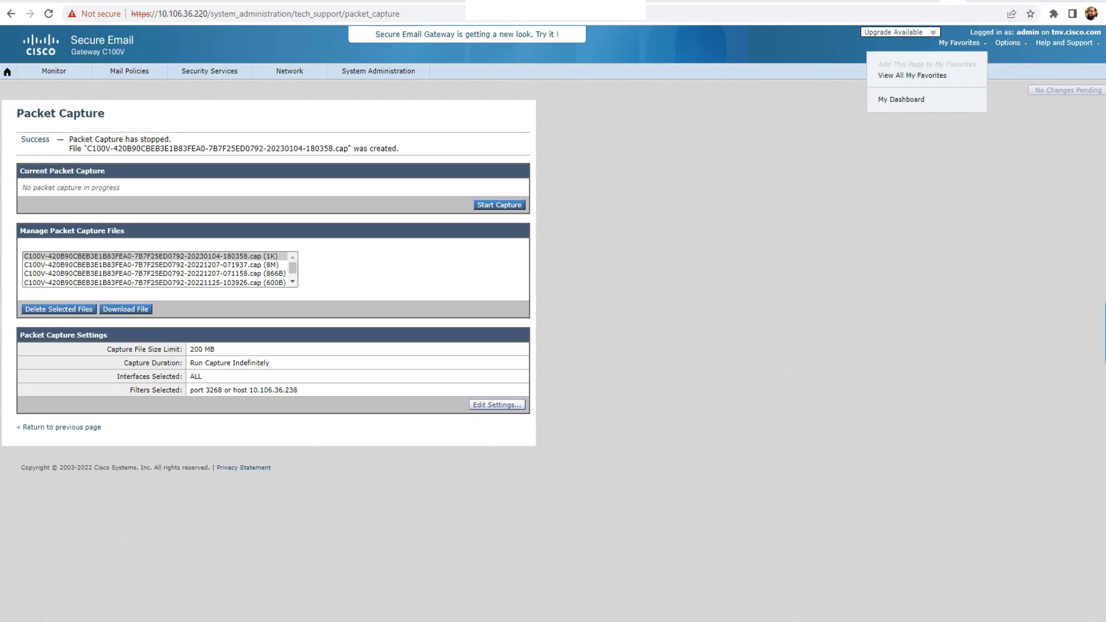
Switch to the gateway's web interface and review the Packet Capture settings, especially the filter's LDAP port and server host
scroll(204, 349, up, 4)
scroll(204, 349, left, 2)
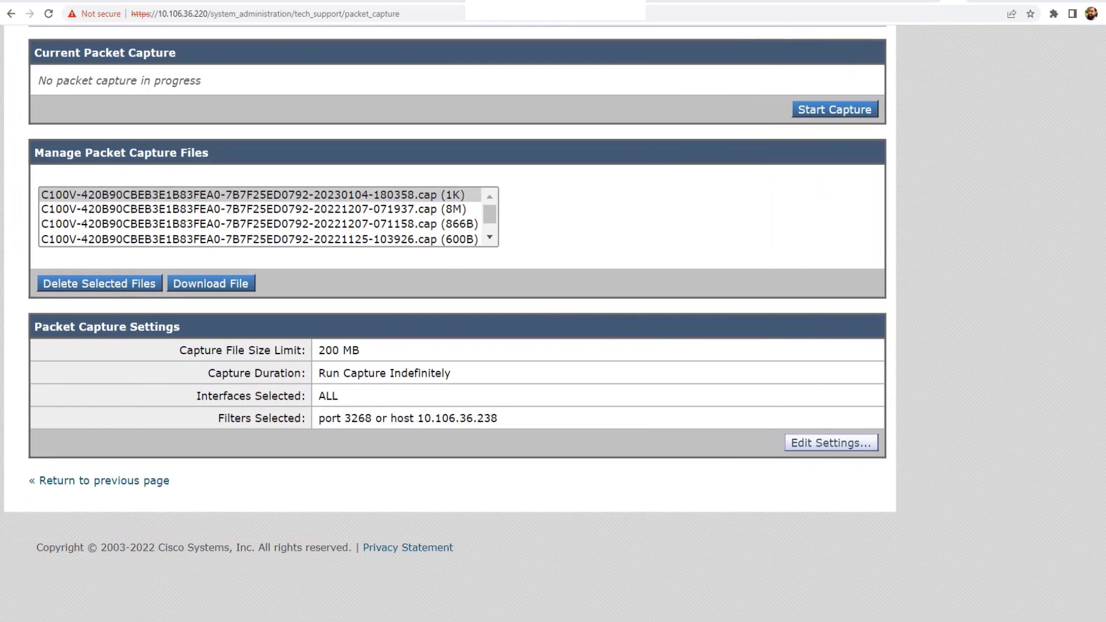
drag(183, 327, 42, 327)
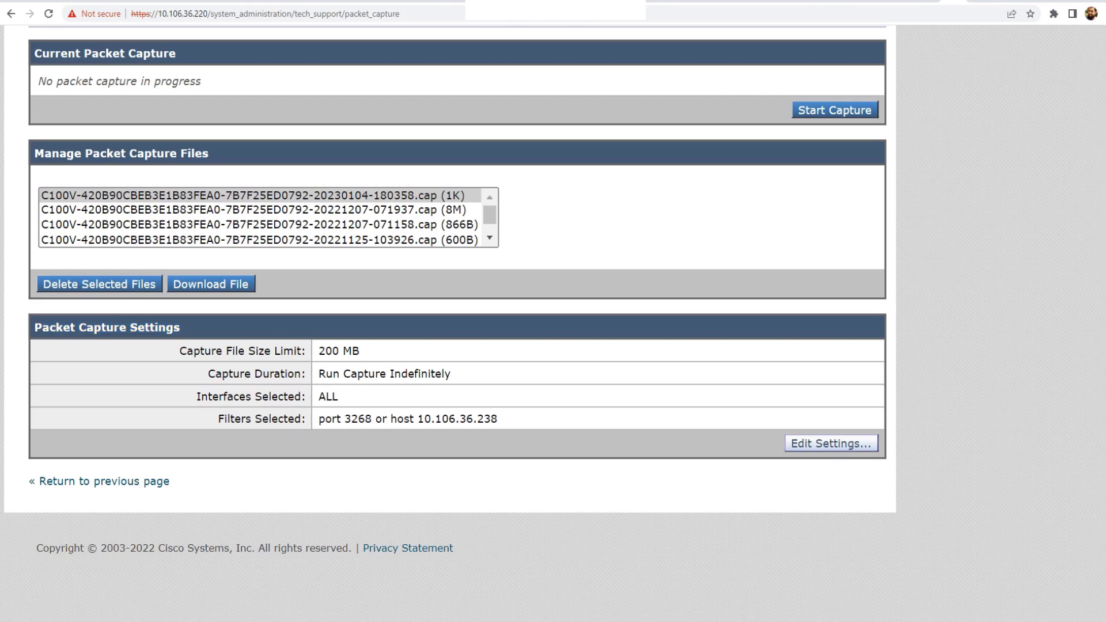
drag(497, 419, 318, 419)
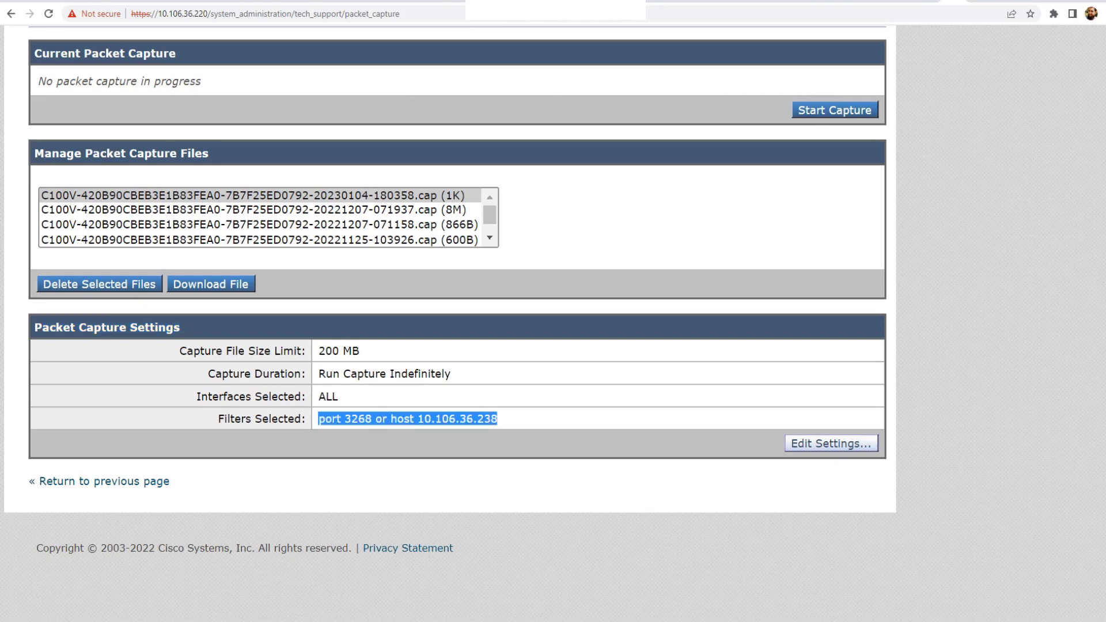
click(323, 423)
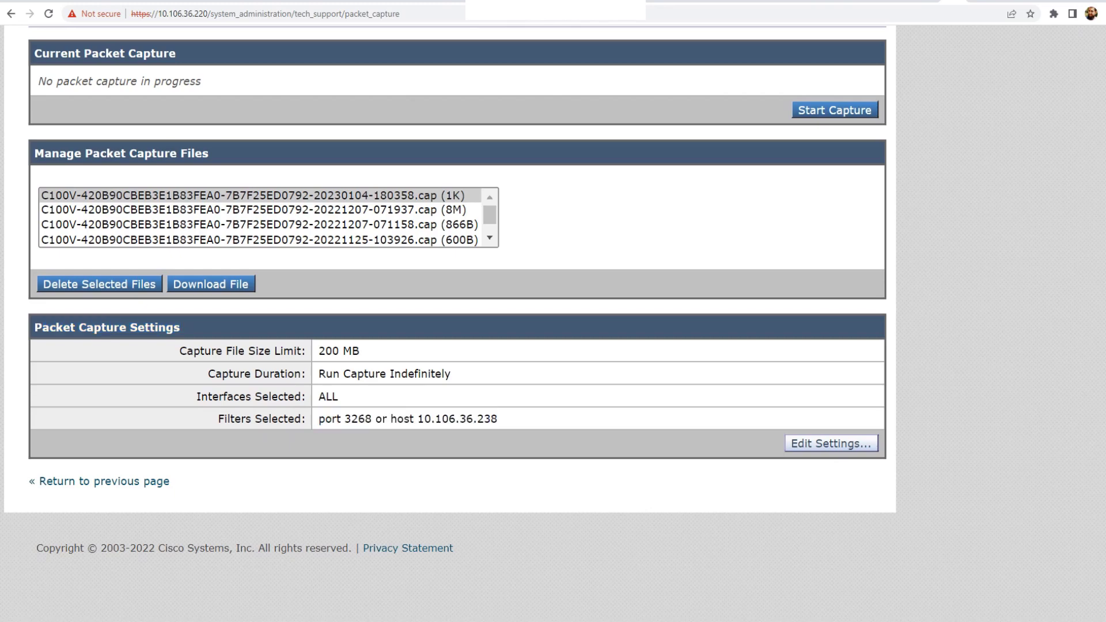
drag(372, 419, 344, 419)
drag(497, 419, 414, 418)
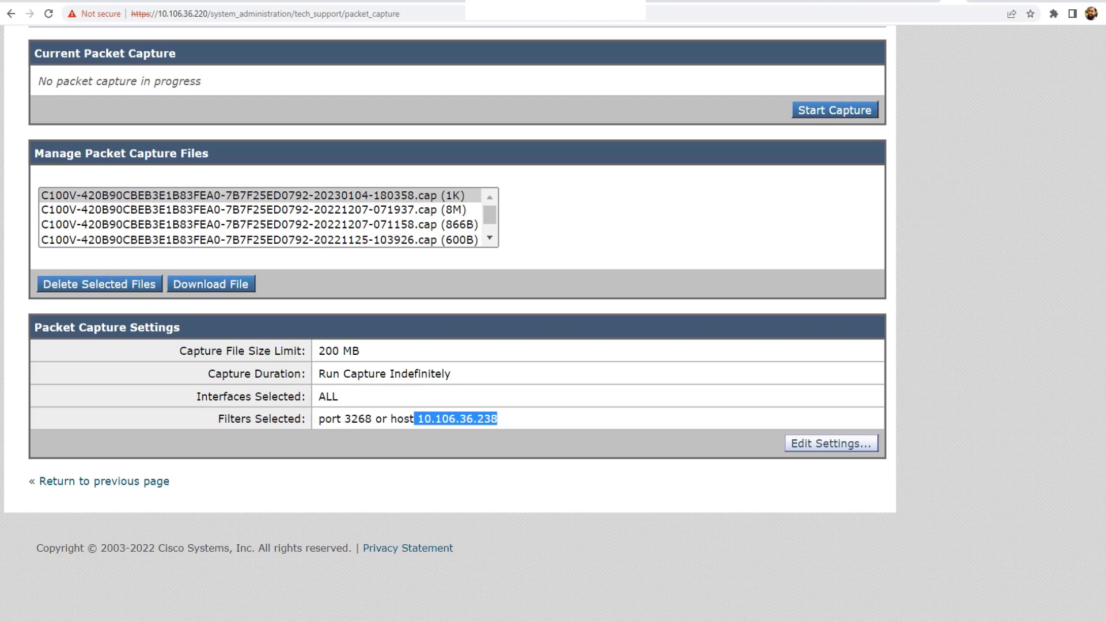
key(ctrl+minus)
key(ctrl+minus)
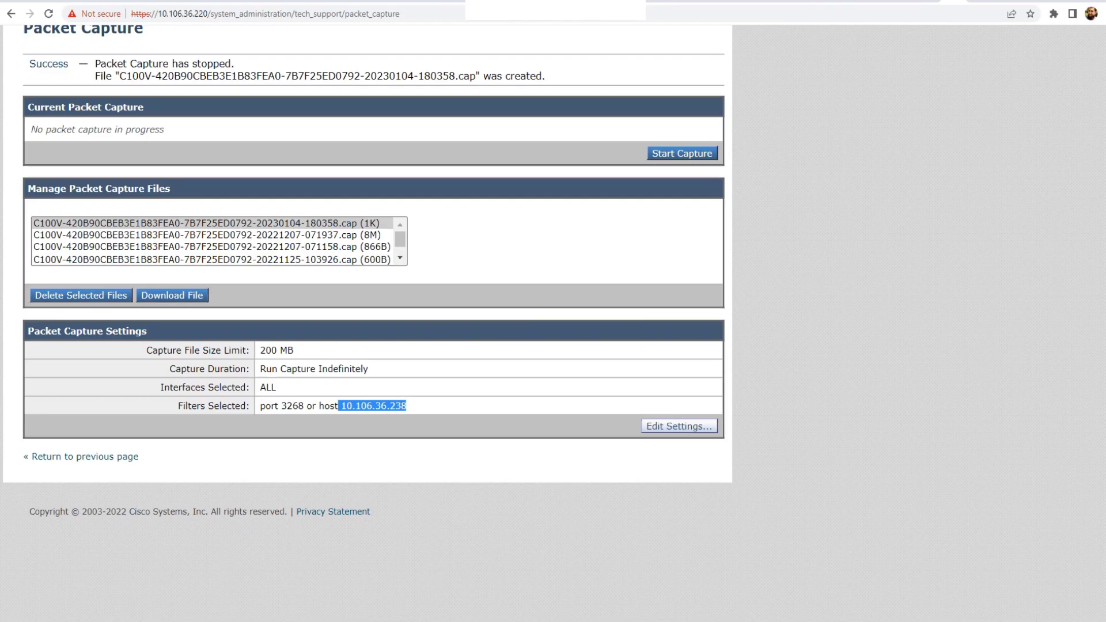
Start a packet capture with the existing filter for port 3268 or host 10.106.36.238
key(ctrl+2)
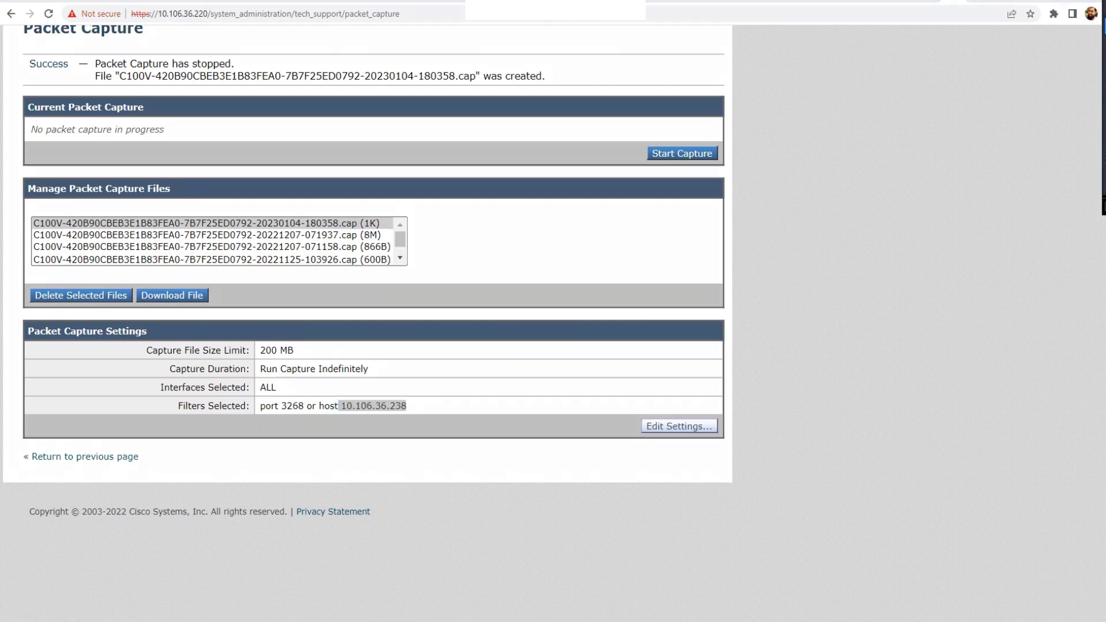
mouse_move(685, 127)
mouse_down()
mouse_move(624, 138)
mouse_move(763, 113)
mouse_move(657, 149)
mouse_up()
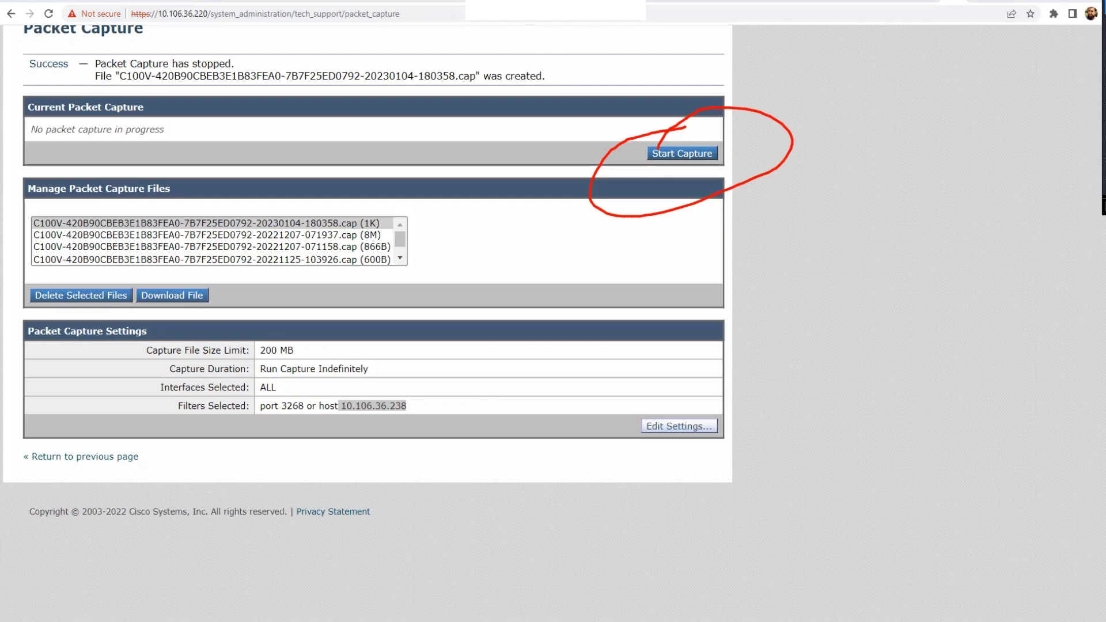
click(682, 154)
scroll(633, 282, down, 3)
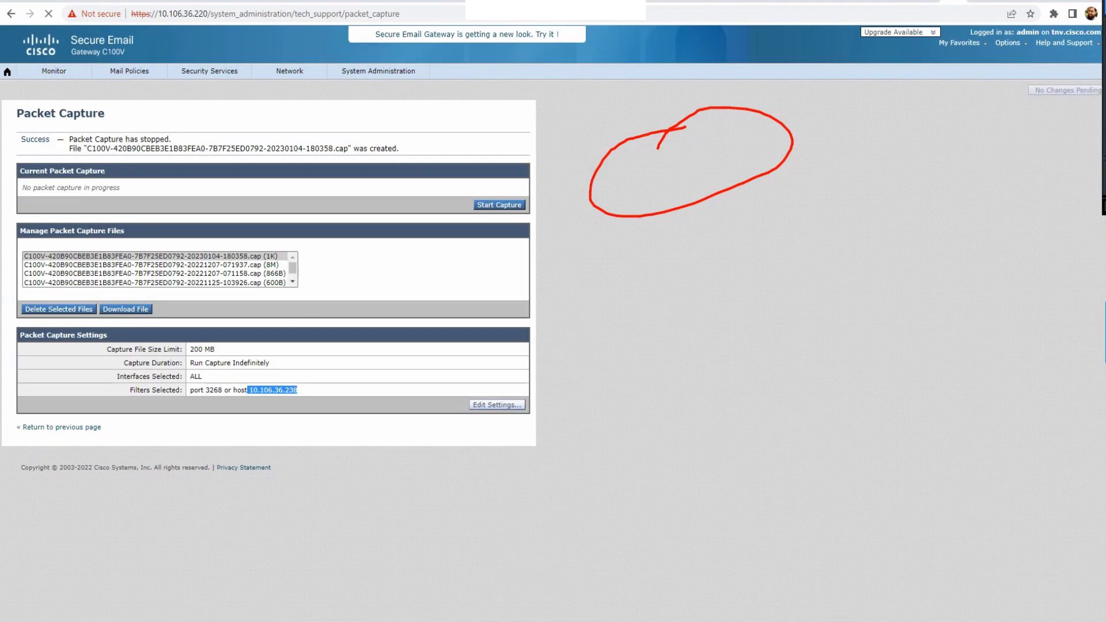
key(ctrl+0)
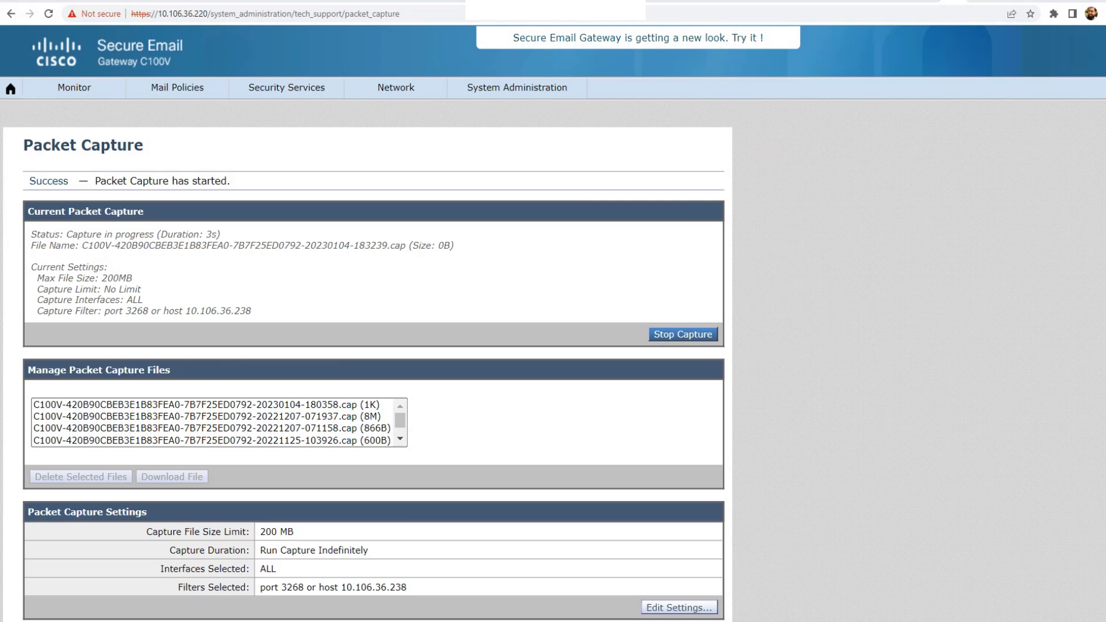
drag(232, 181, 29, 181)
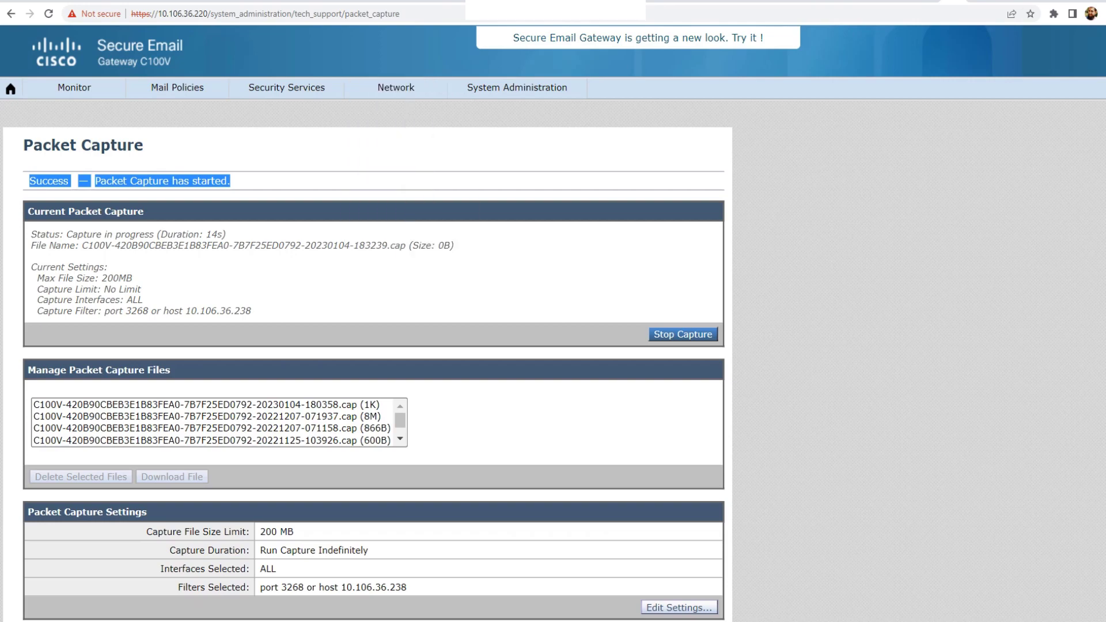
Log in to the Spam Quarantine portal with the end user's username and passphrase, and return to the Packet Capture page
key(alt+Tab)
click(170, 225)
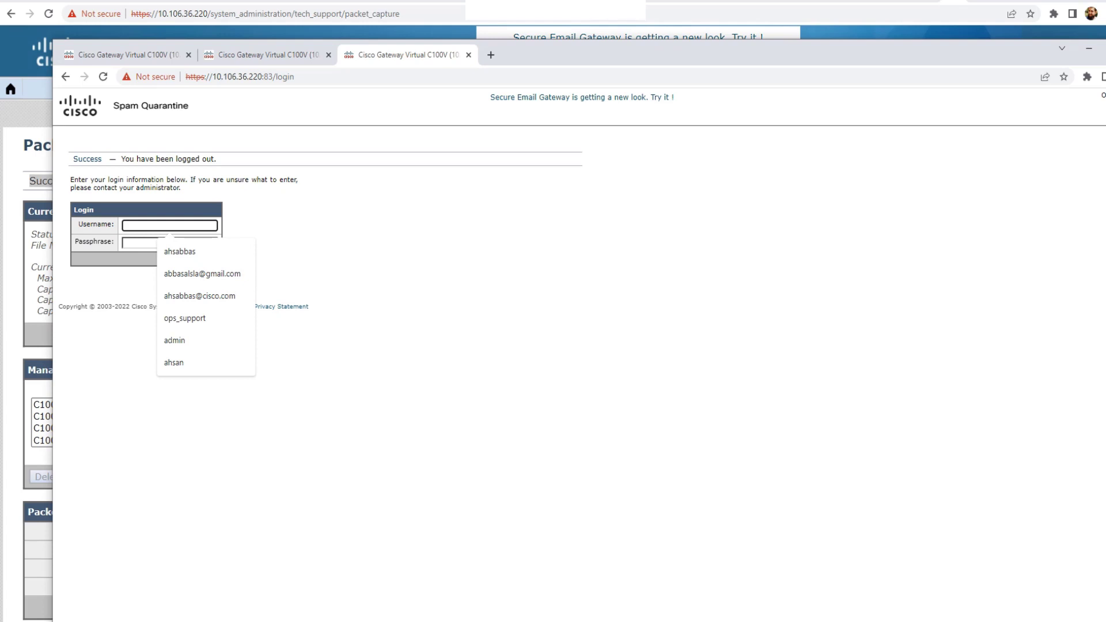
text(xeesh)
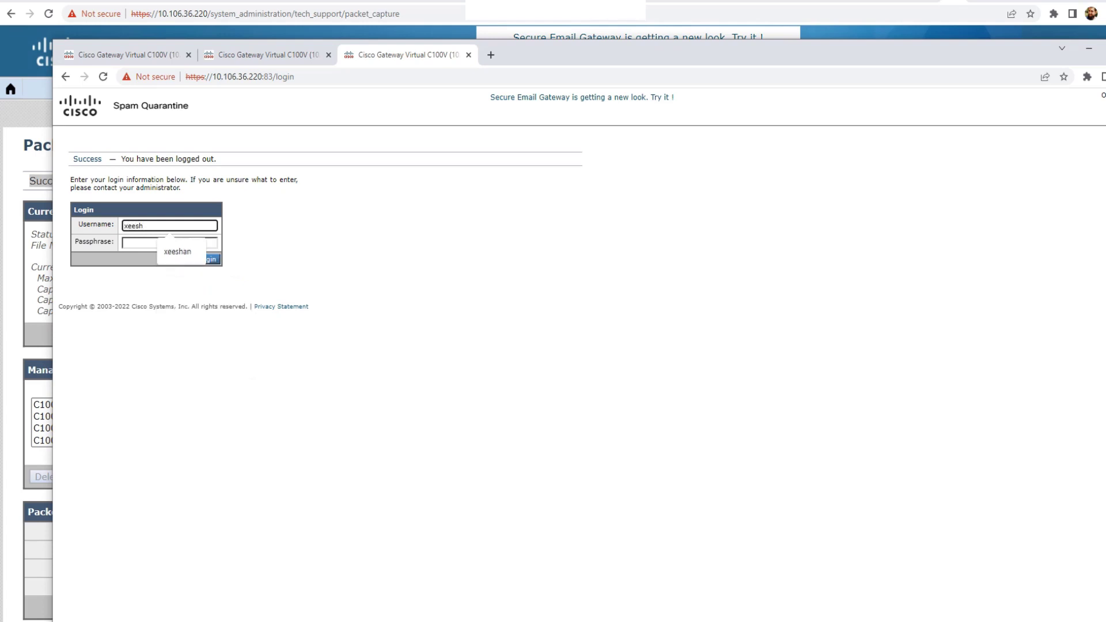
key(Down)
key(Tab)
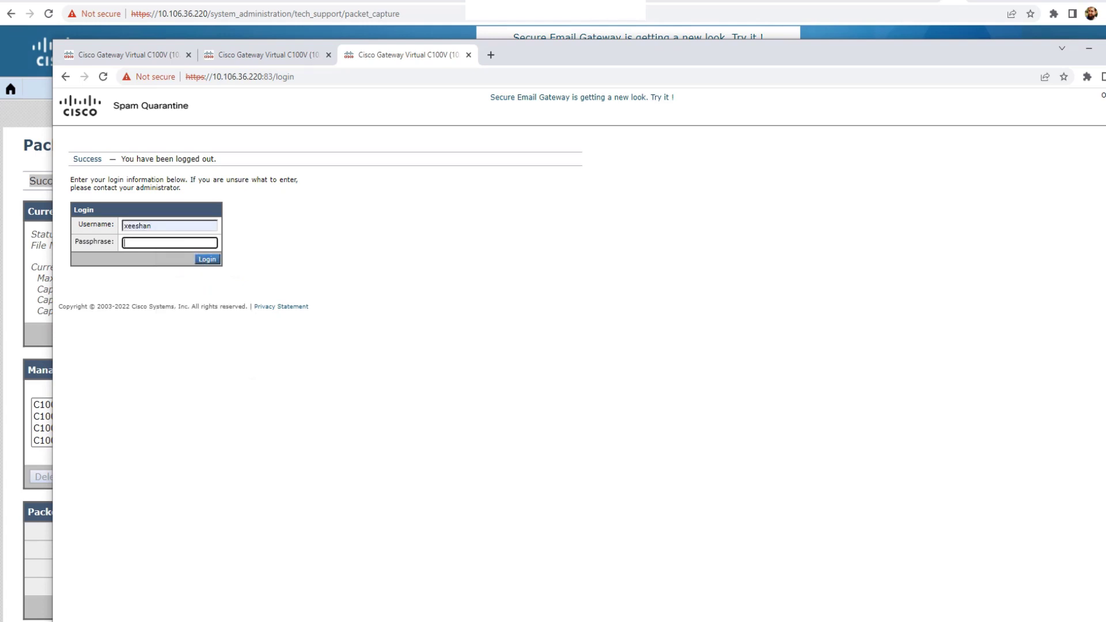
text(••••••••)
key(Return)
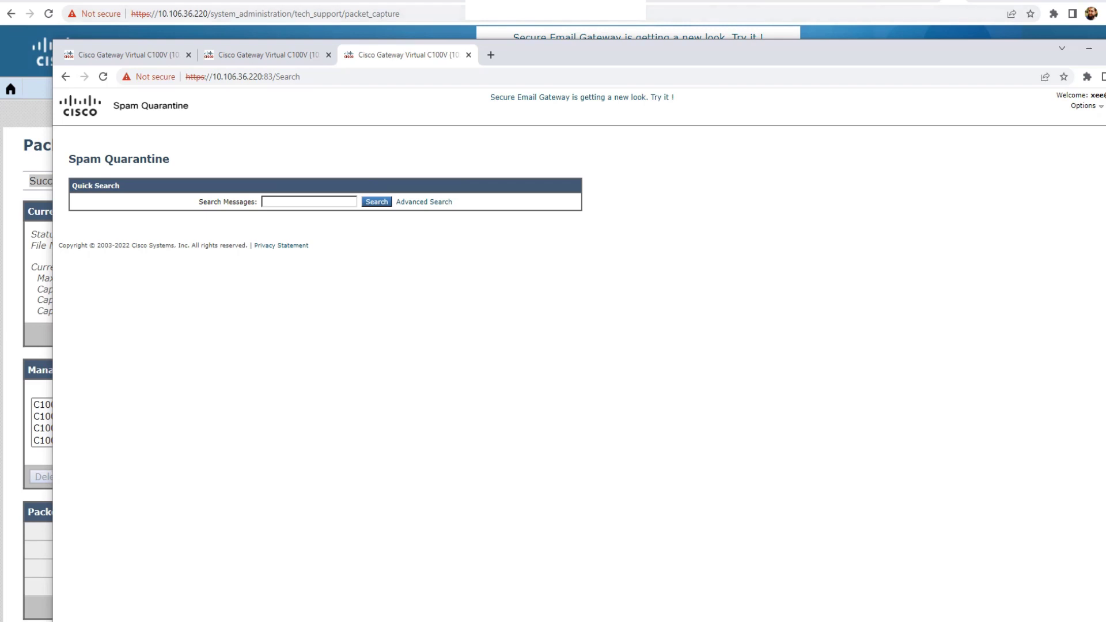
click(1088, 49)
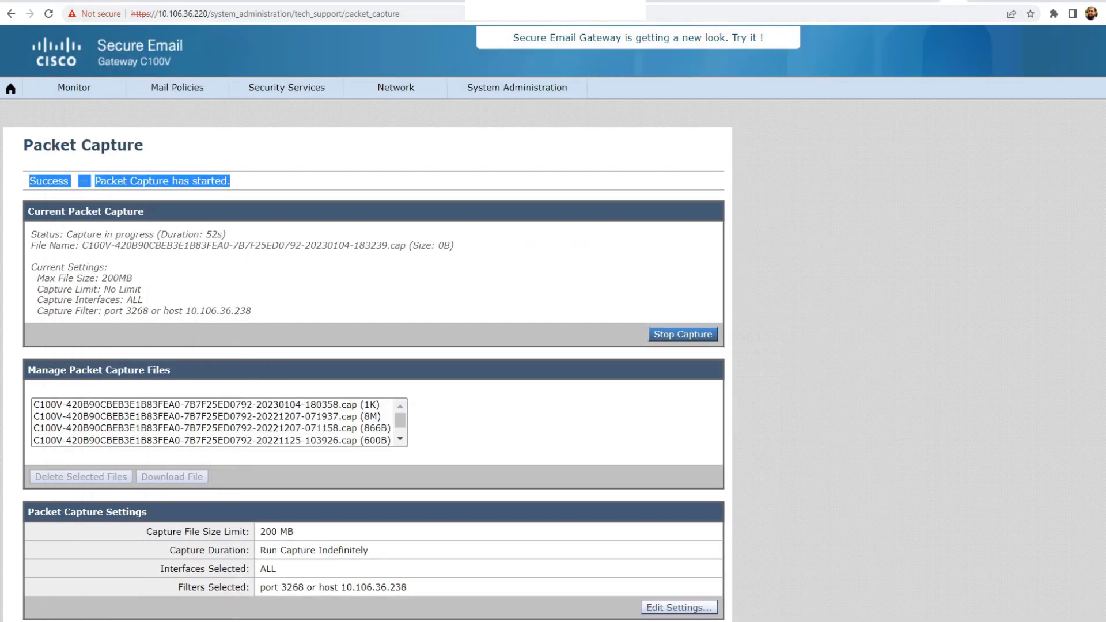
Stop the running packet capture so that its file is saved on the gateway
click(438, 276)
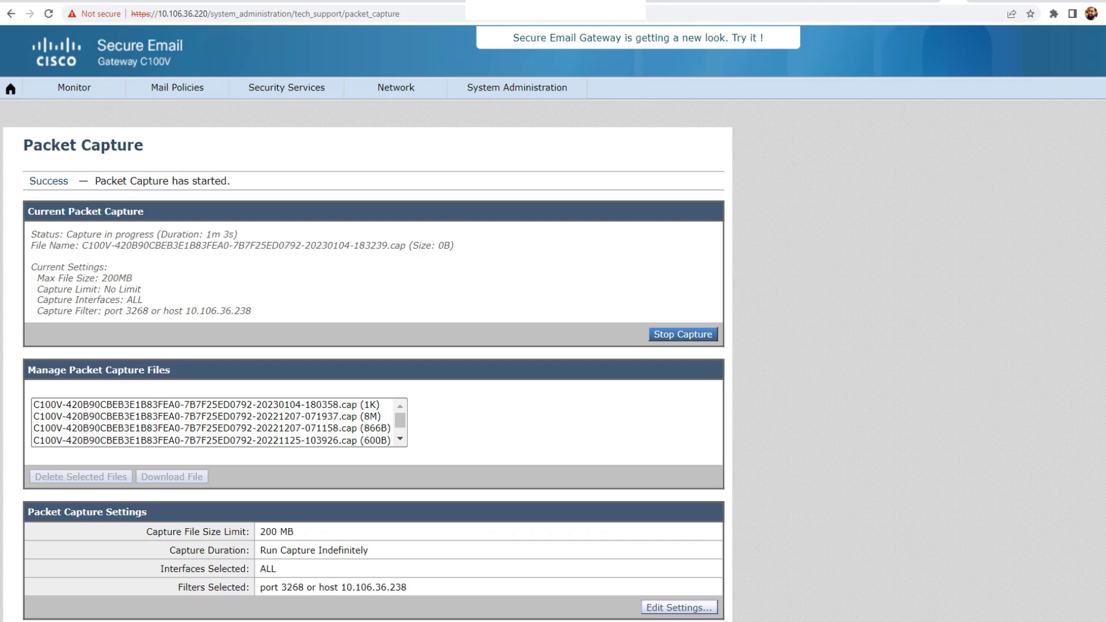
key(ctrl+minus)
key(ctrl+minus)
key(ctrl+minus)
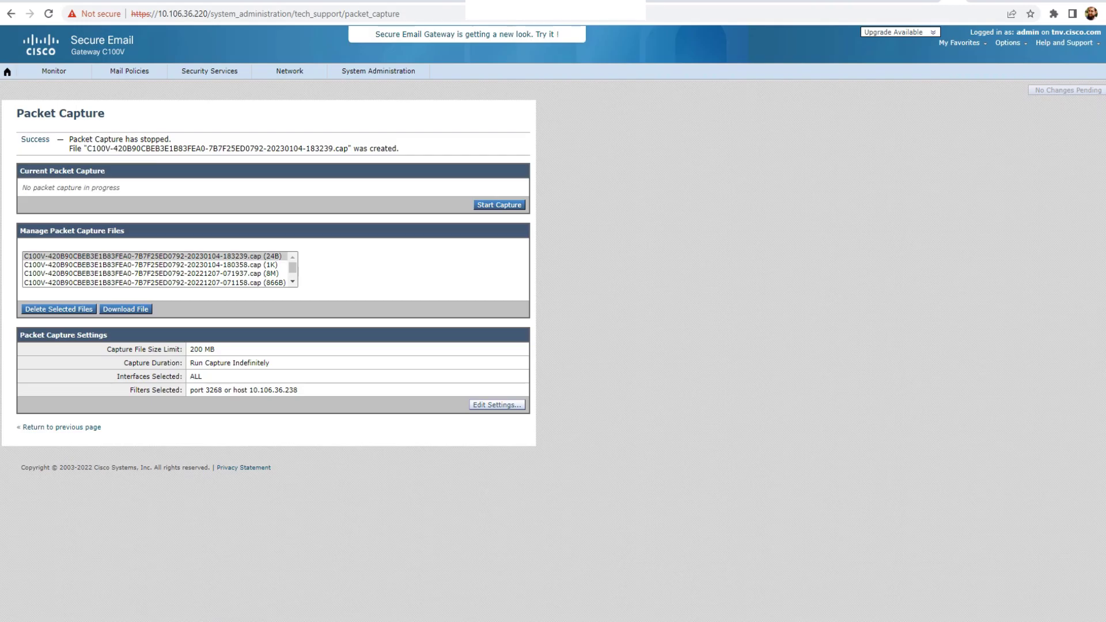
Download the earlier capture file ending in 20230104-180358.cap and open it in Wireshark
click(153, 257)
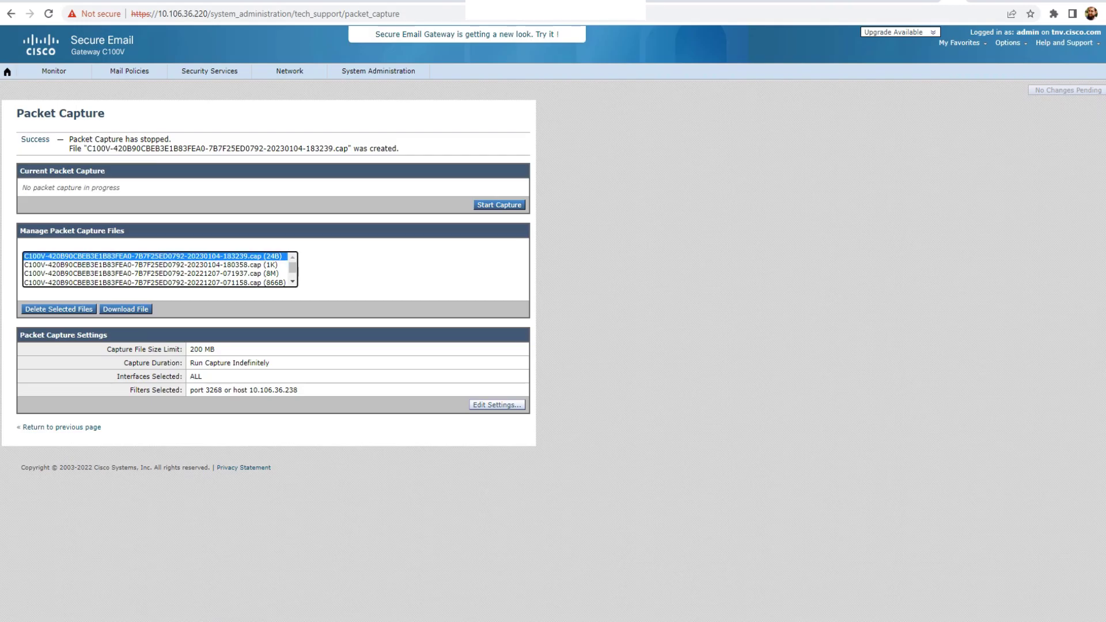
key(alt+Tab)
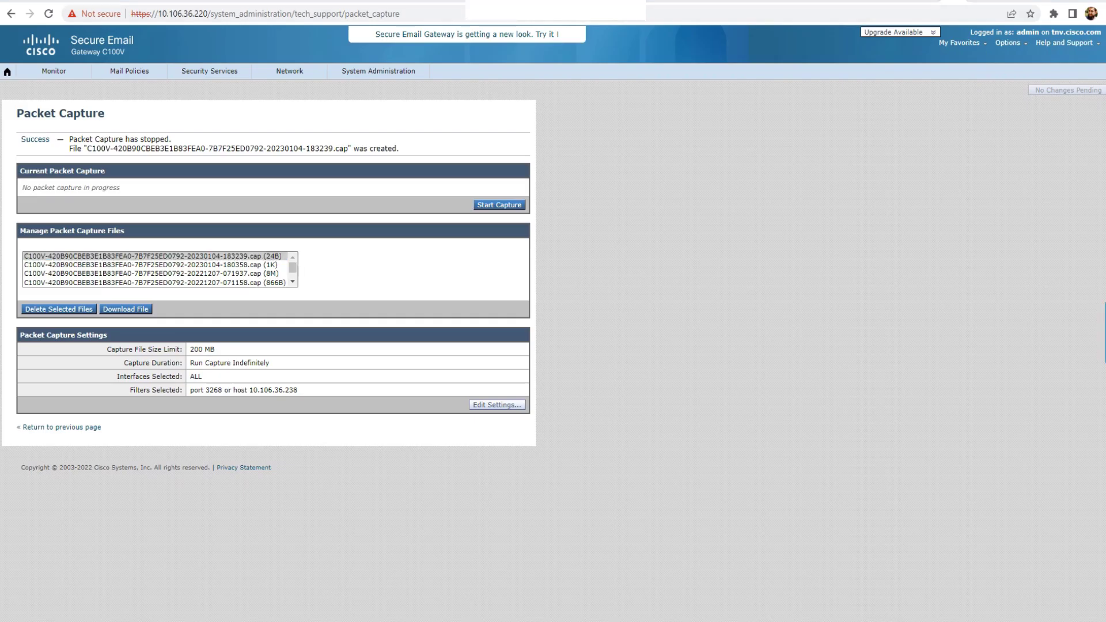
key(alt+Tab)
click(151, 265)
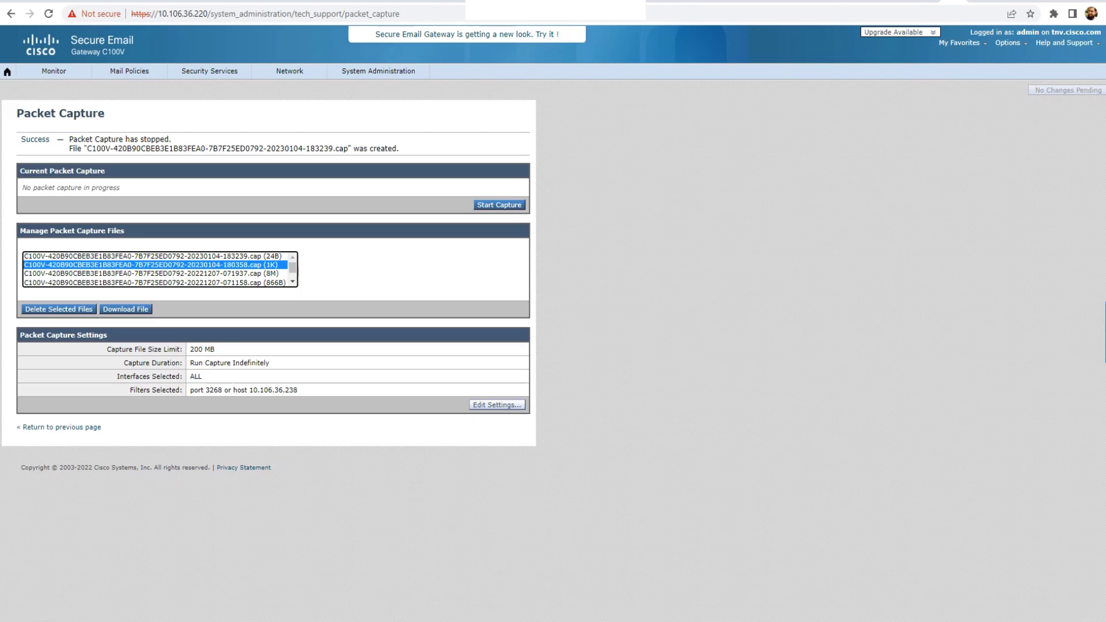
click(125, 309)
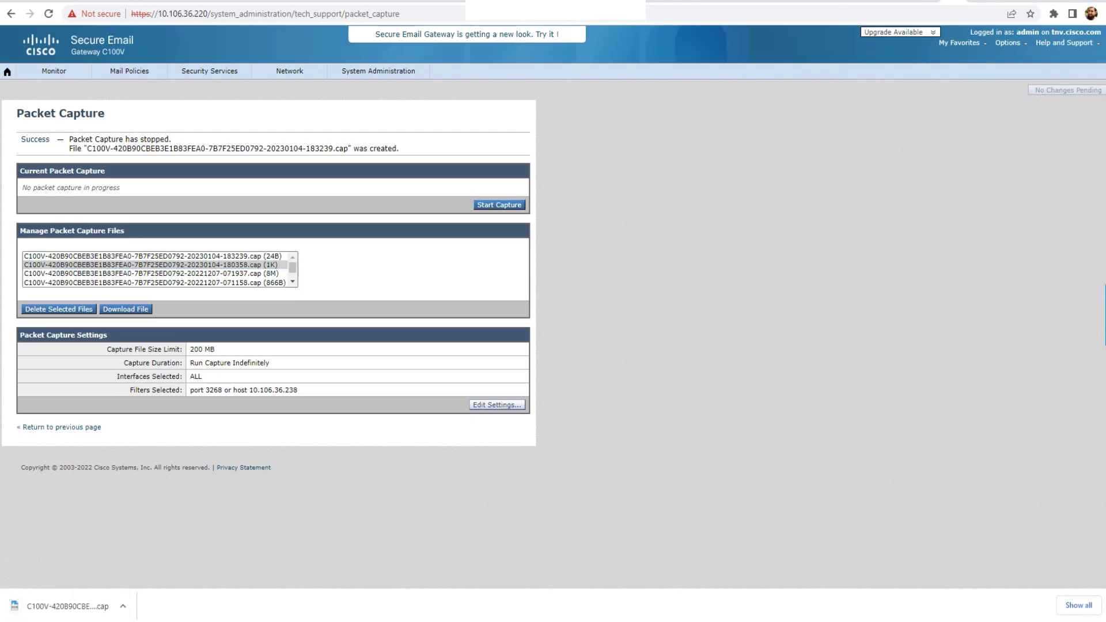
click(67, 605)
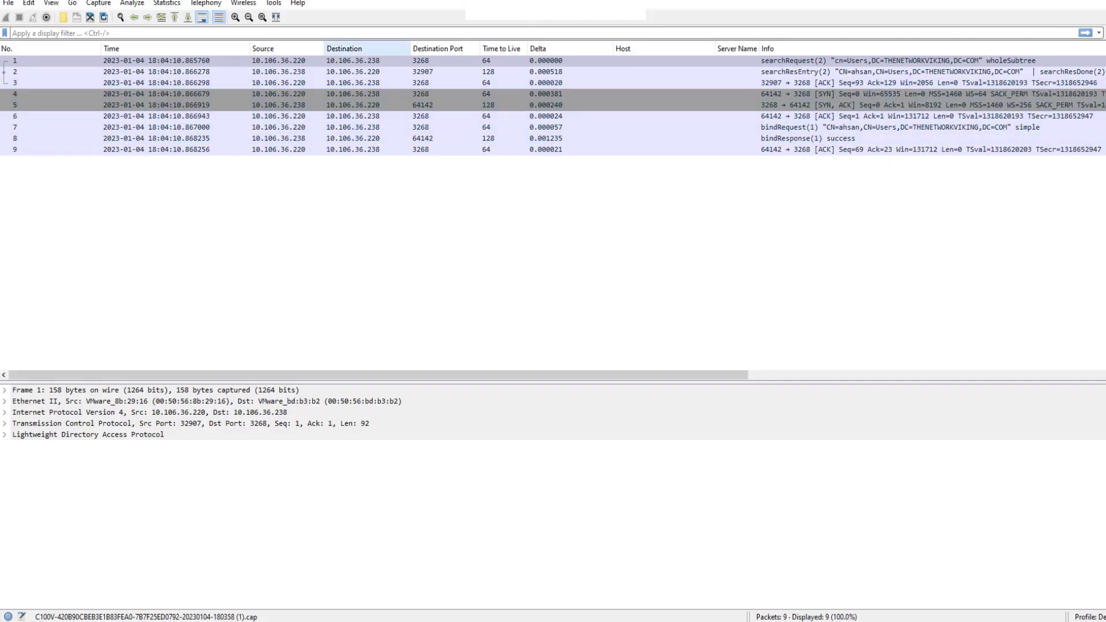
Examine the source and destination addresses of the LDAP searchRequest in packet 1
click(286, 60)
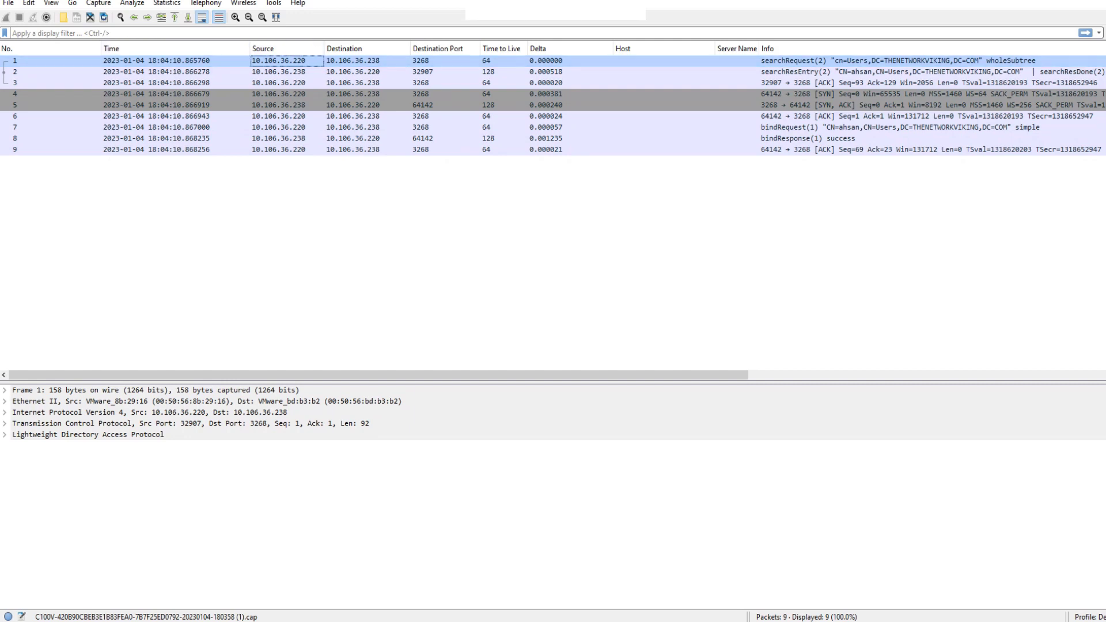
key(alt+Tab)
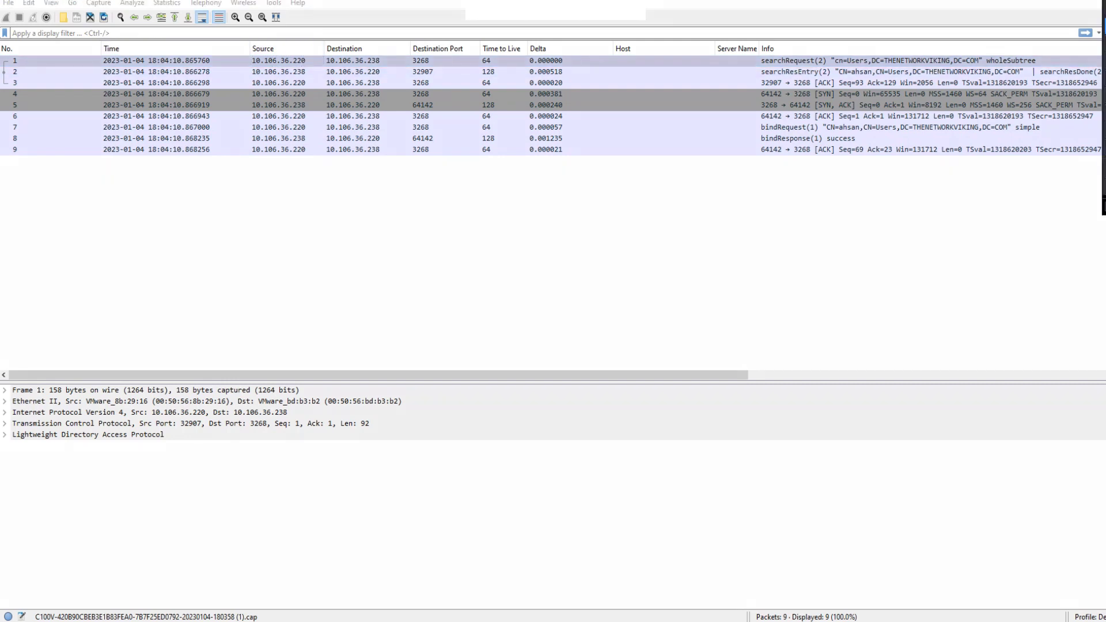
mouse_move(291, 38)
mouse_down()
mouse_move(289, 53)
mouse_move(283, 47)
mouse_up()
mouse_move(347, 22)
mouse_down()
mouse_move(352, 45)
mouse_move(361, 37)
mouse_move(398, 50)
mouse_up()
drag(305, 73, 312, 69)
key(Escape)
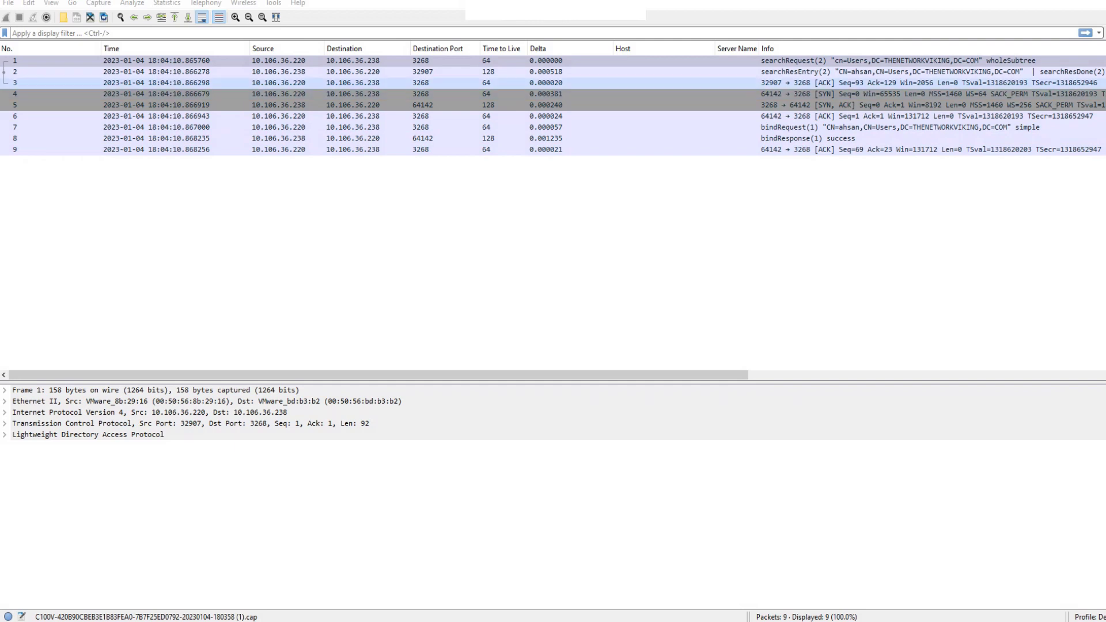
Examine the searchResDone result details inside the LDAP search response in packet 2
click(892, 72)
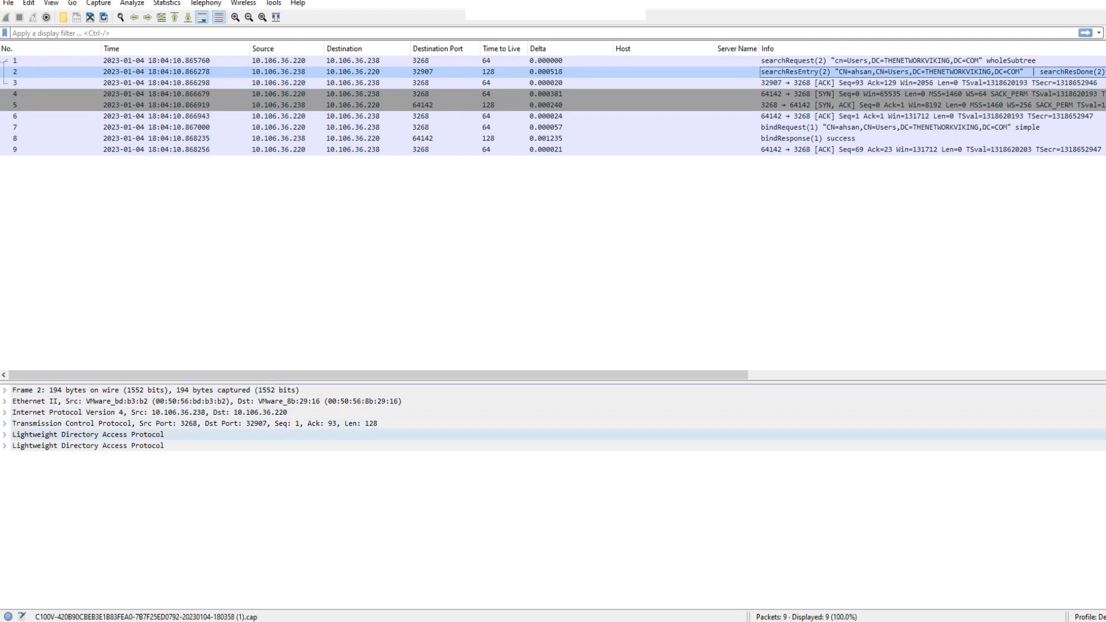
click(5, 445)
click(16, 456)
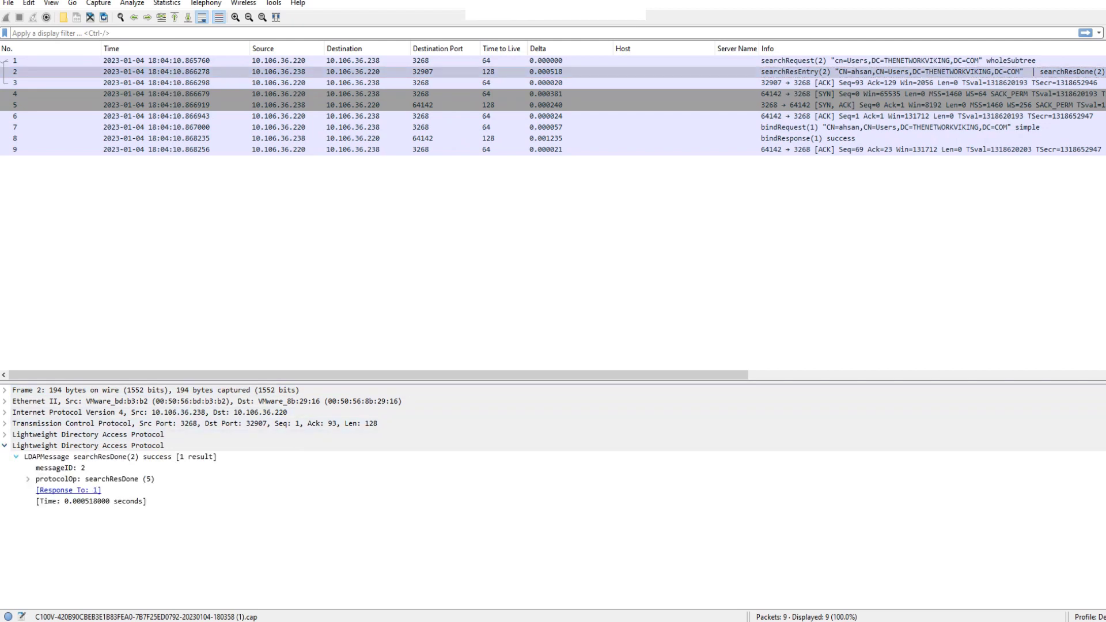
key(Right)
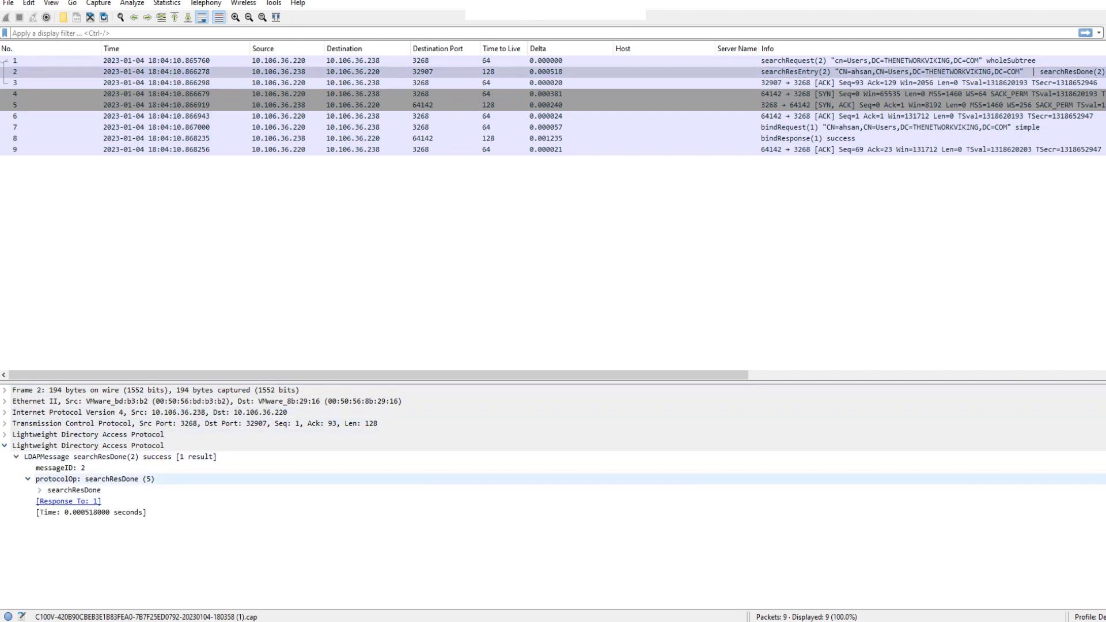
key(Down)
key(Right)
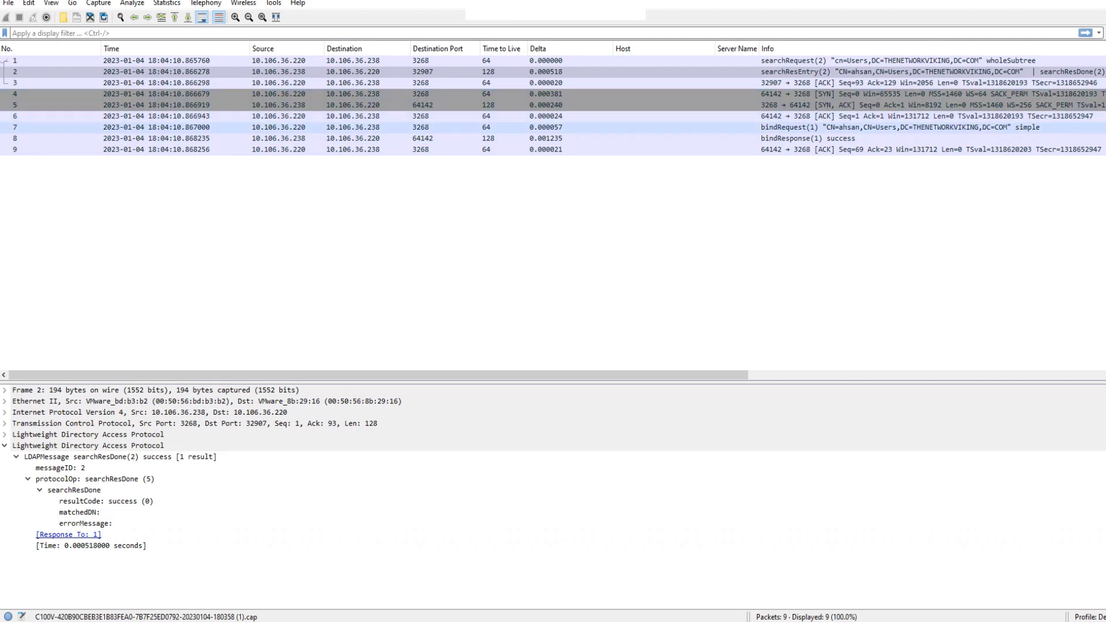
Examine the LDAP bindRequest in packet 7, including its simple authentication value, and the bindResponse in packet 8, then return to the Packet Capture page
click(887, 127)
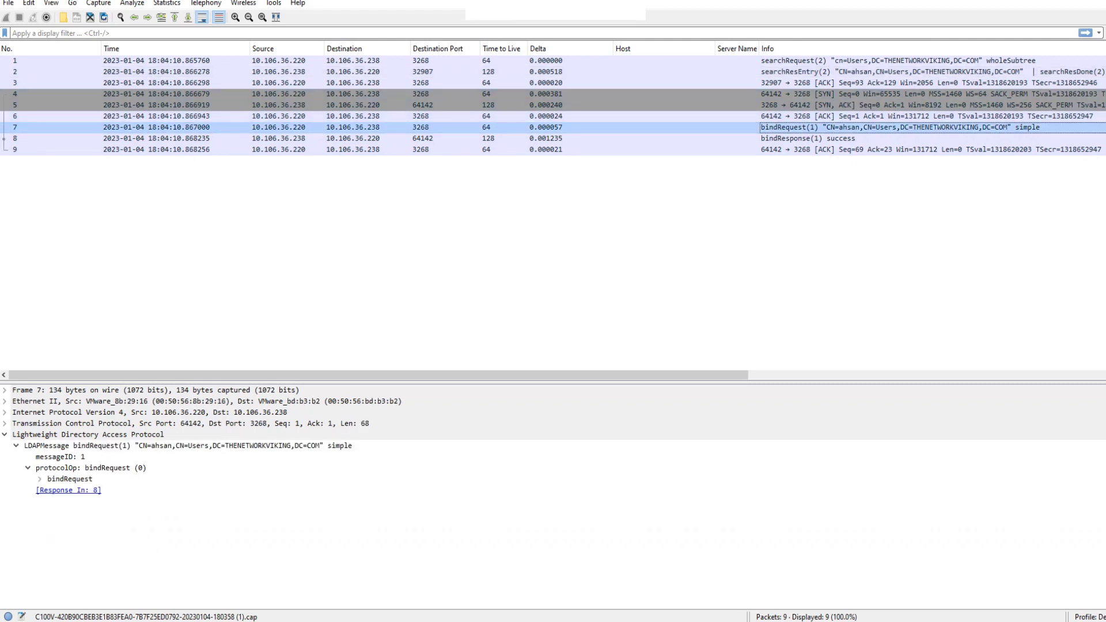
click(664, 138)
click(664, 127)
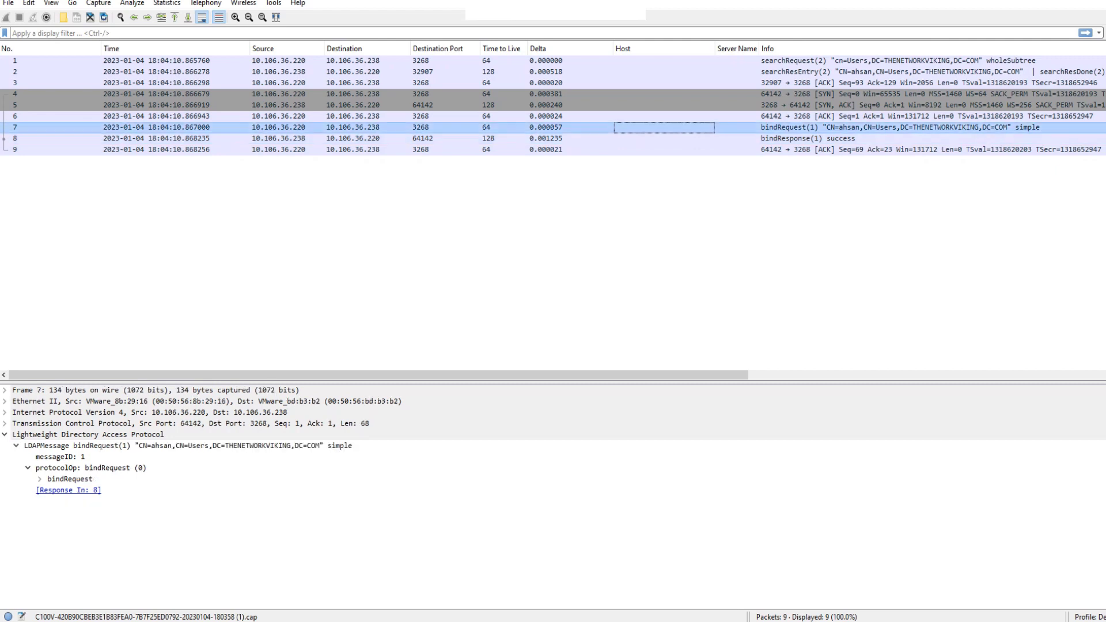
click(287, 138)
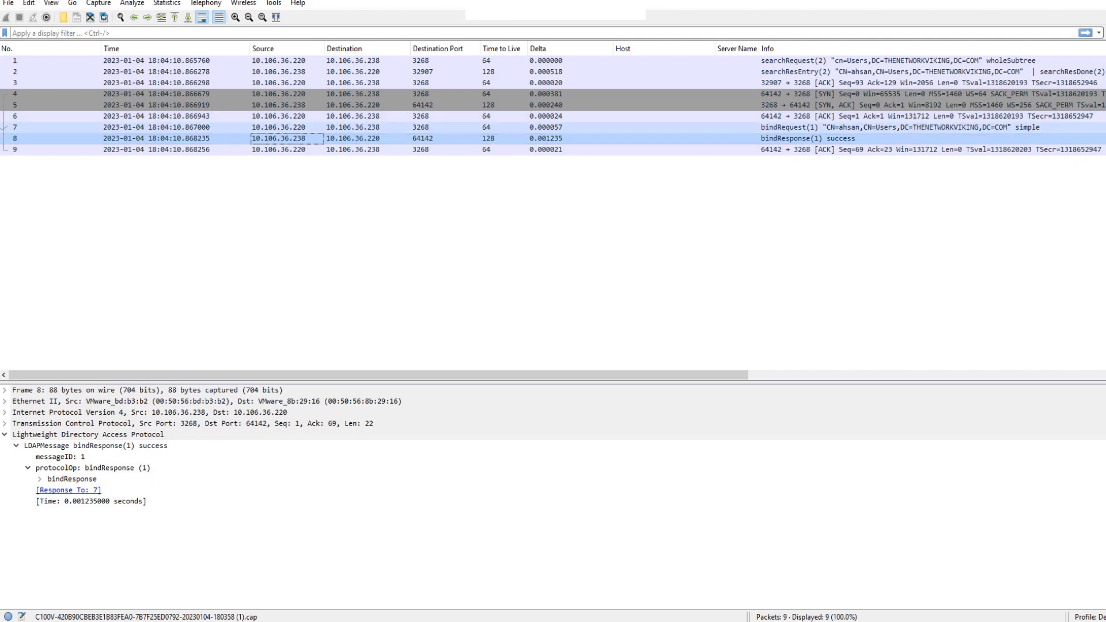
click(899, 127)
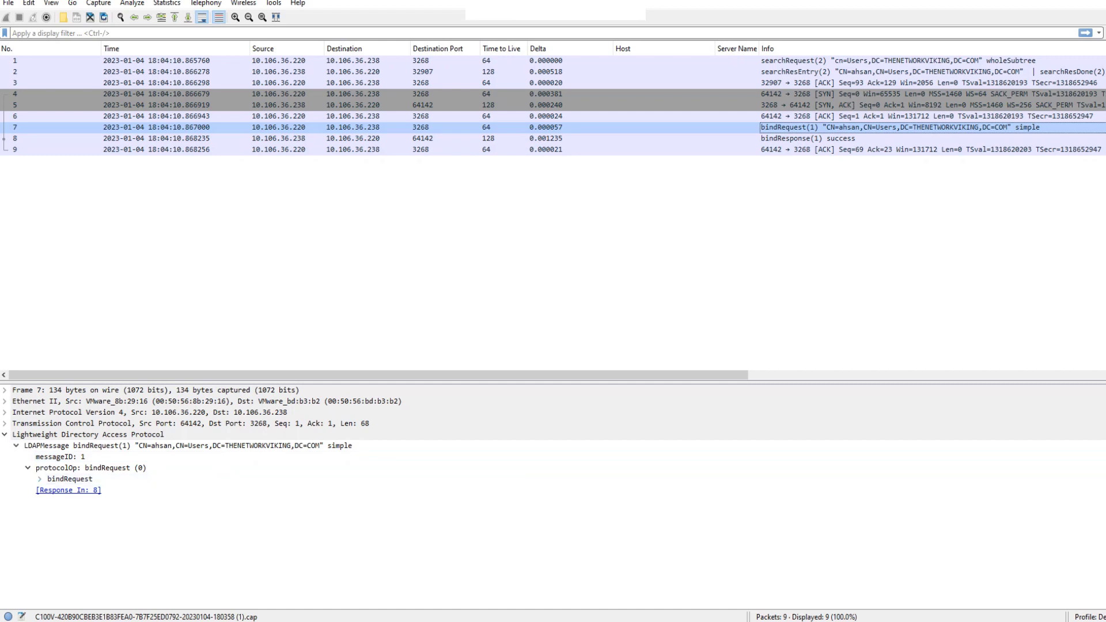
click(40, 479)
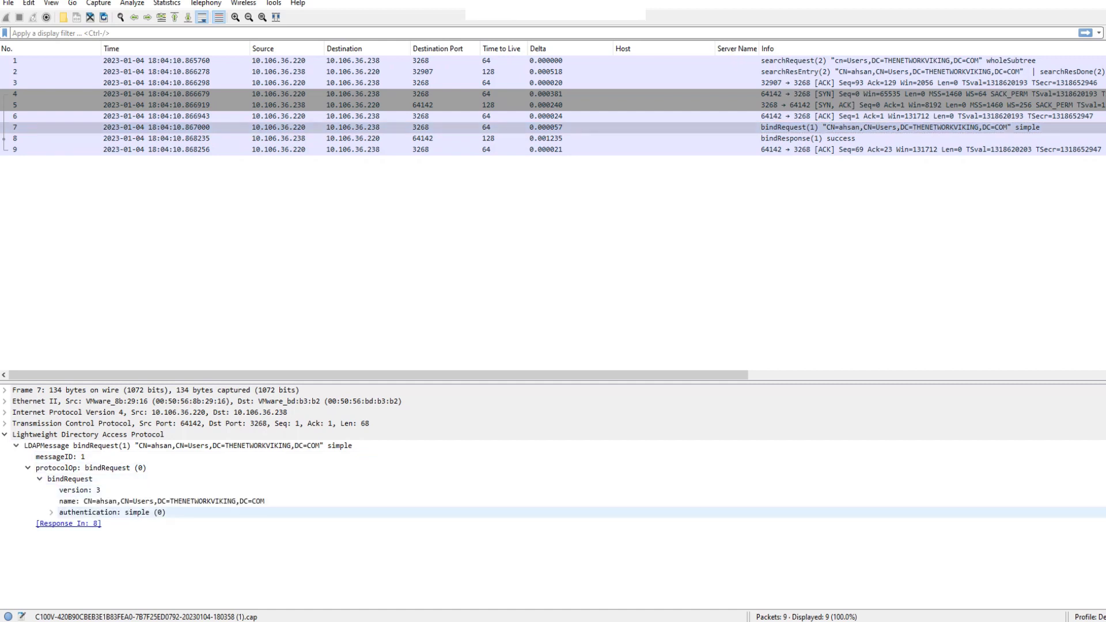
click(52, 513)
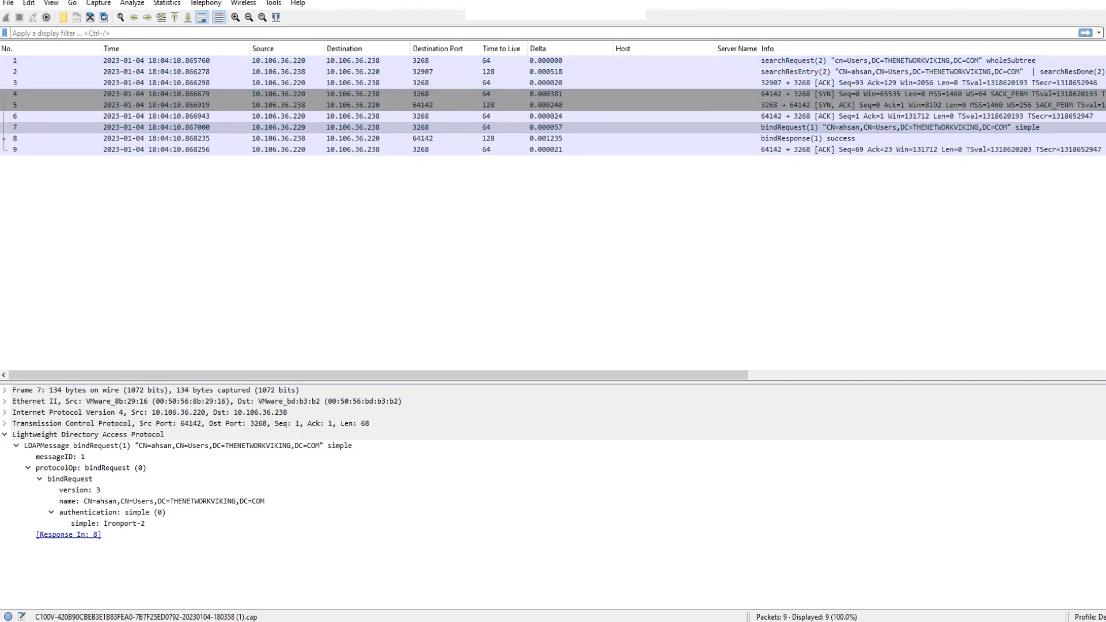
key(alt+Tab)
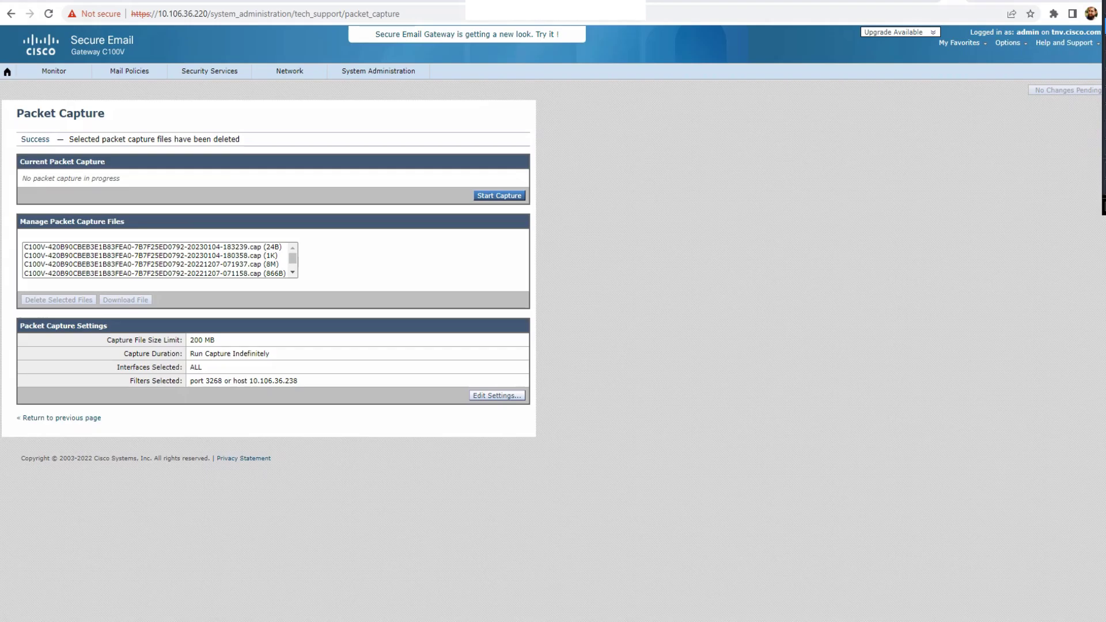
mouse_move(337, 164)
mouse_down()
mouse_move(249, 205)
mouse_move(268, 240)
mouse_move(252, 225)
mouse_move(294, 216)
mouse_move(268, 236)
mouse_up()
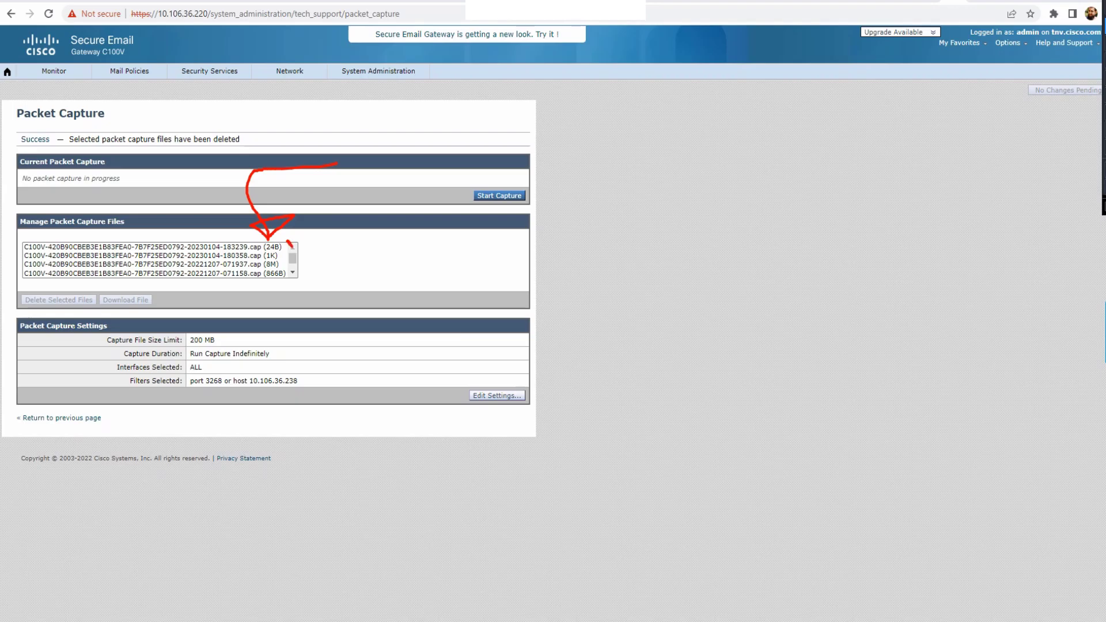
drag(290, 244, 353, 218)
mouse_move(413, 240)
mouse_down()
mouse_move(405, 285)
mouse_move(467, 279)
mouse_move(446, 243)
mouse_move(465, 248)
mouse_move(492, 228)
mouse_move(477, 254)
mouse_move(523, 168)
mouse_move(552, 252)
mouse_move(698, 193)
mouse_up()
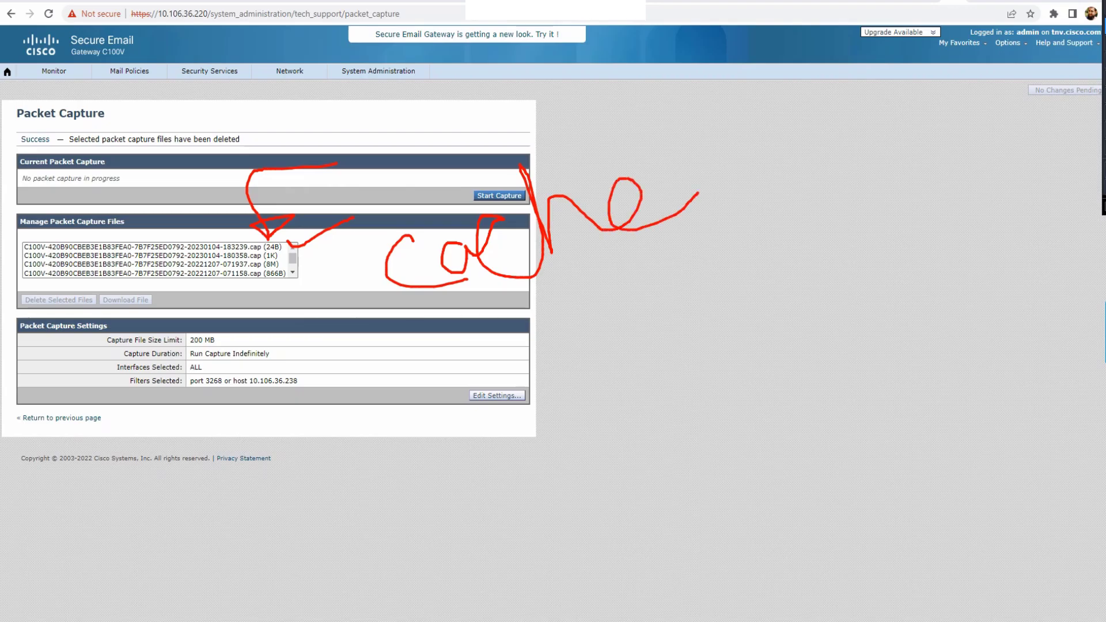
mouse_move(665, 266)
mouse_down()
mouse_move(455, 358)
mouse_move(795, 230)
mouse_up()
drag(484, 364, 813, 249)
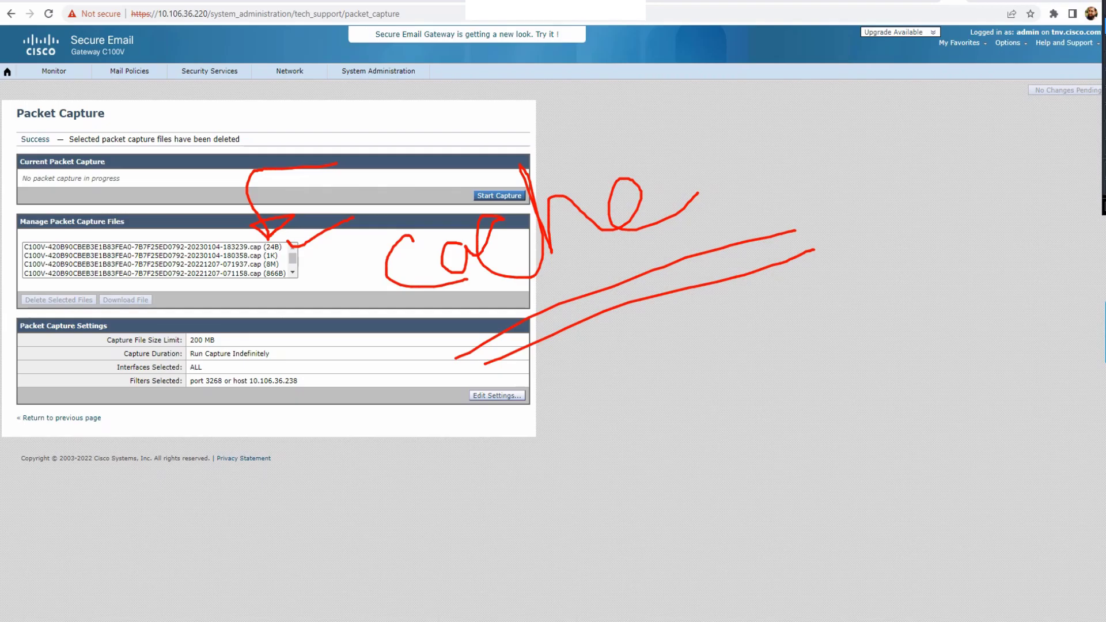
key(Escape)
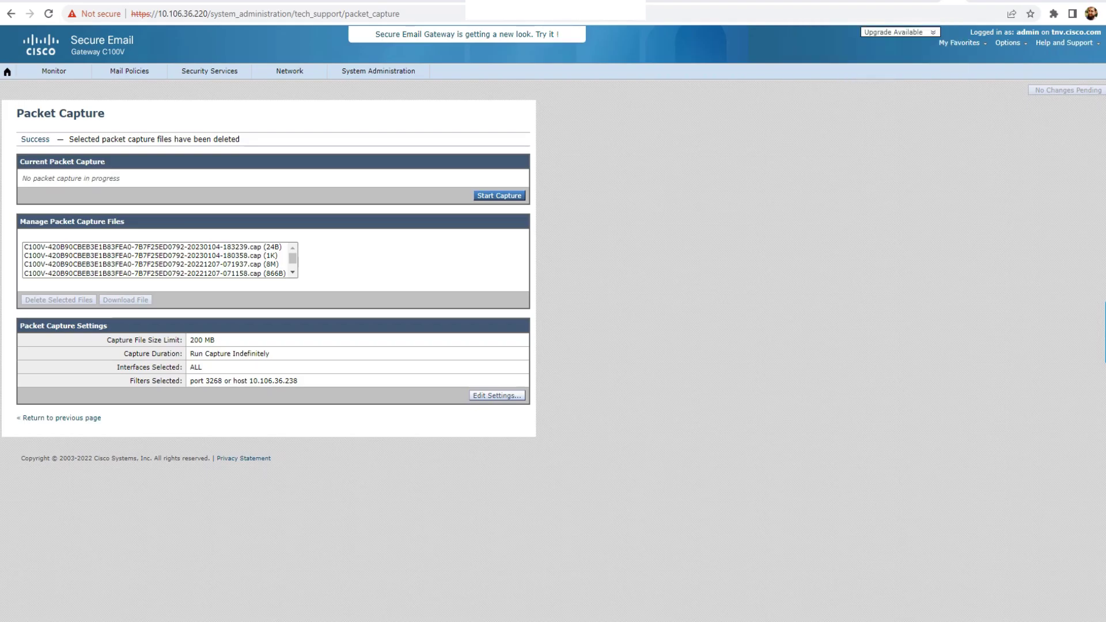
Start a new packet capture on the gateway with the existing capture settings
key(F5)
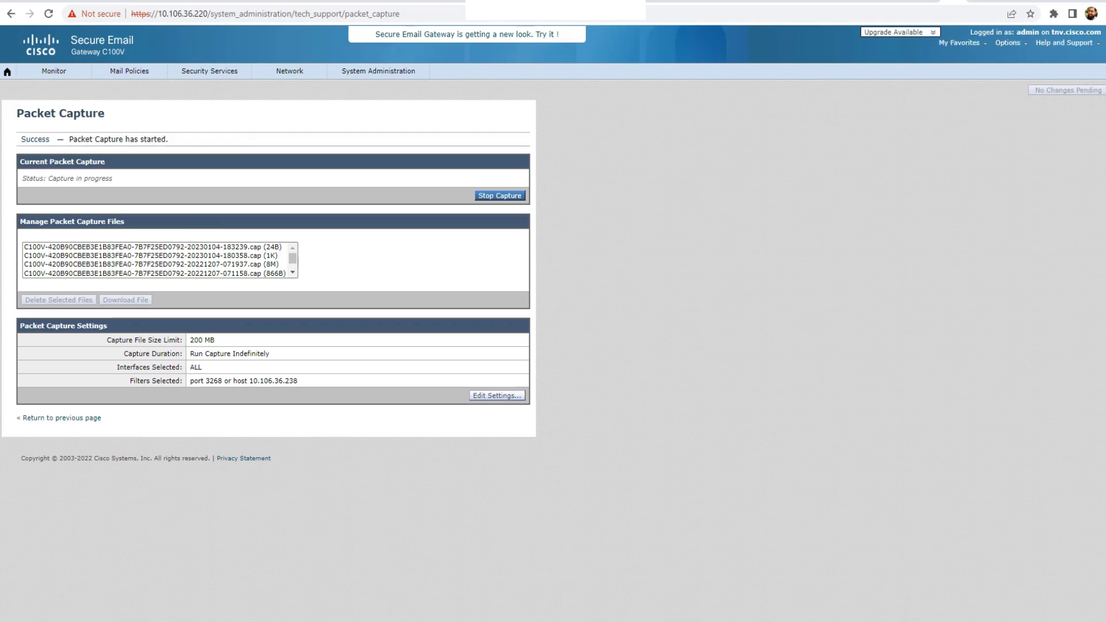
drag(168, 139, 57, 140)
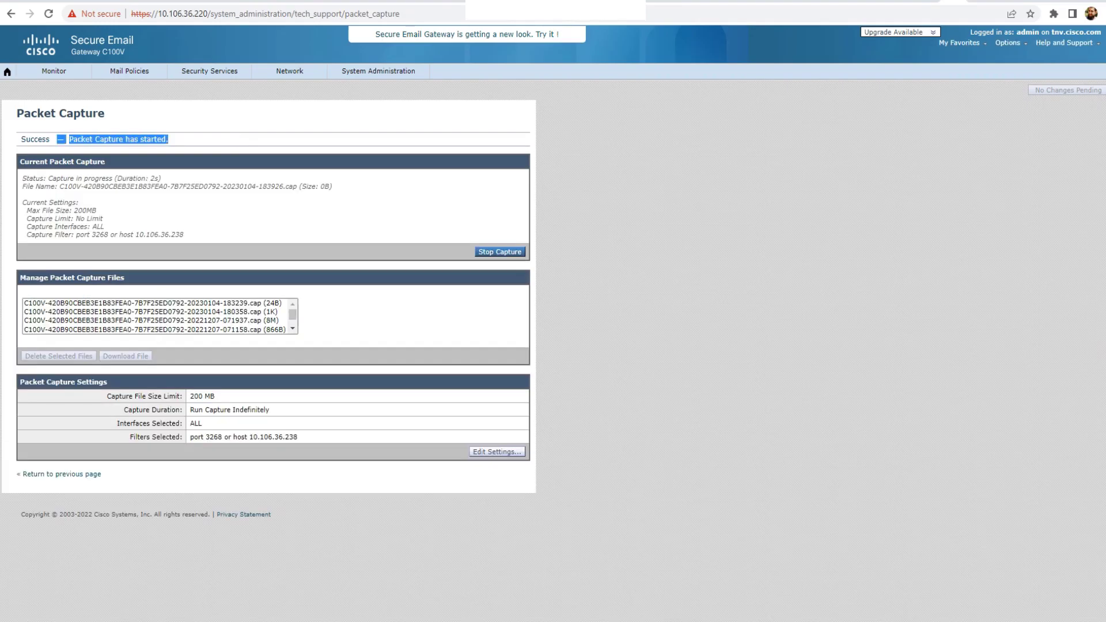
Switch to the Spam Quarantine portal window and log out the current end user
click(413, 621)
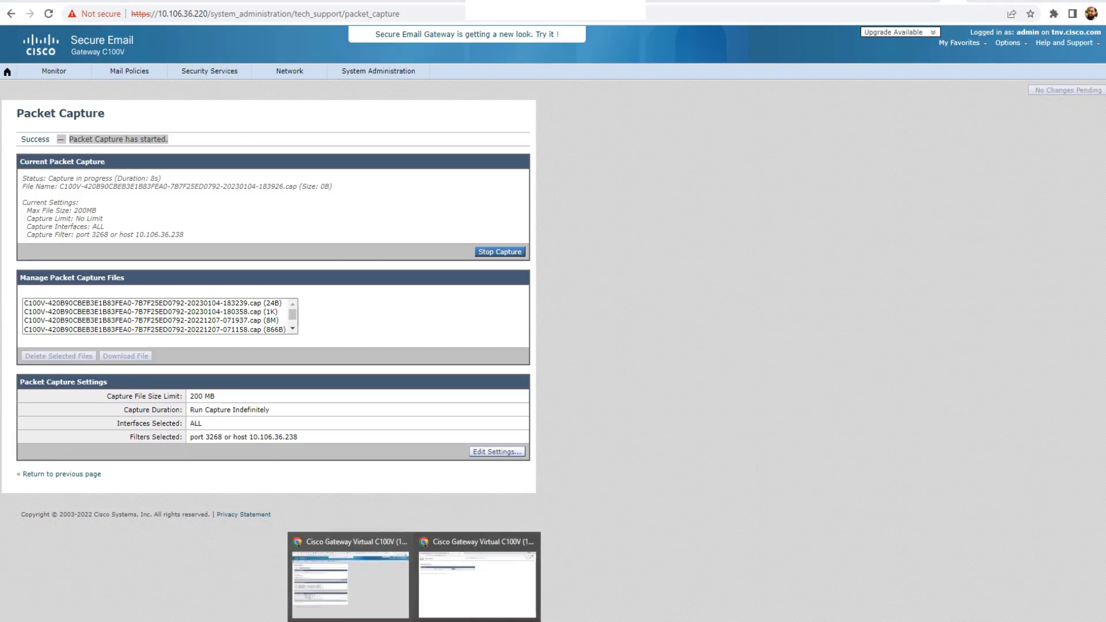
click(478, 581)
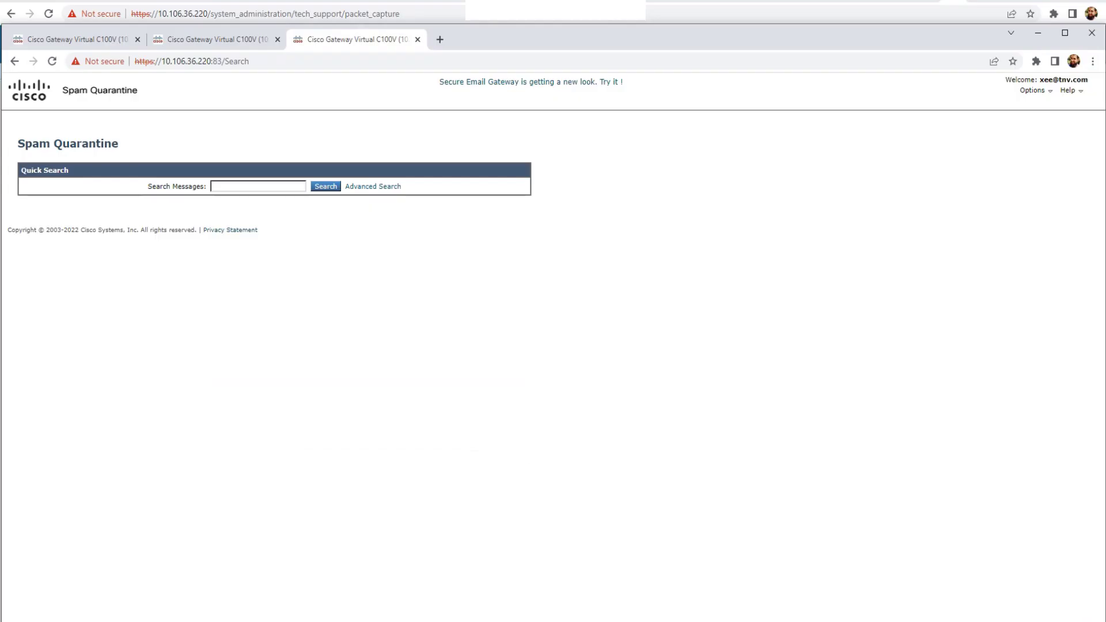
mouse_move(1067, 90)
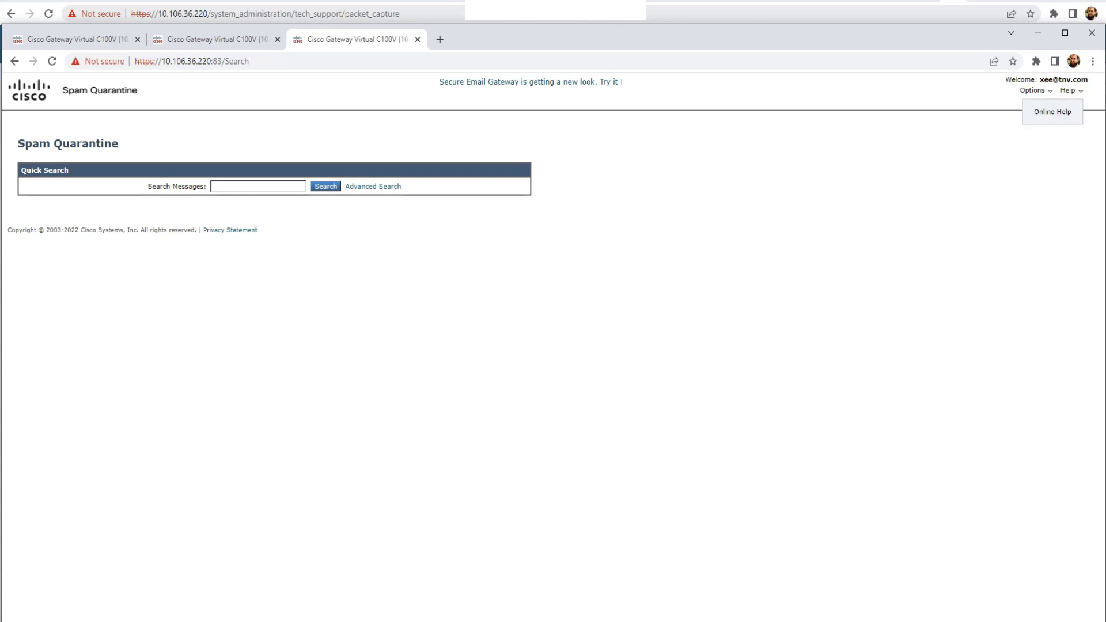
click(950, 259)
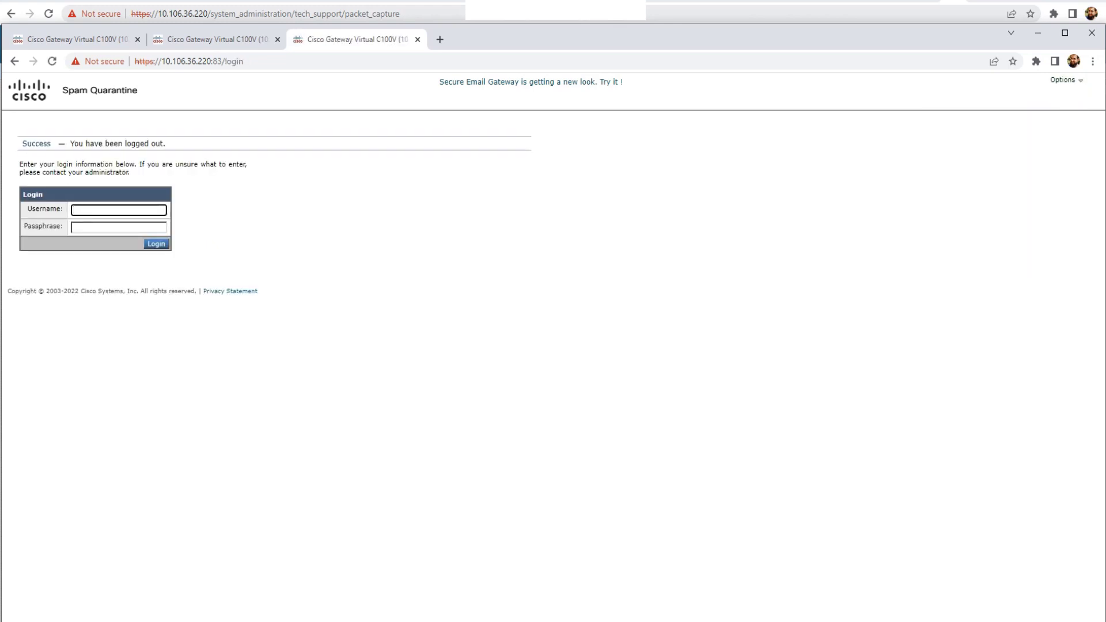
Log in to the Spam Quarantine portal again with the end user's username and passphrase
click(119, 210)
text(xeesh)
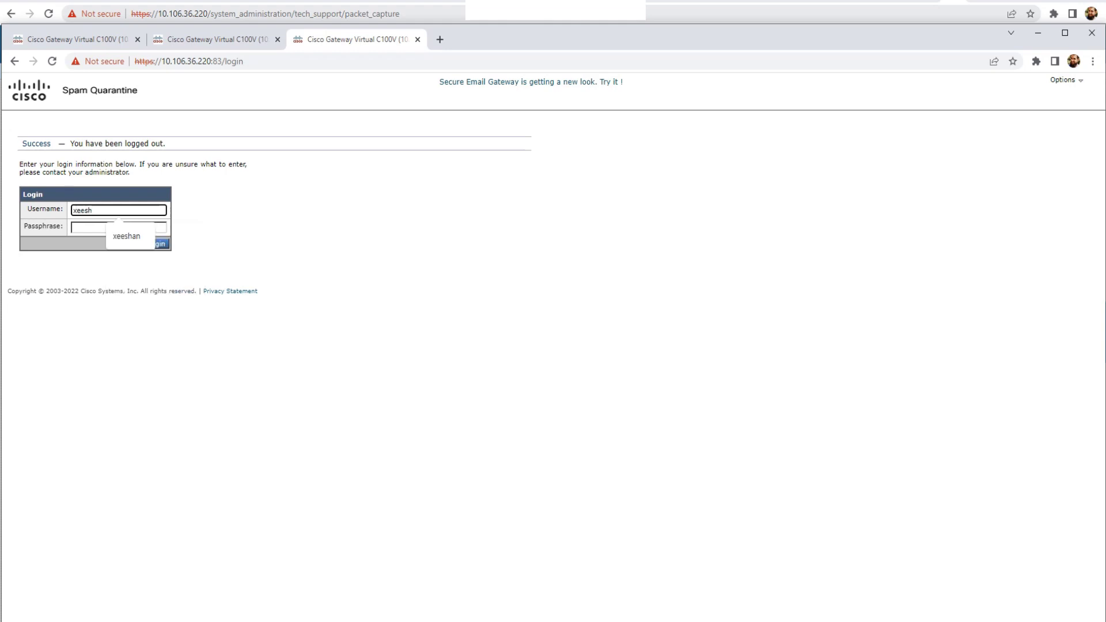
key(Down)
key(Return)
key(Tab)
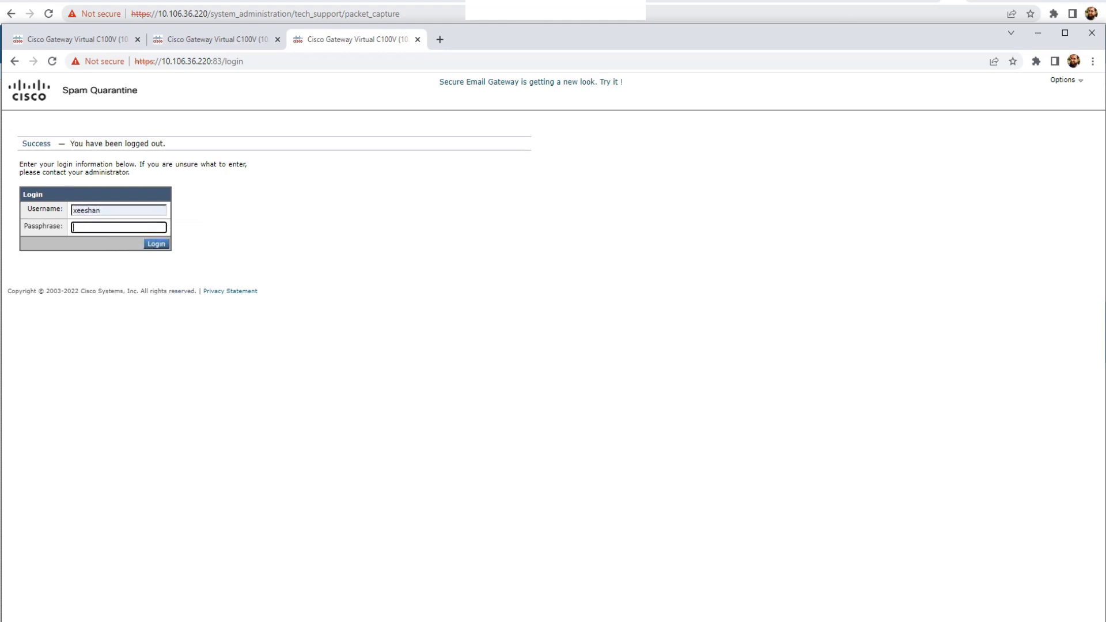
text(••••••••••)
key(Return)
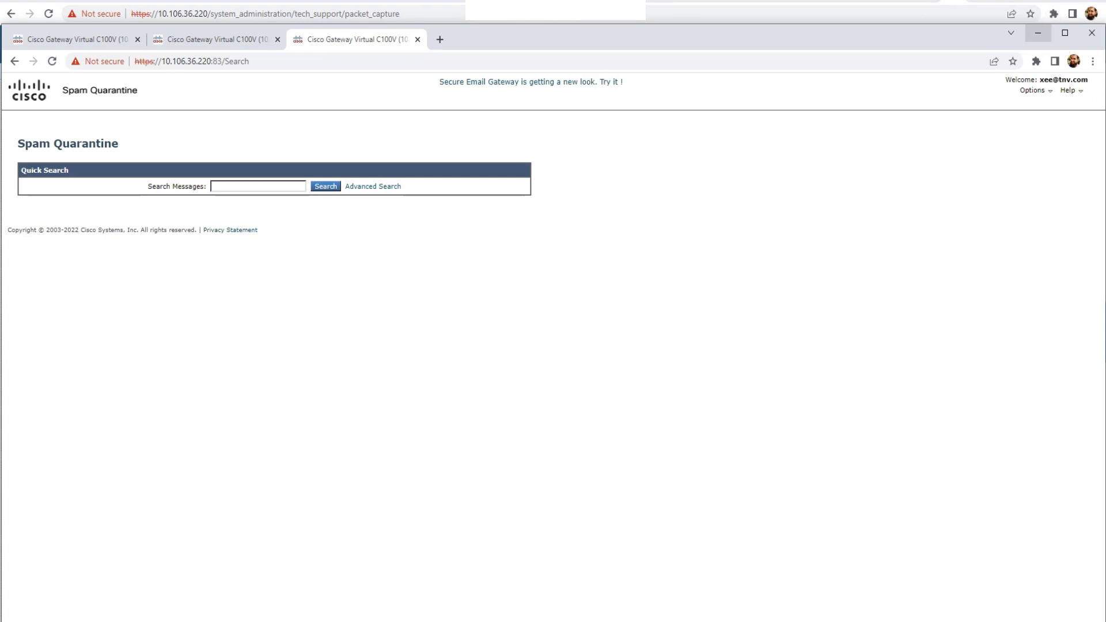
Check which account the Spam Quarantine portal shows as logged in, and return to the Packet Capture page
click(1037, 33)
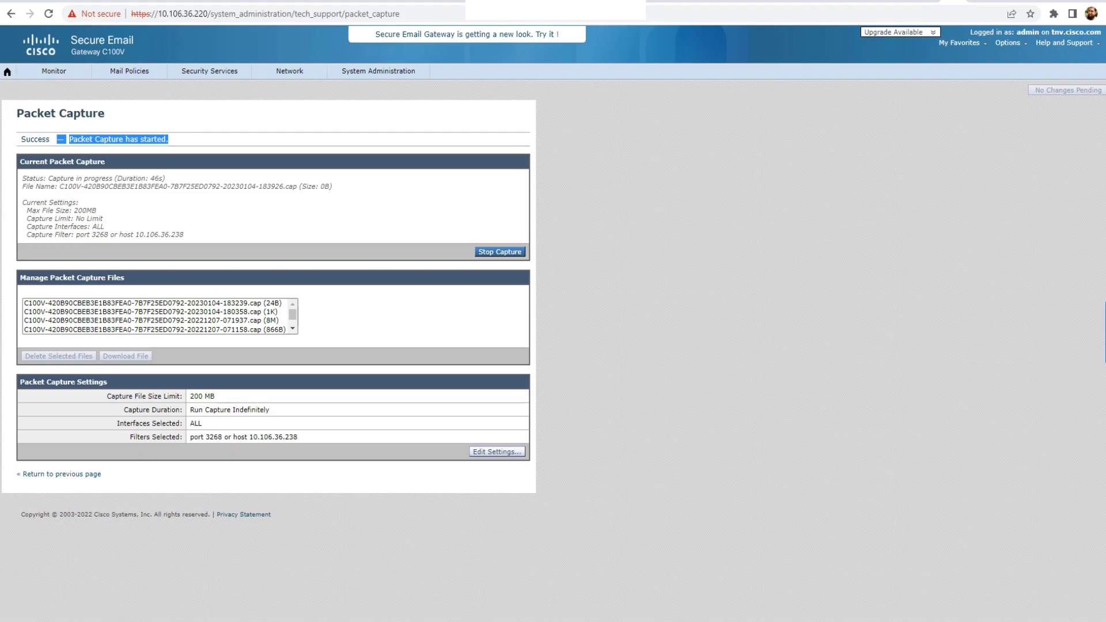
click(414, 621)
click(477, 584)
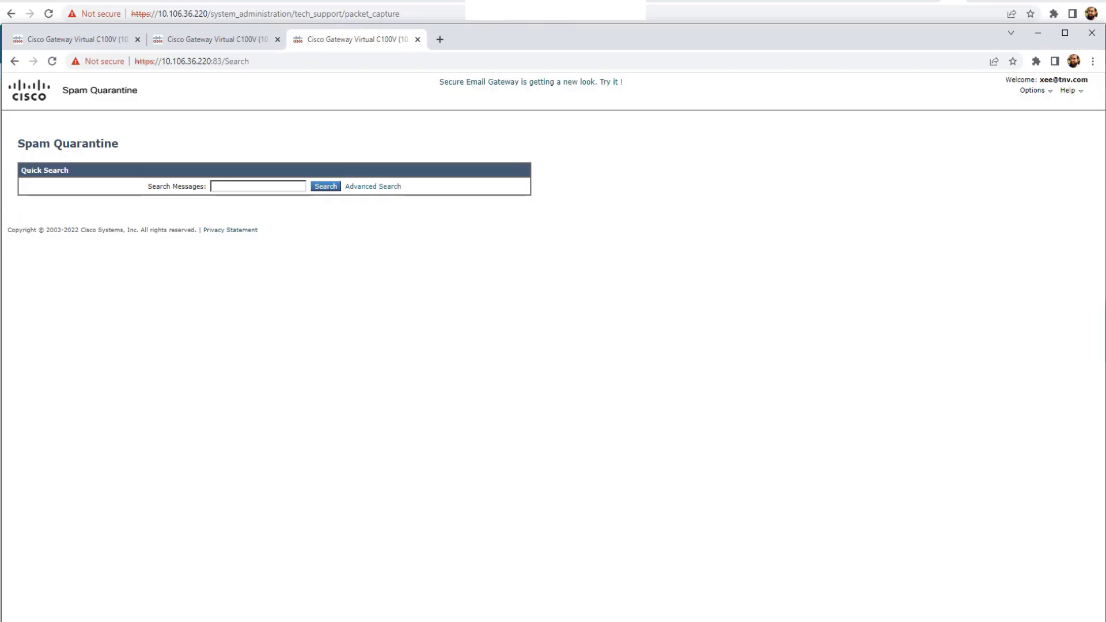
scroll(1045, 81, up, 5)
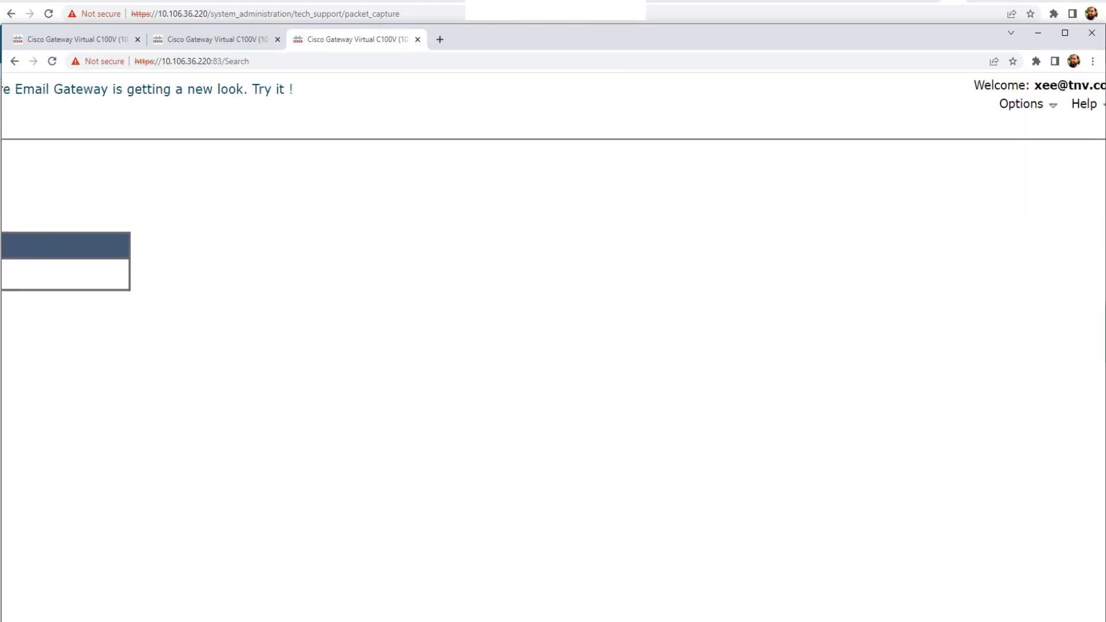
scroll(1045, 87, right, 1)
click(1038, 33)
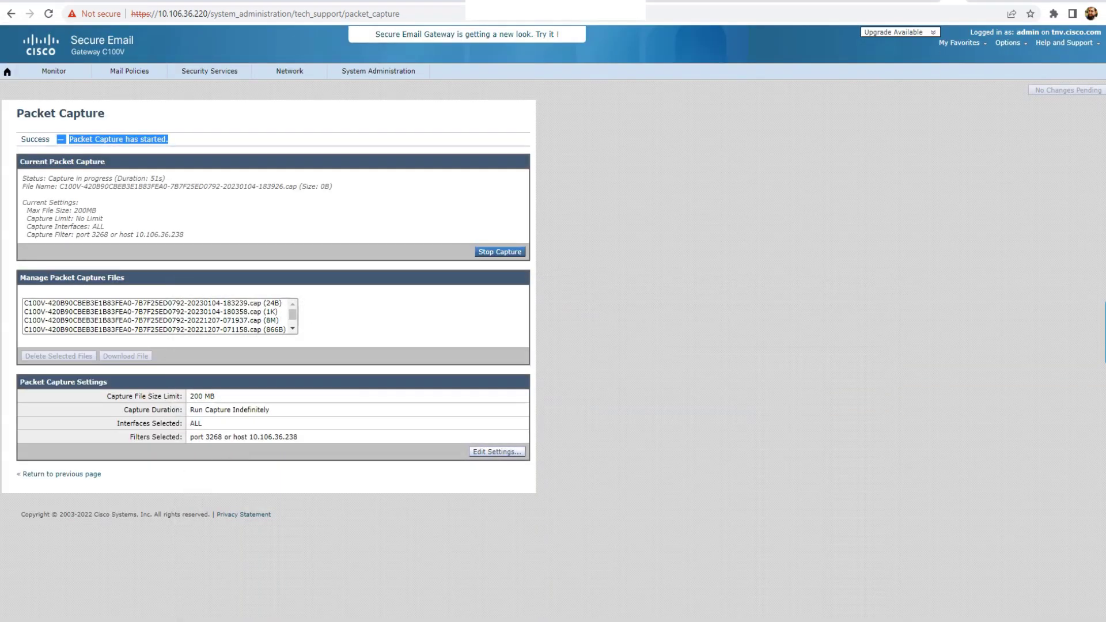
Stop the running packet capture and select its new file ending in 20230104-183926.cap
click(499, 252)
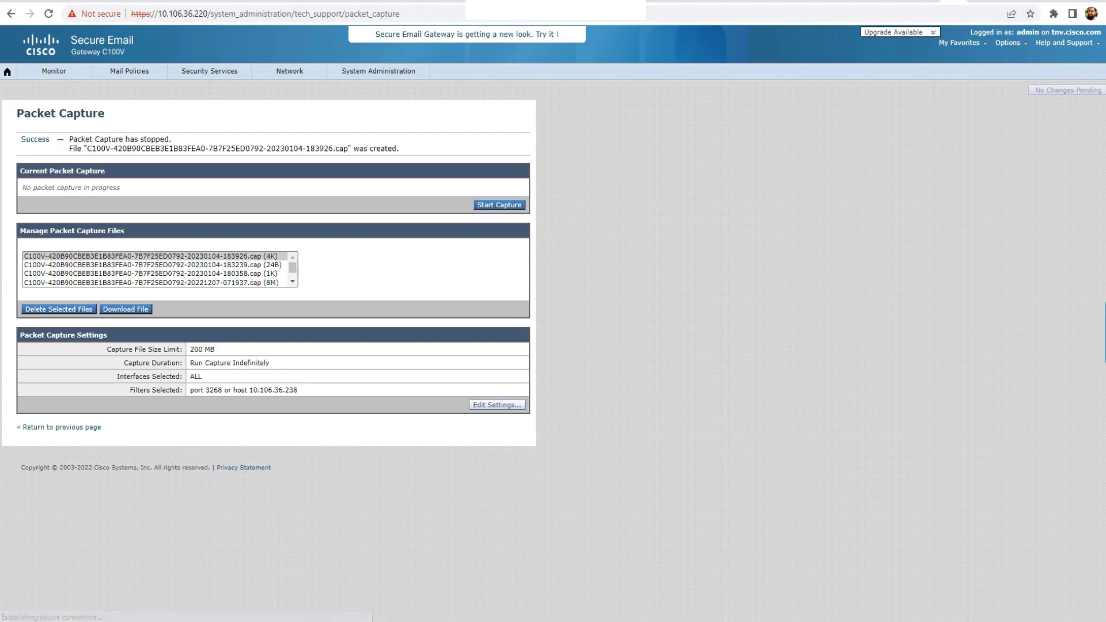
click(151, 256)
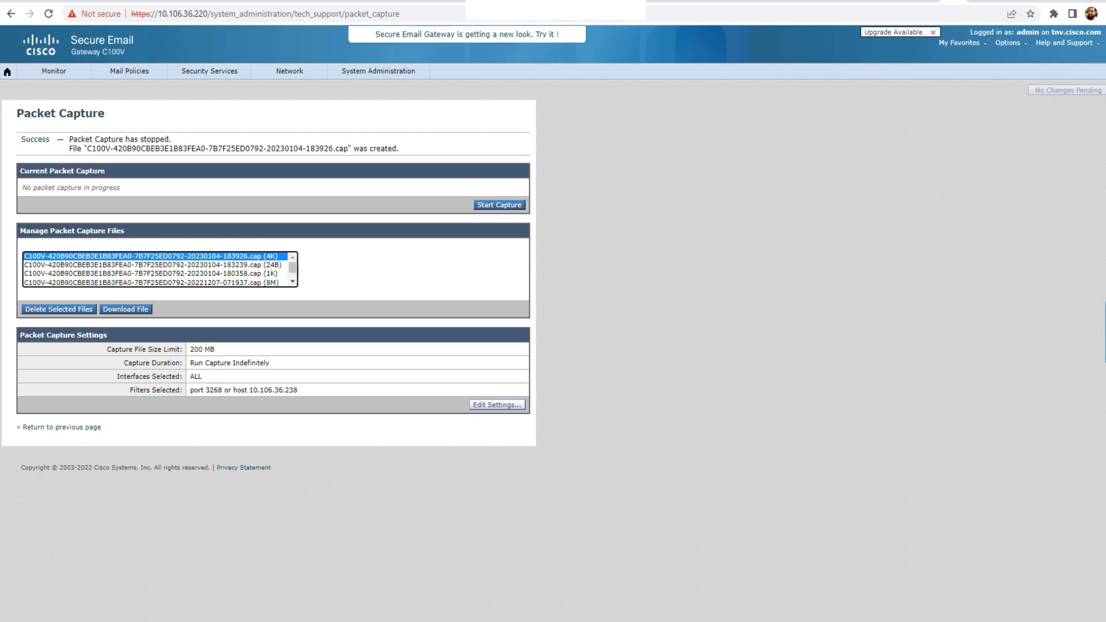
Compare the sizes of the capture files ending in 20230104-183926.cap and 20230104-180358.cap
scroll(266, 261, up, 5)
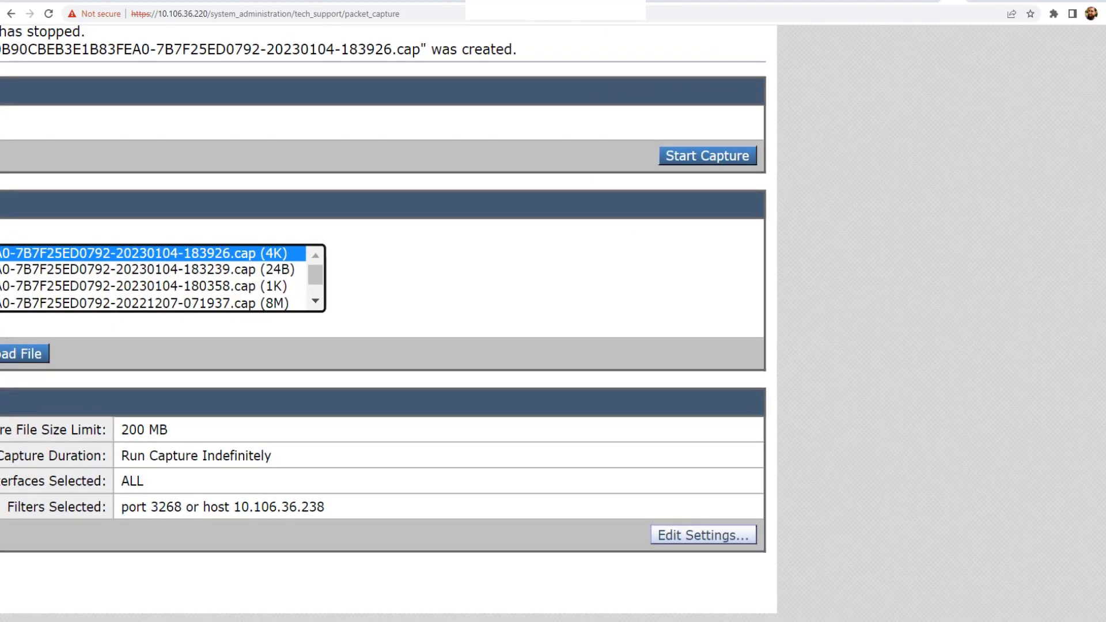
click(230, 286)
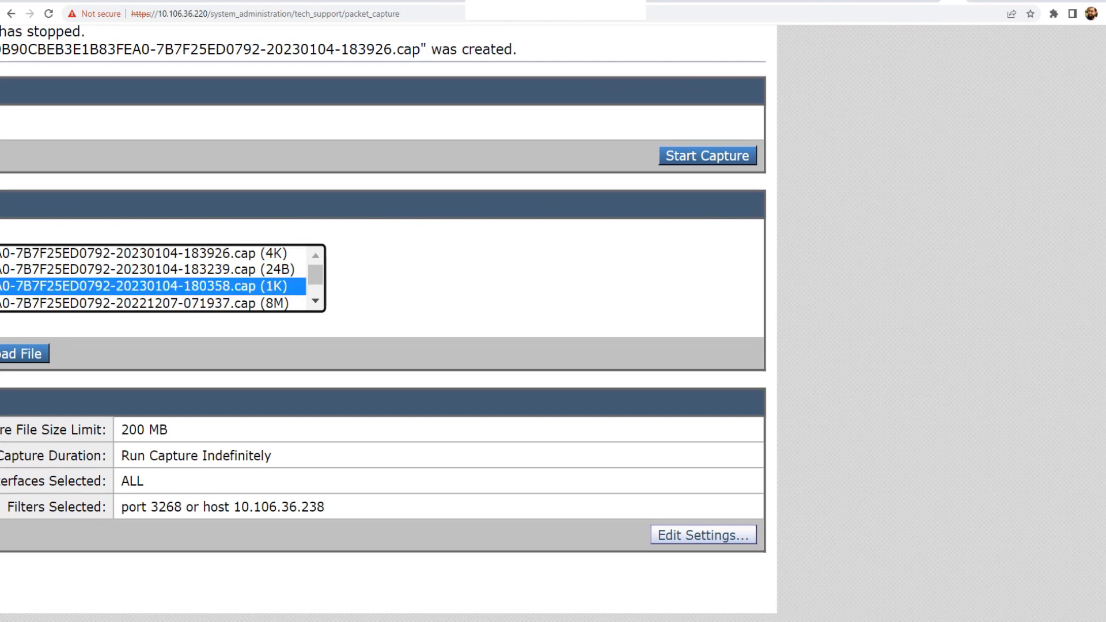
scroll(427, 288, left, 3)
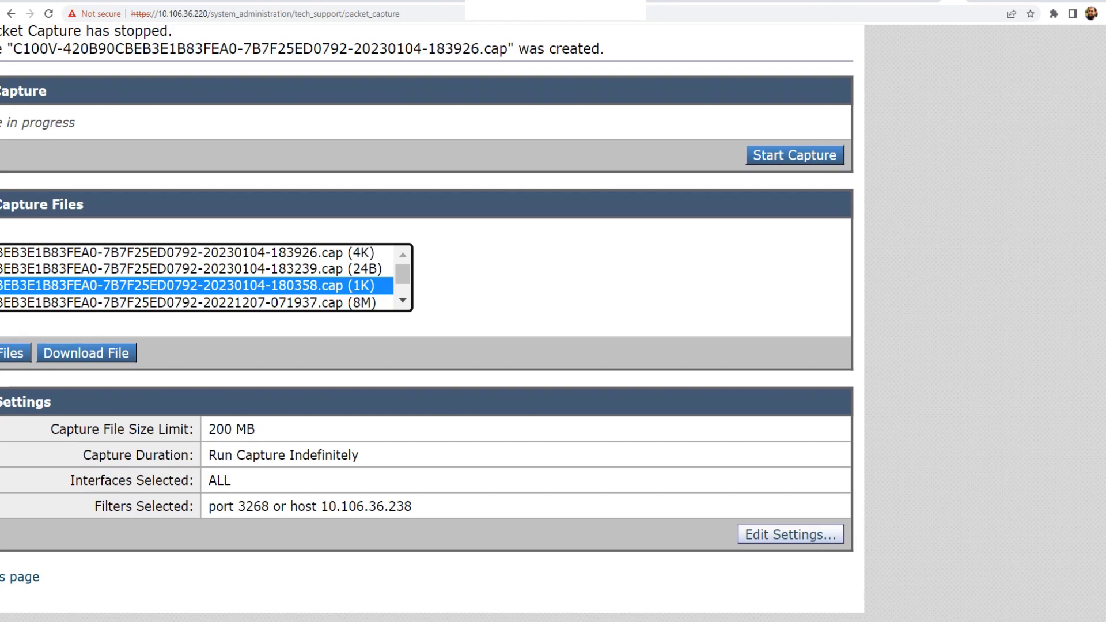
click(197, 252)
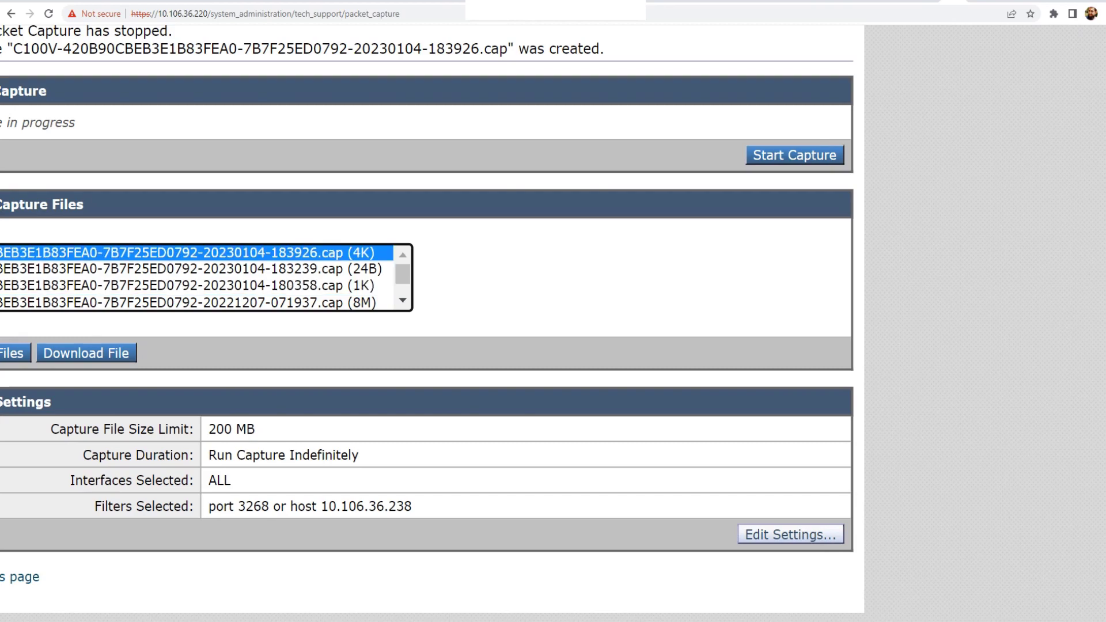
scroll(281, 256, down, 4)
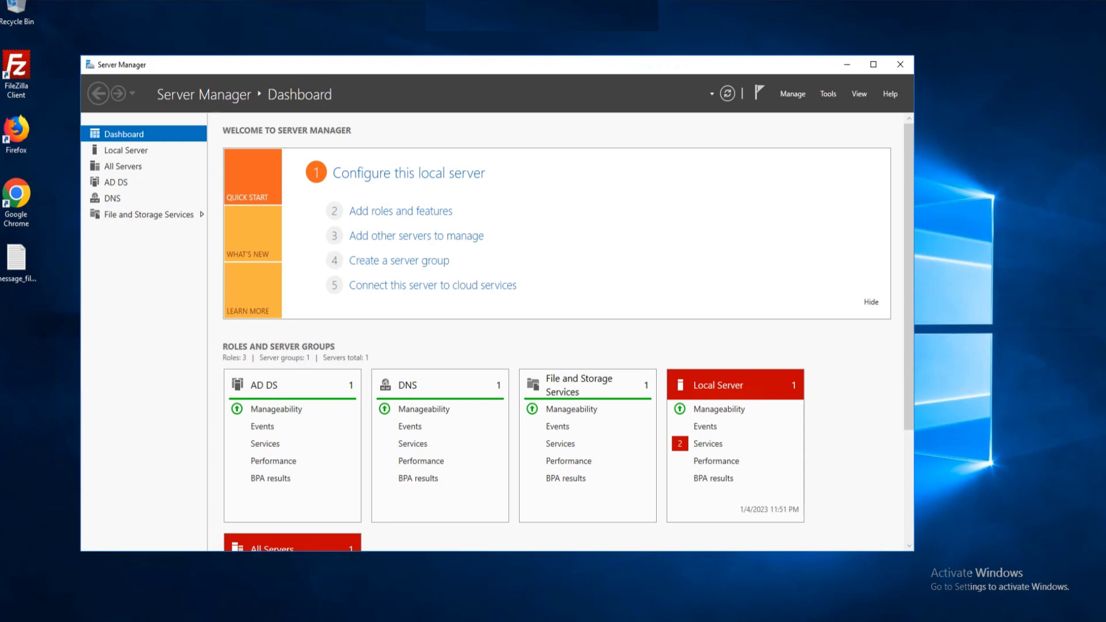
Open Active Directory Users and Computers from Server Manager
click(827, 94)
key(Down)
key(Down)
key(Down)
key(Down)
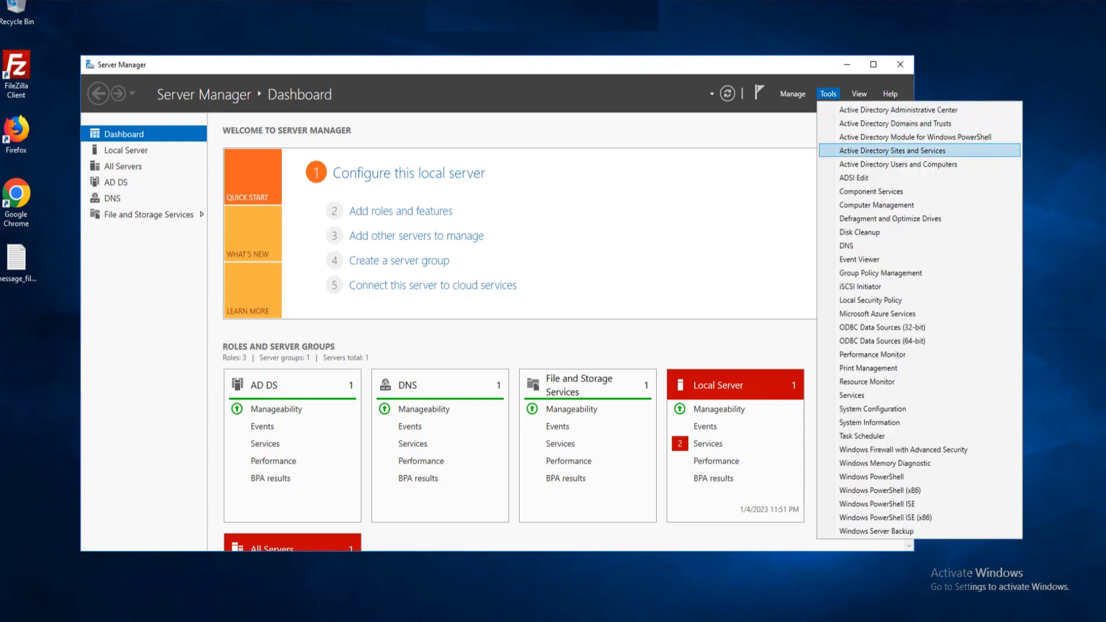
key(Up)
key(Down)
key(Down)
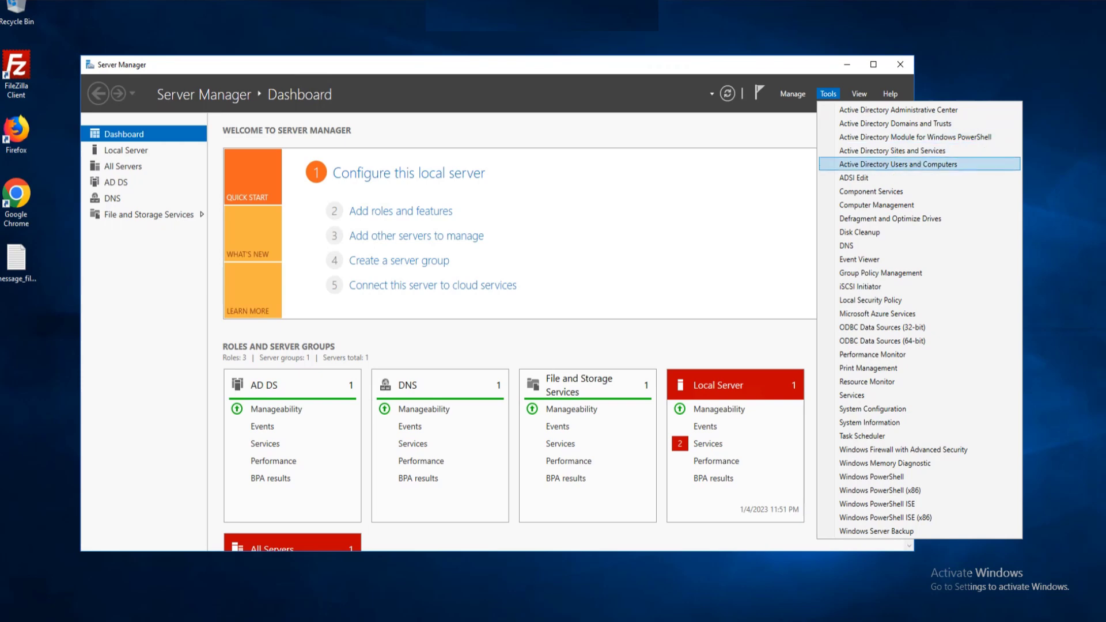
key(Return)
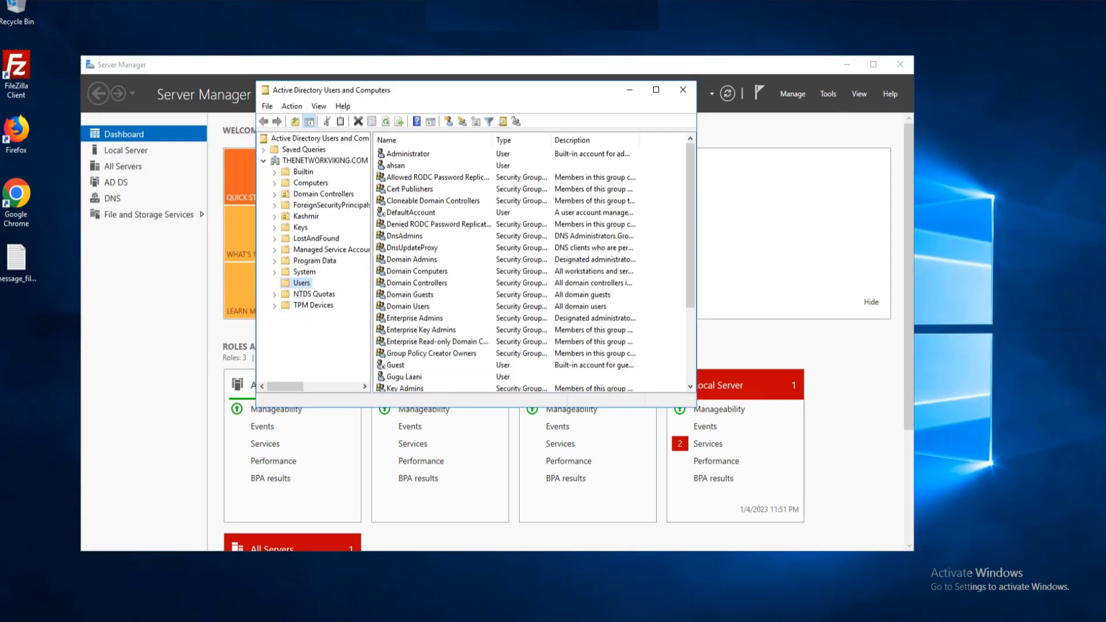
Open the properties of the last user account listed in the domain's Users container
scroll(530, 265, down, 3)
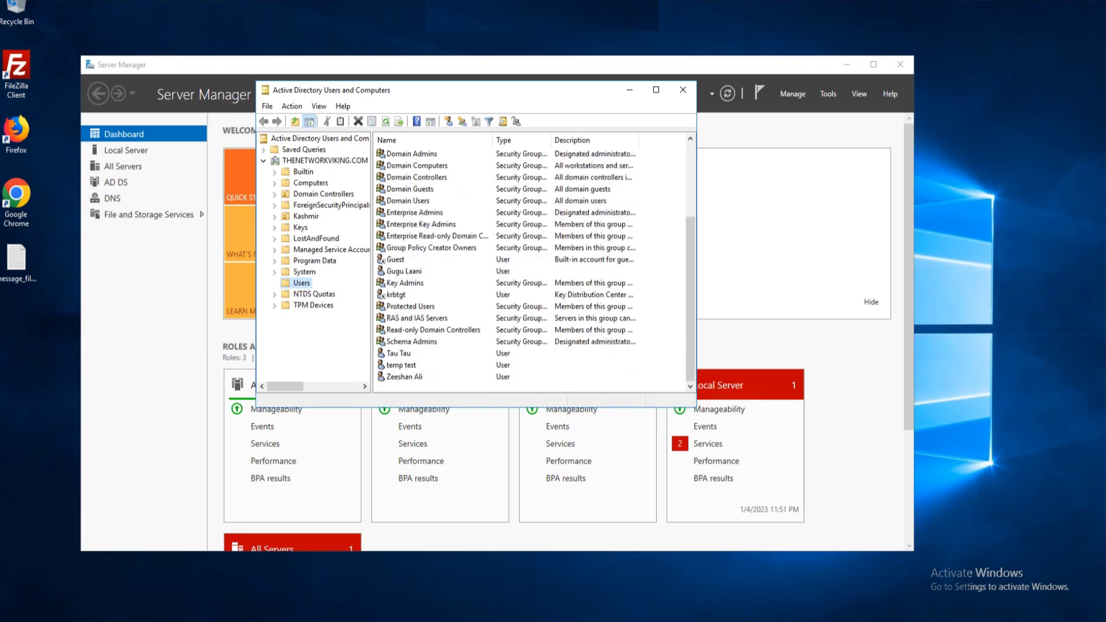
right_click(403, 376)
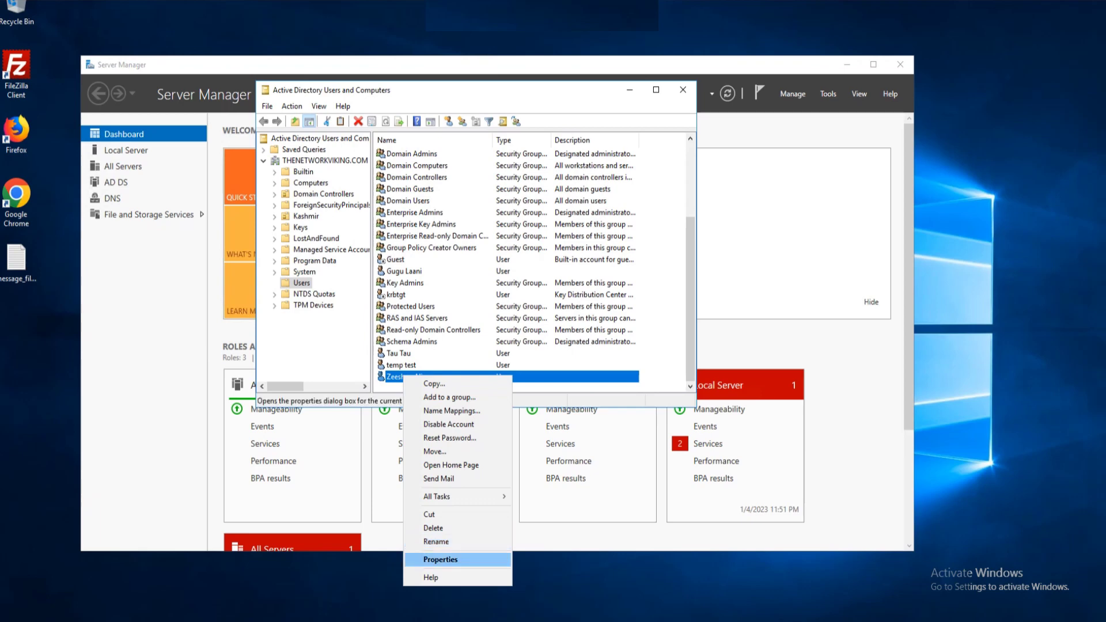
click(440, 559)
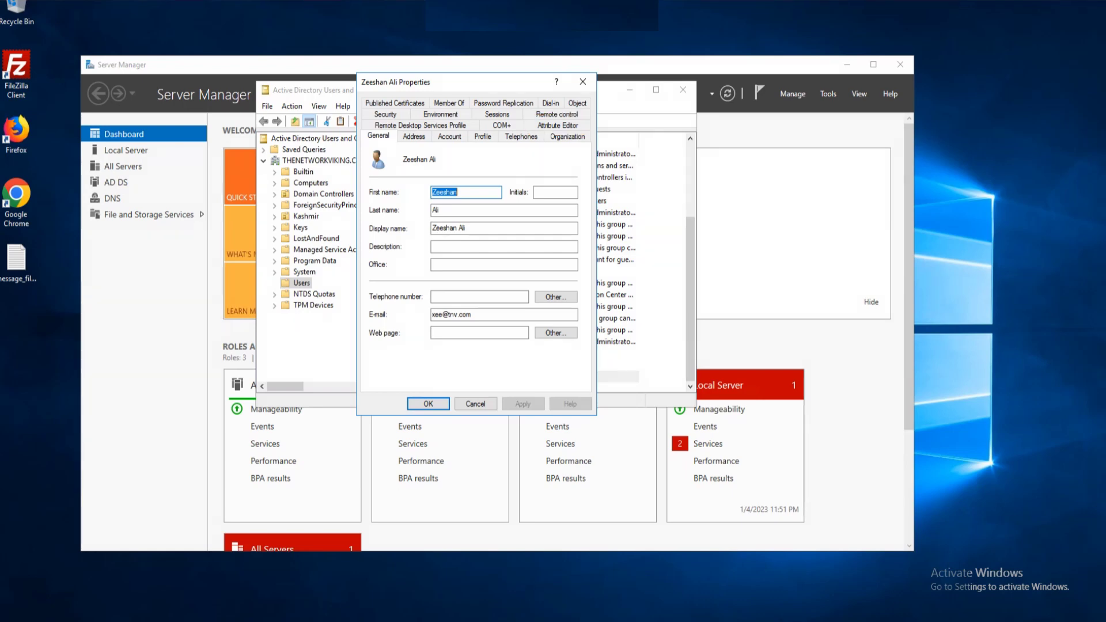
Examine the proxyAddresses and sAMAccountName entries in the user's Attribute Editor list
click(558, 126)
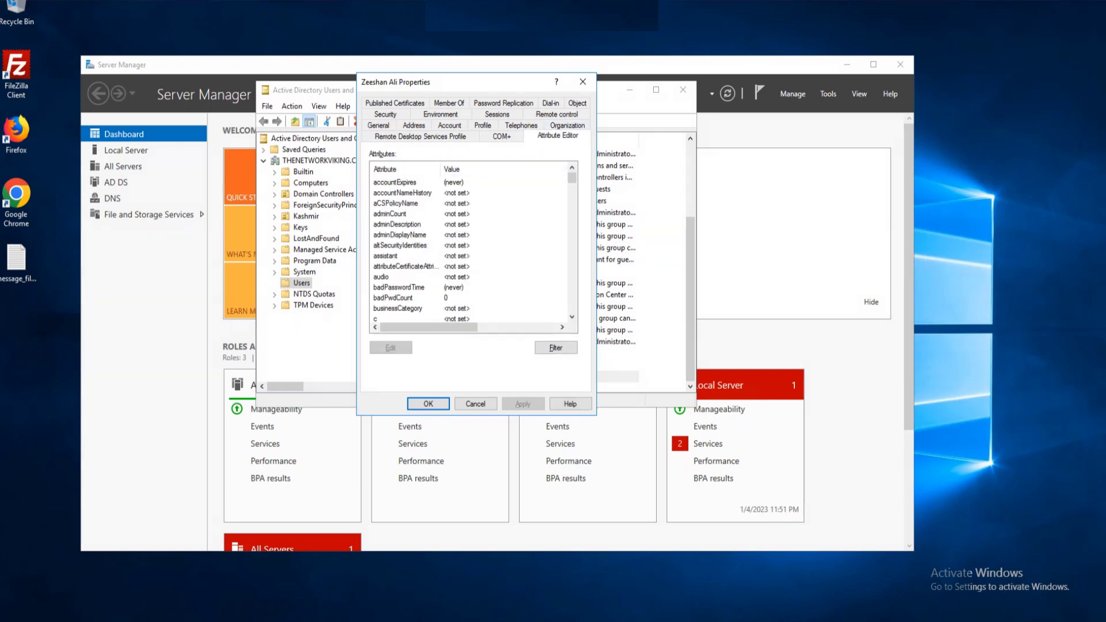
click(490, 298)
scroll(489, 298, down, 20)
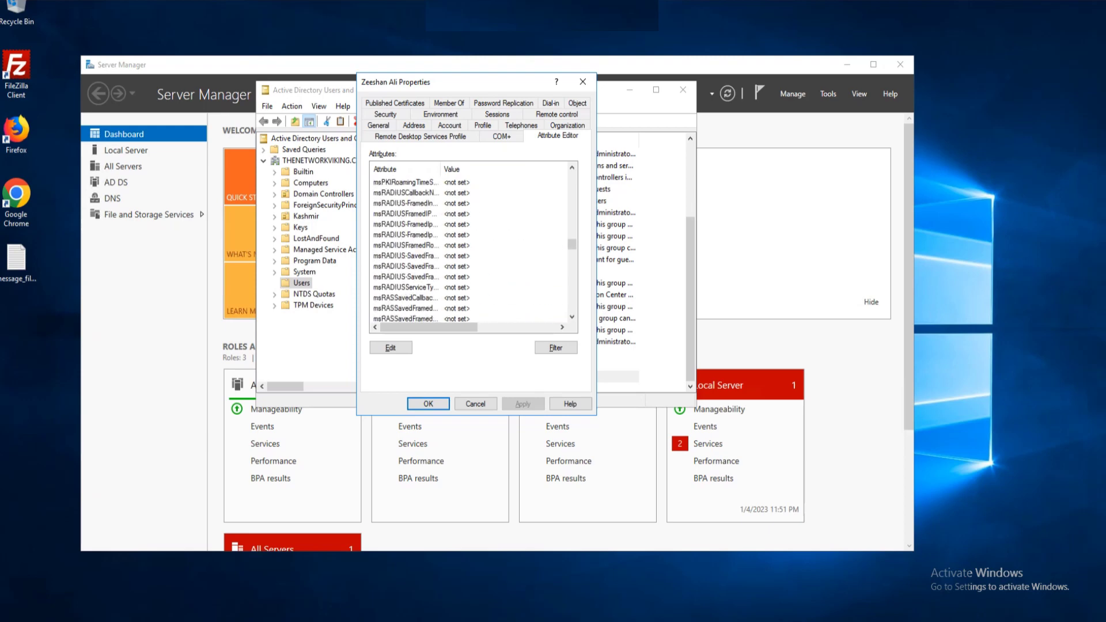
scroll(469, 247, down, 15)
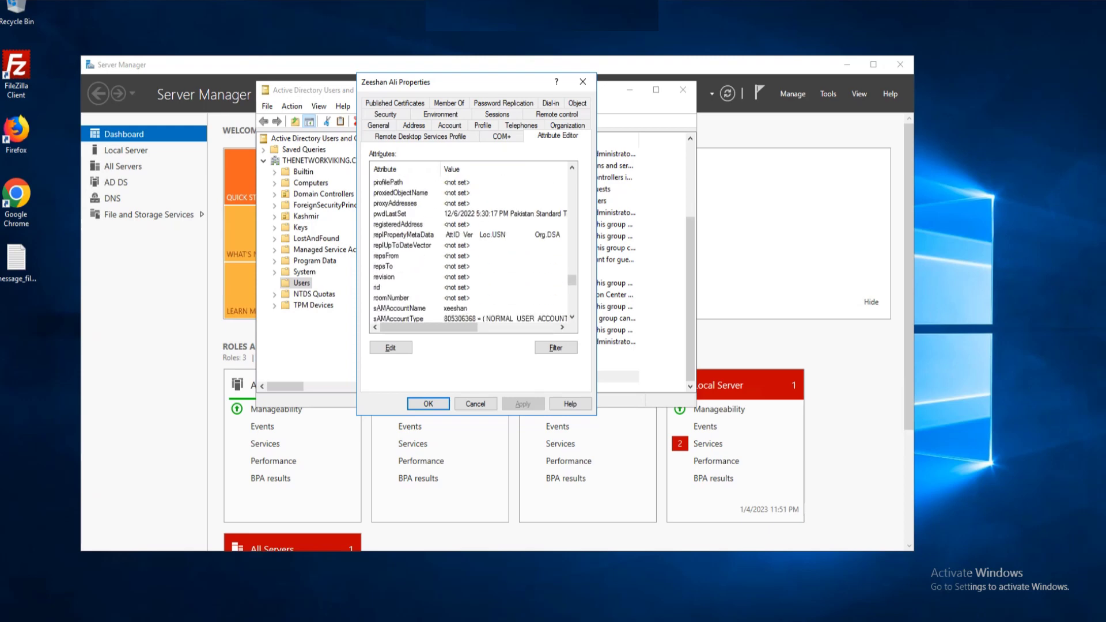
scroll(469, 251, up, 1)
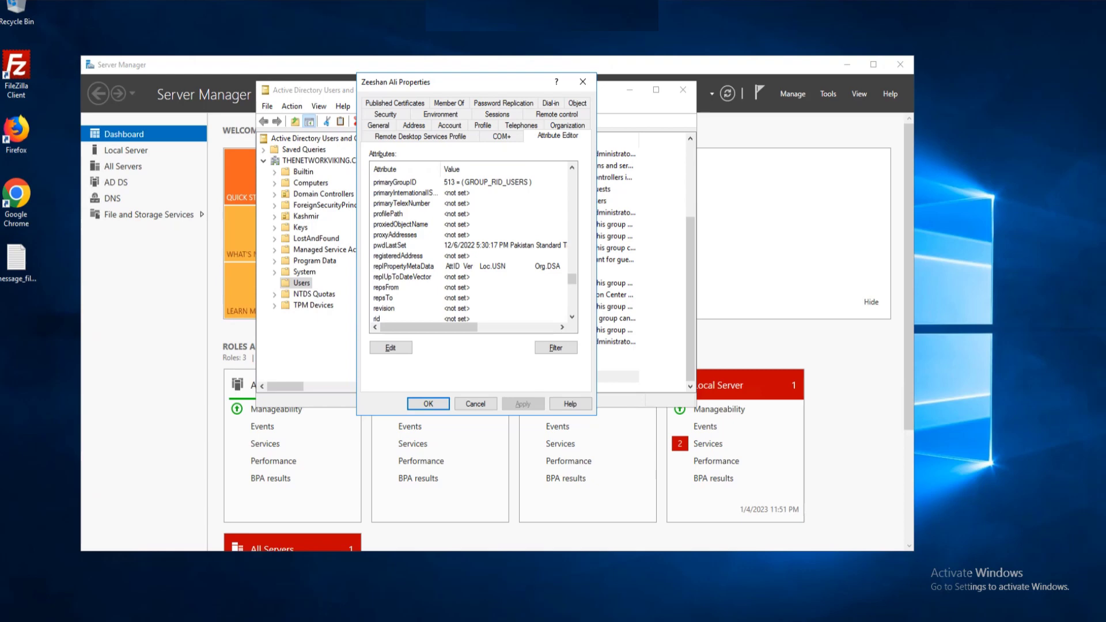
click(395, 235)
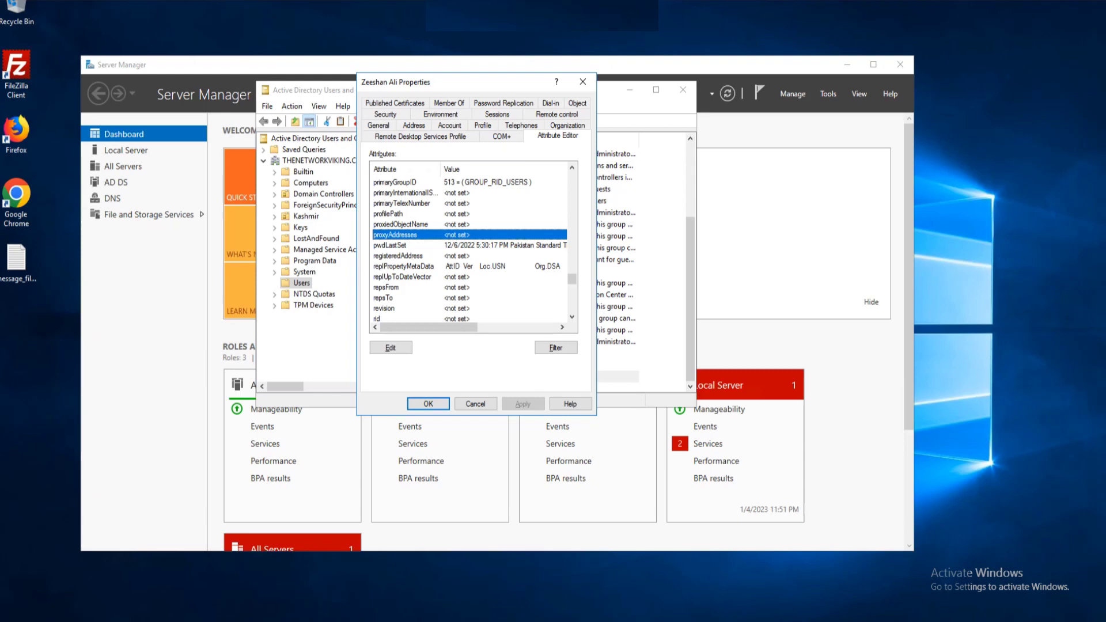
scroll(470, 250, down, 2)
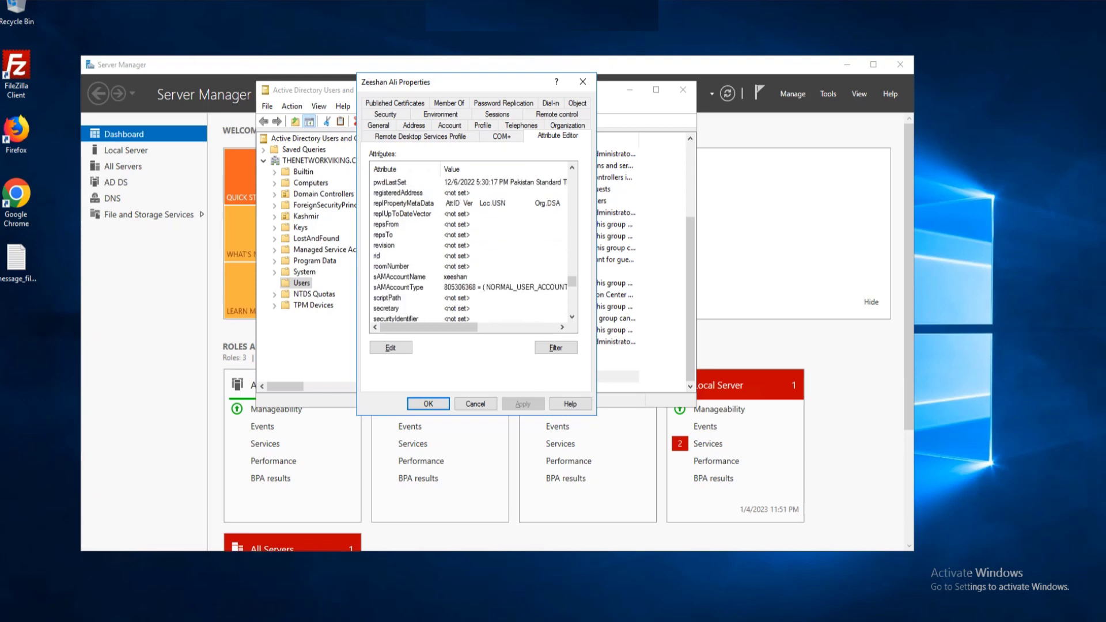
click(401, 277)
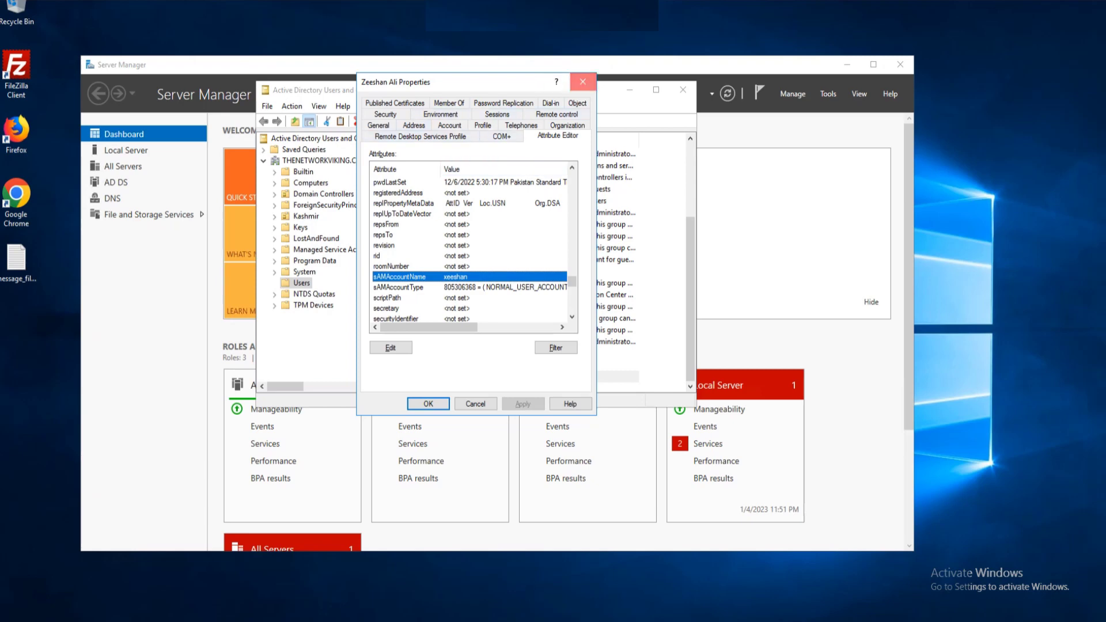
Close the user's properties without changes and exit Active Directory Users and Computers
click(582, 82)
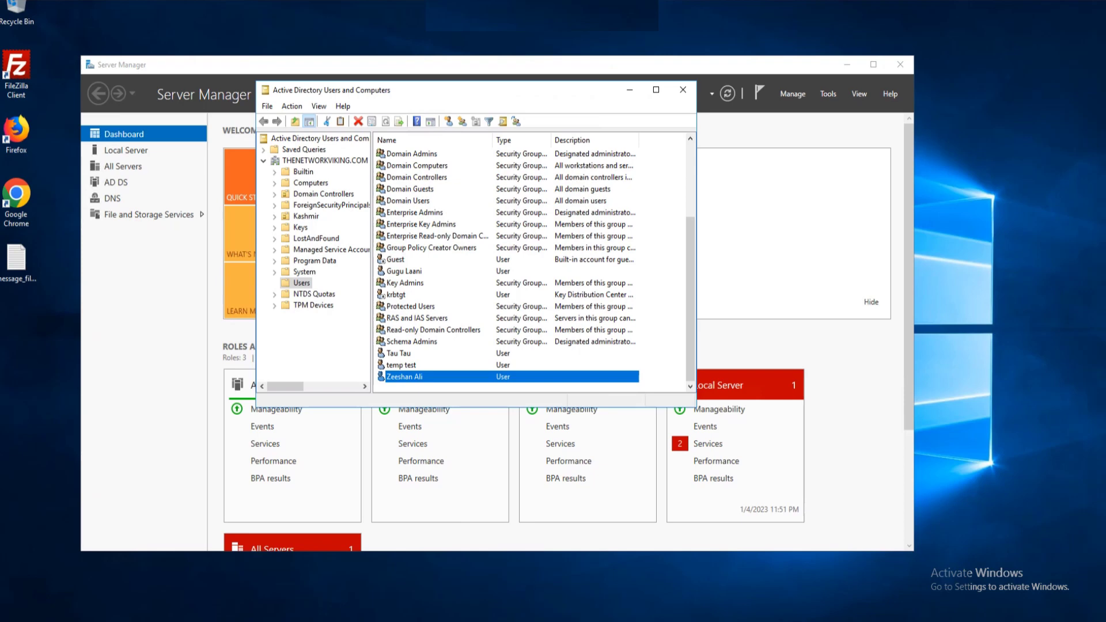
key(F2)
key(Escape)
click(682, 90)
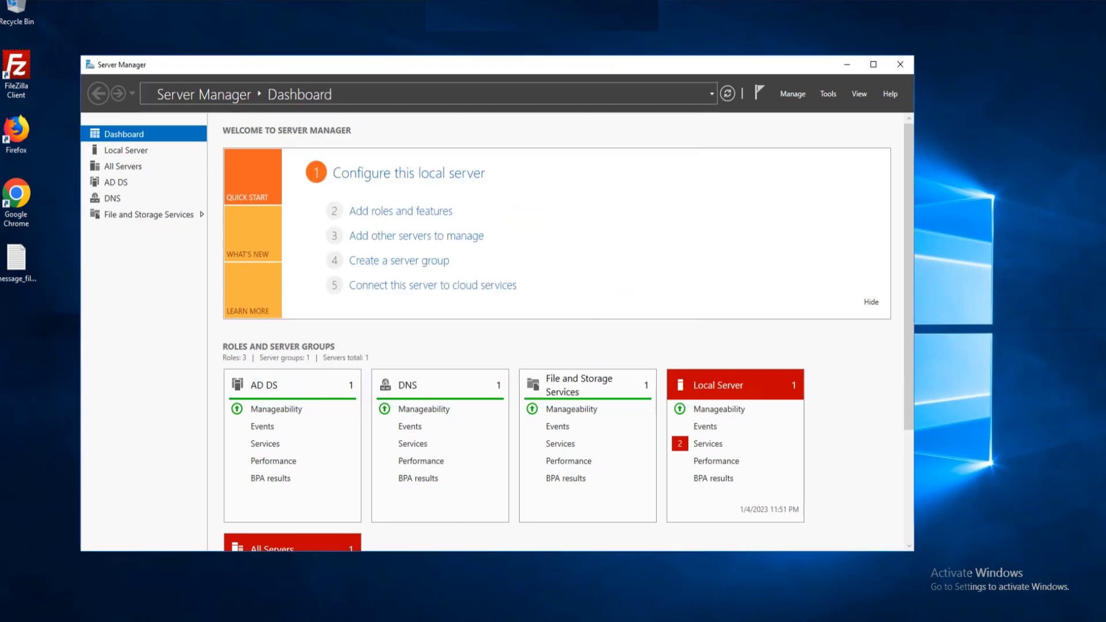